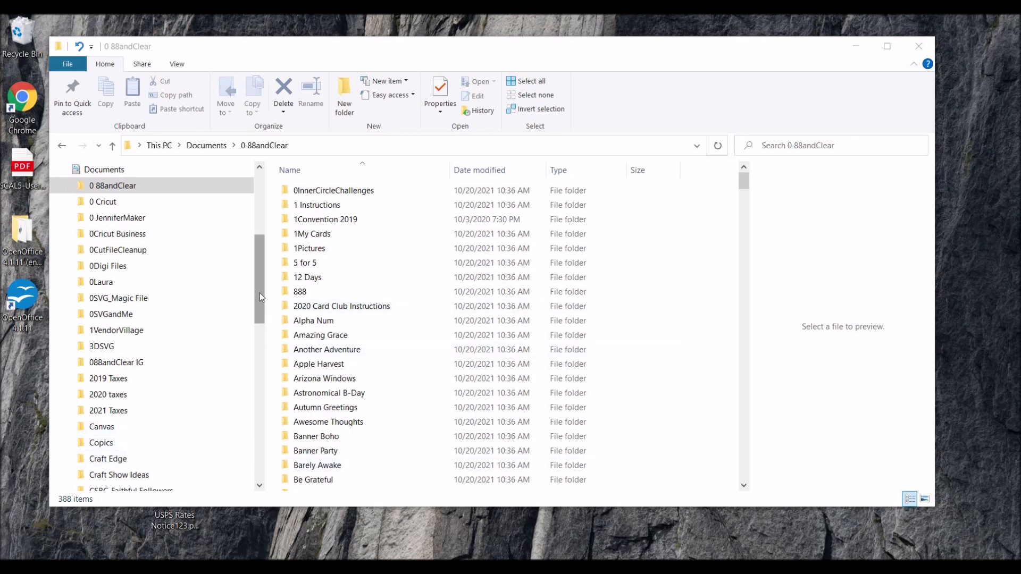
scroll(261, 297, down, 5)
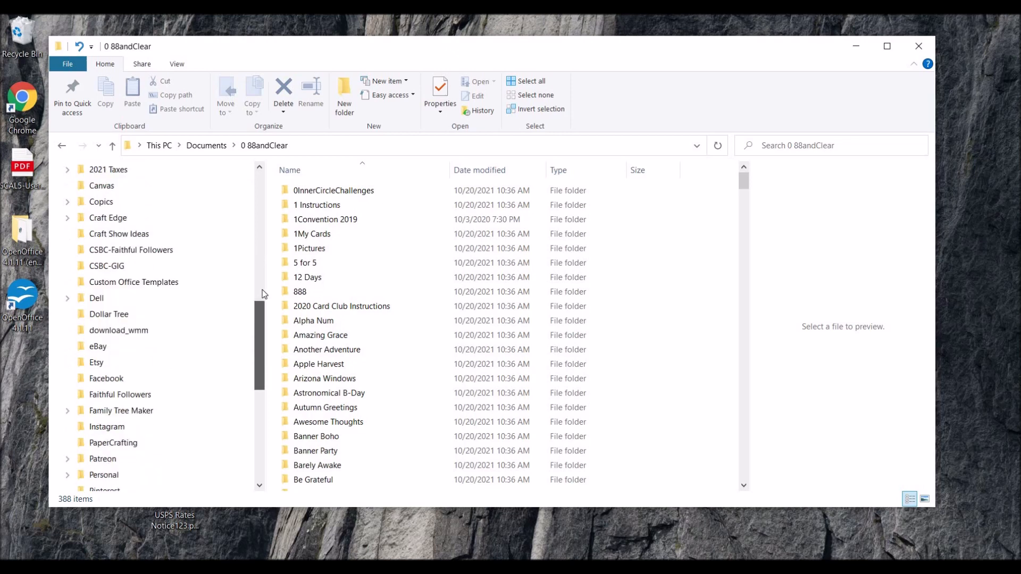
scroll(263, 293, up, 4)
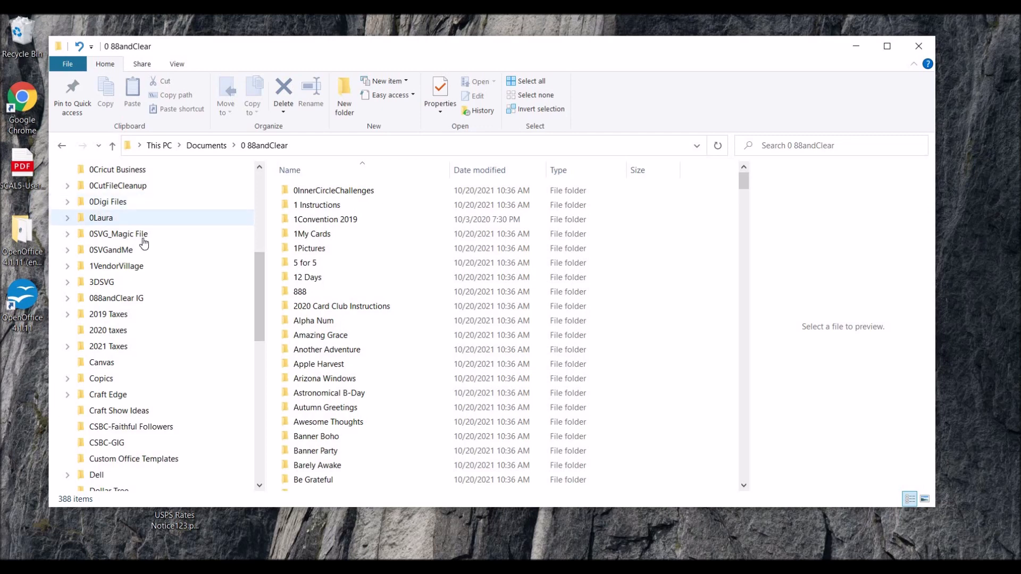
scroll(173, 292, up, 2)
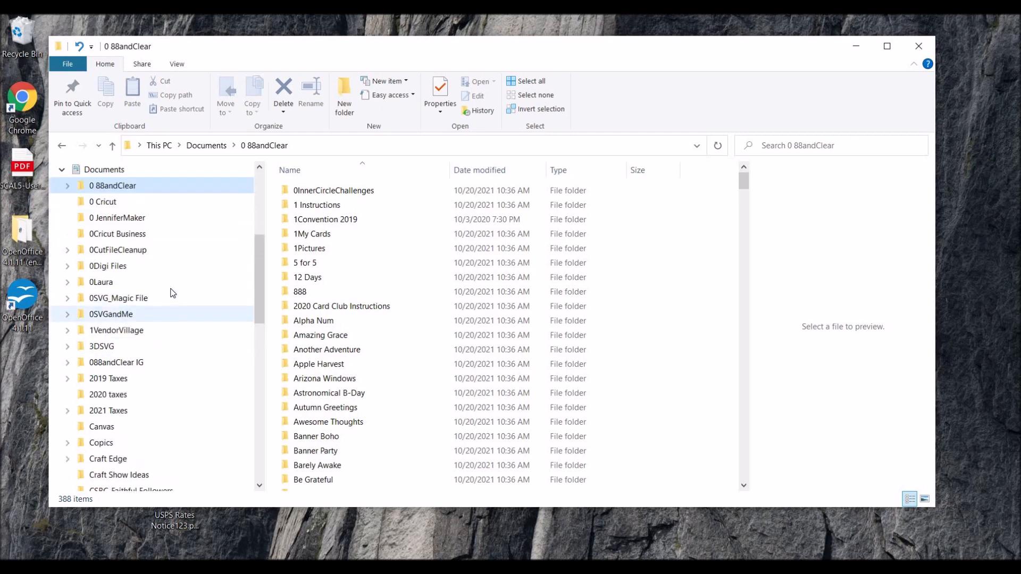
scroll(186, 273, down, 1)
scroll(181, 269, up, 1)
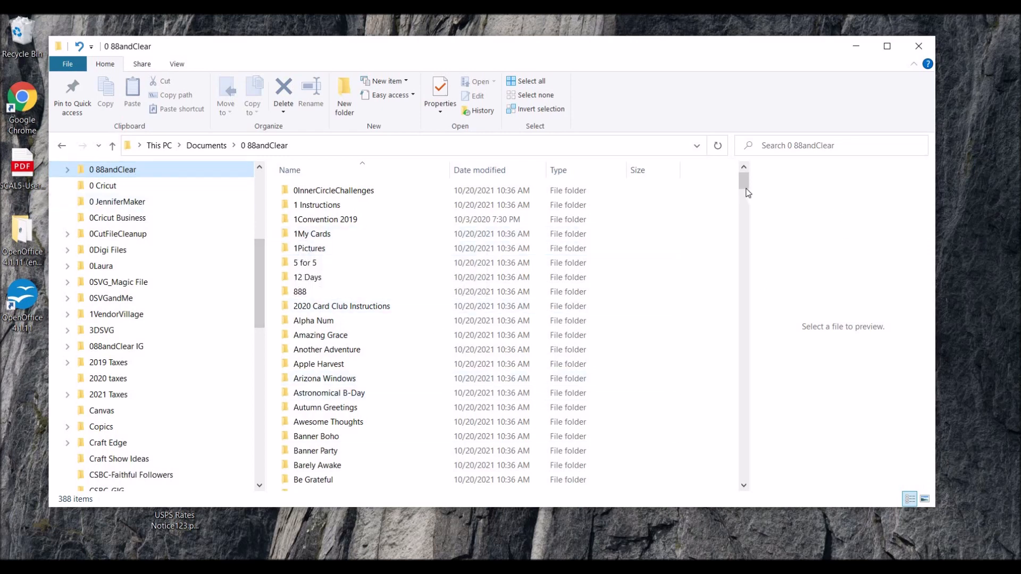
Find and open the Nutty Pum folder inside the 0 88andClear folder.
drag(744, 185, 744, 396)
drag(762, 280, 762, 178)
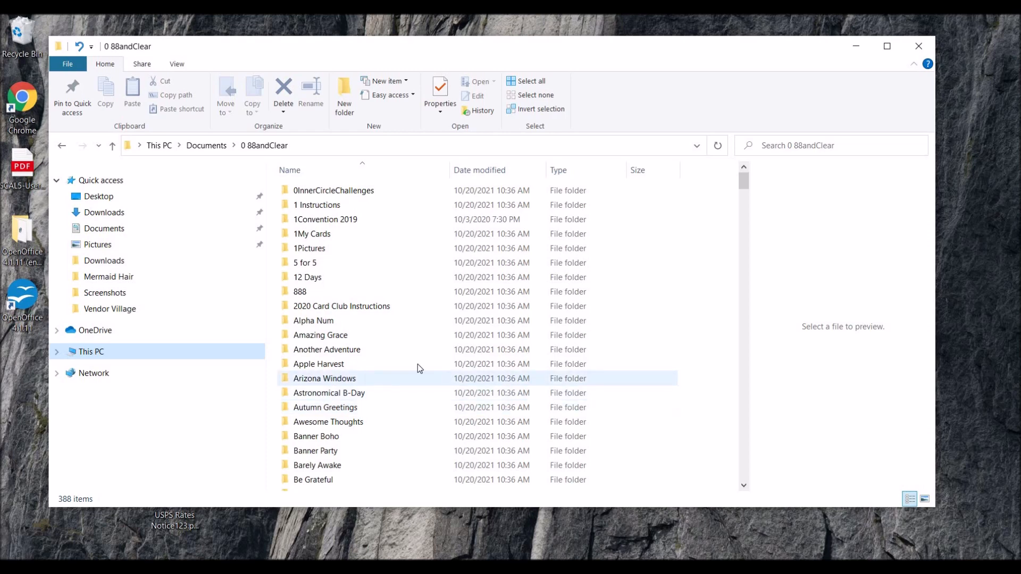
scroll(442, 345, down, 5)
scroll(442, 345, down, 12)
drag(745, 241, 737, 354)
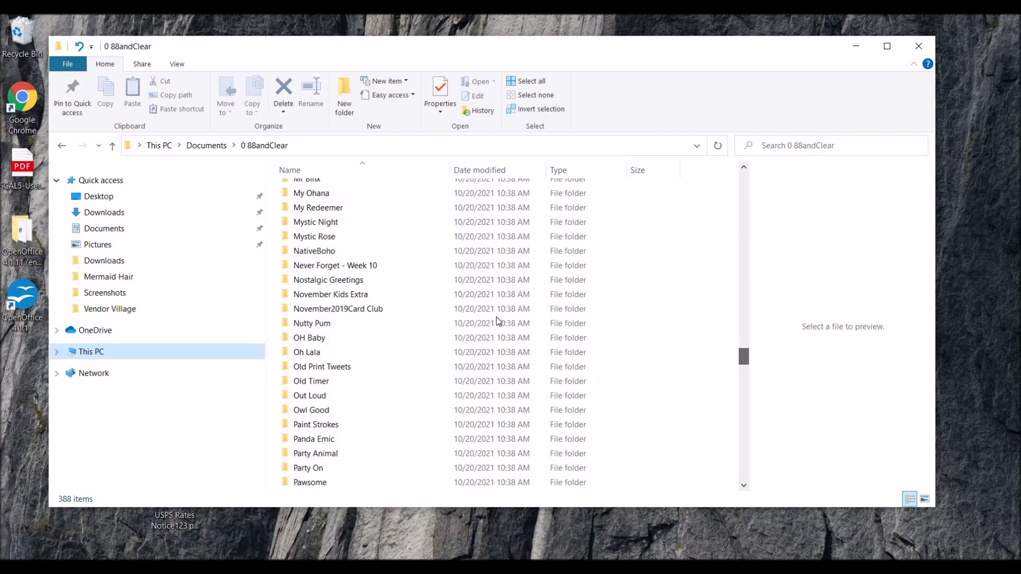
double_click(307, 324)
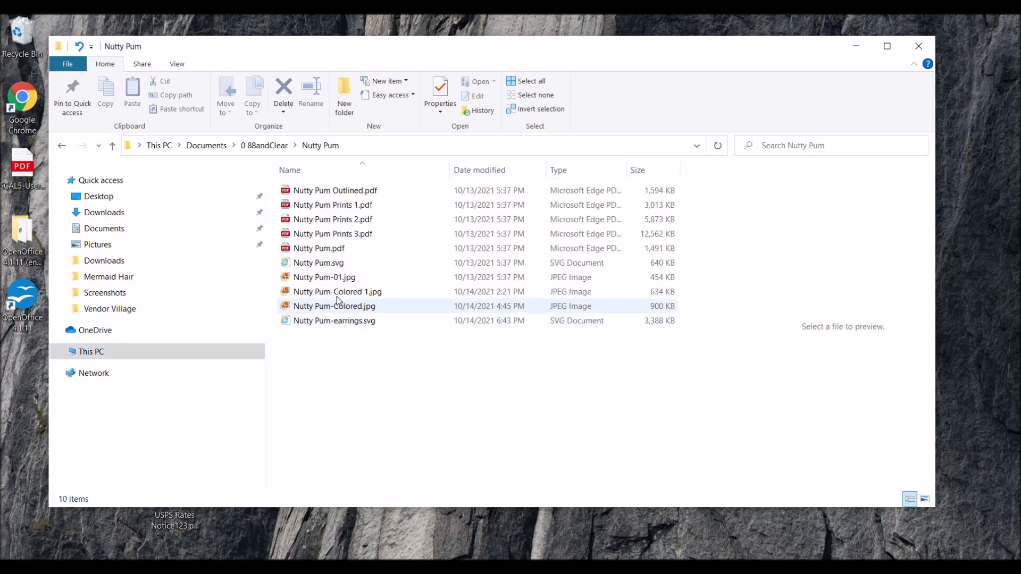
Open Nutty Pum-01.jpg with Paint 3D and maximize the window.
mouse_move(336, 297)
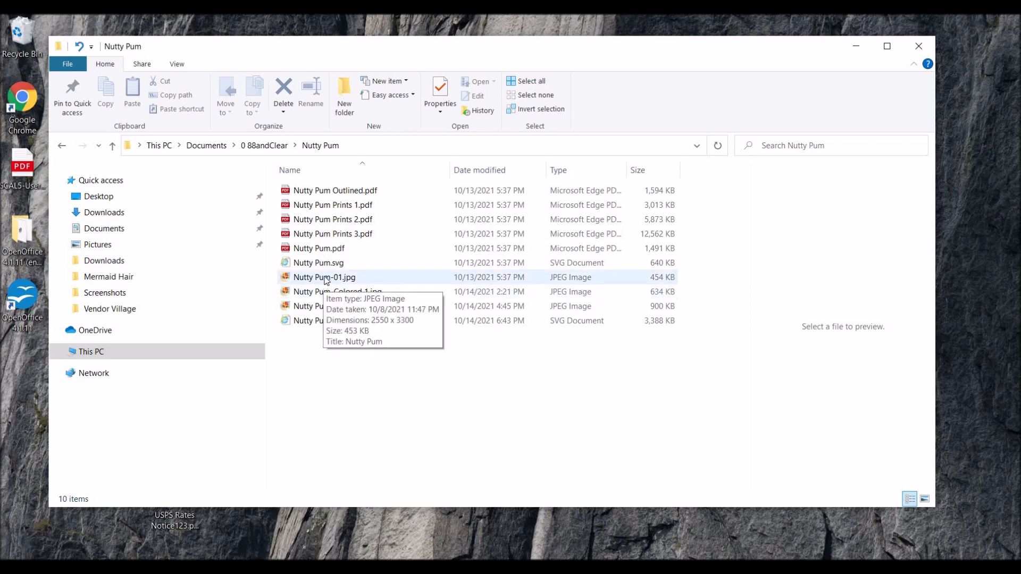
click(326, 281)
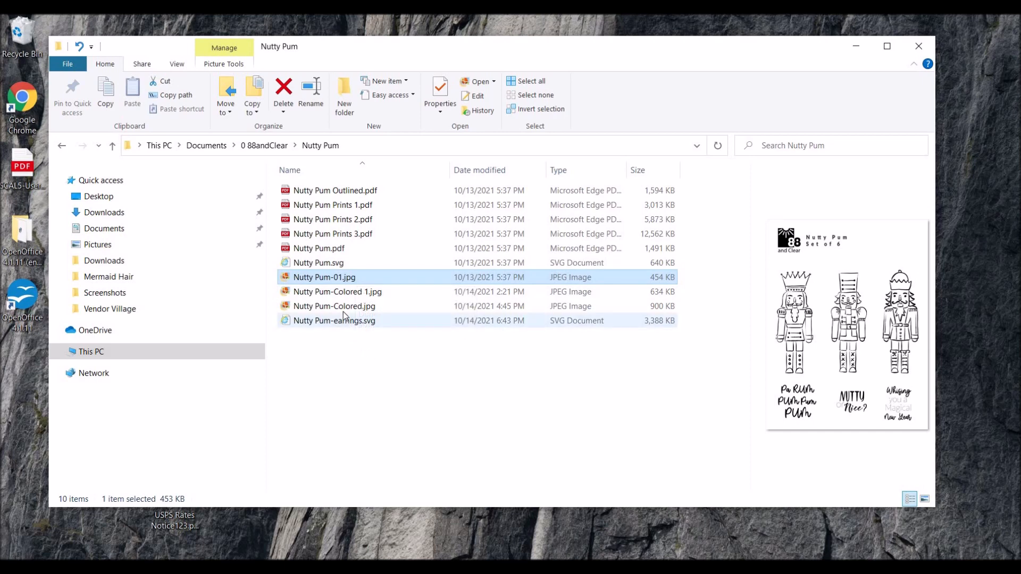
right_click(335, 278)
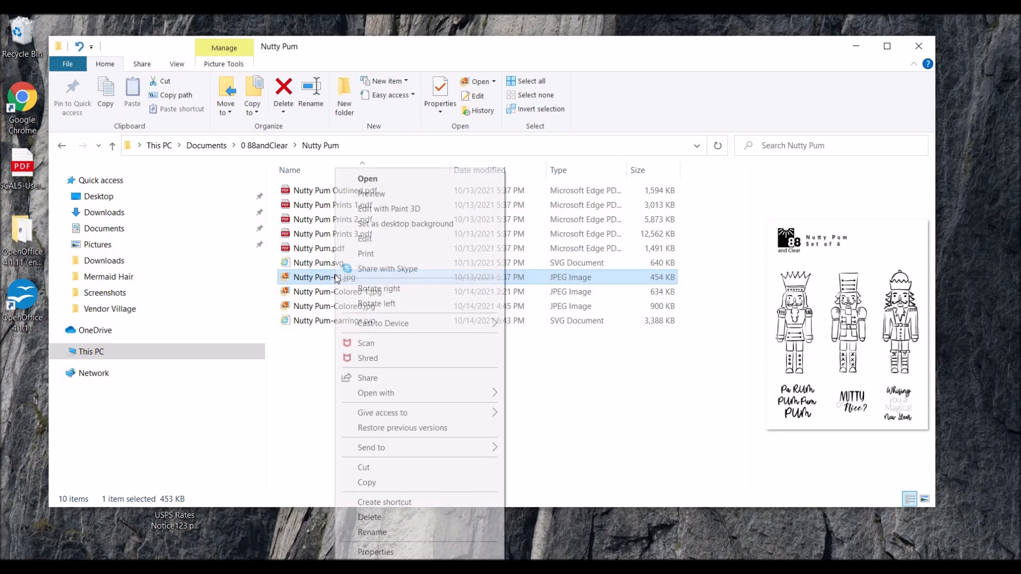
mouse_move(374, 396)
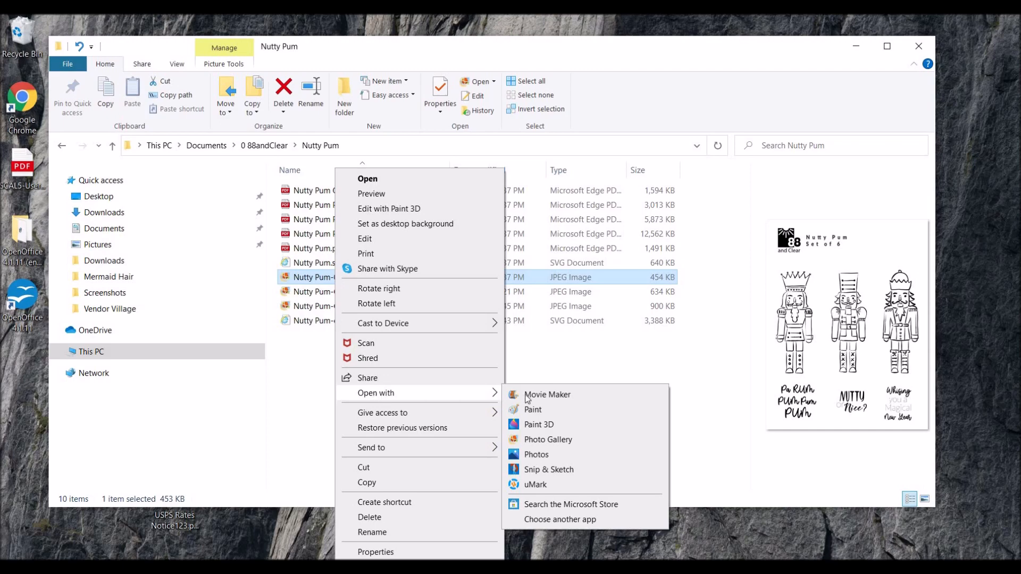
click(538, 425)
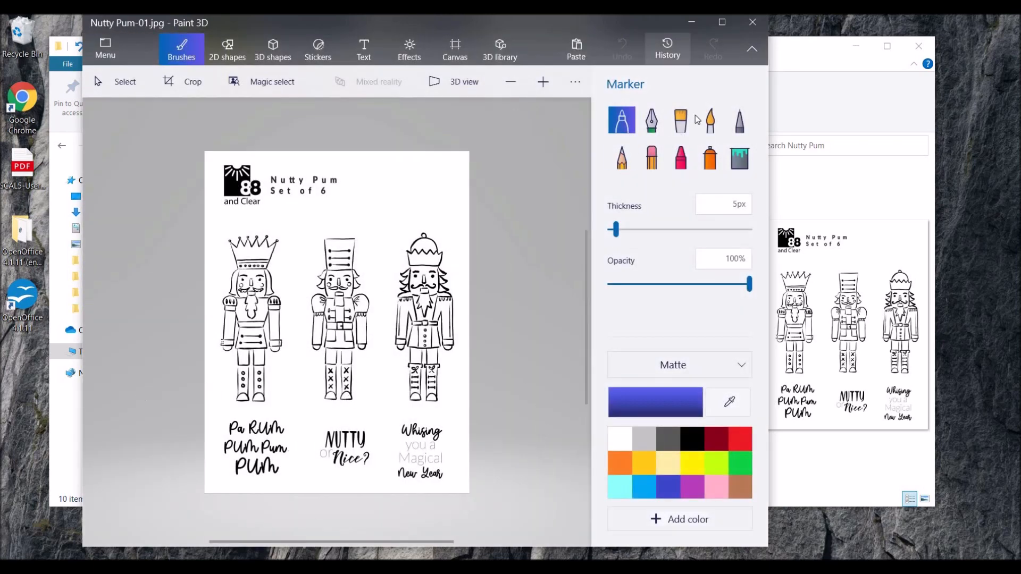
click(722, 22)
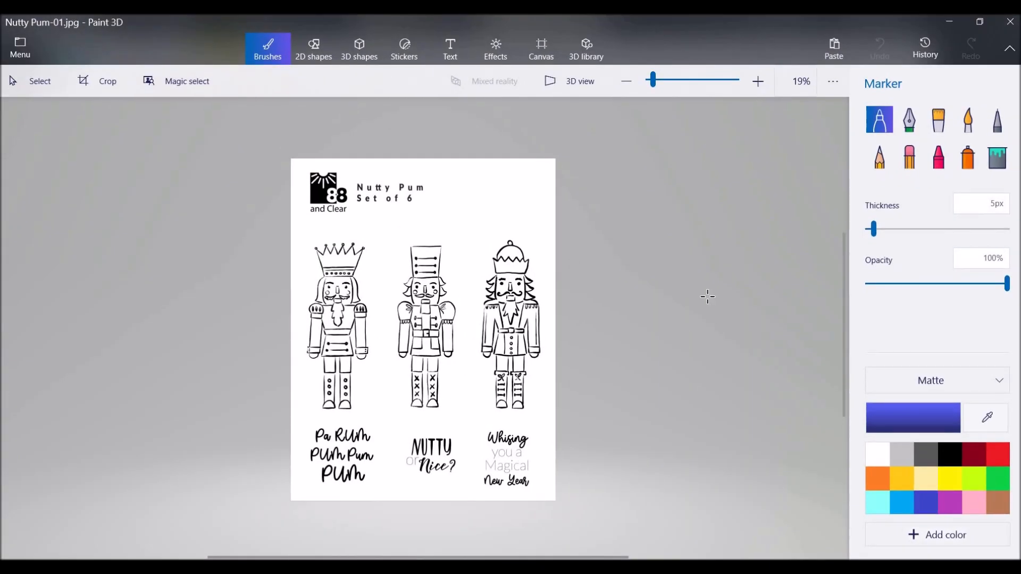
Try to fill the middle nutcracker's hat with indigo (hex 3f48cc) at 15% tolerance, and undo the fill.
scroll(752, 272, up, 1)
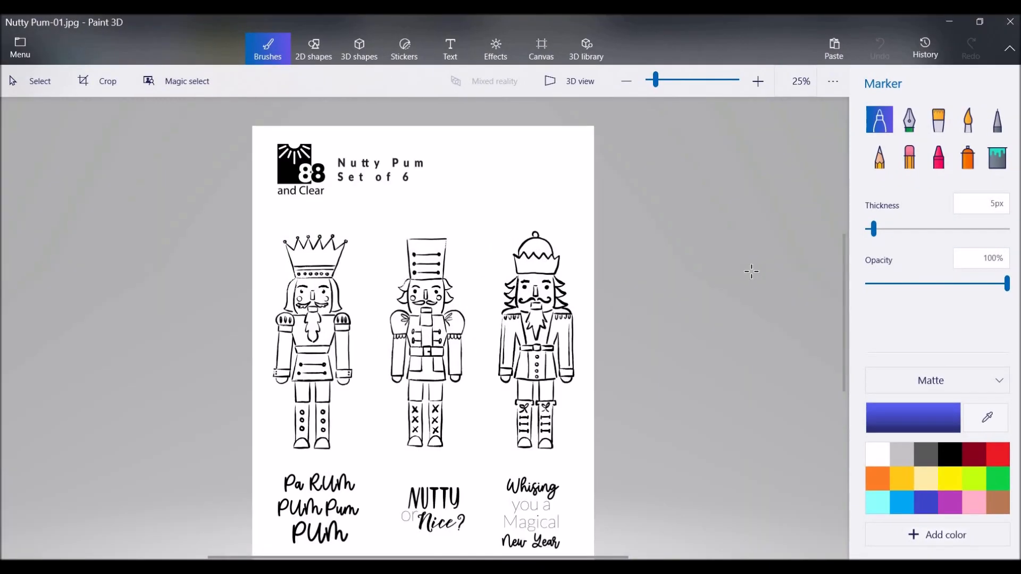
scroll(751, 272, up, 2)
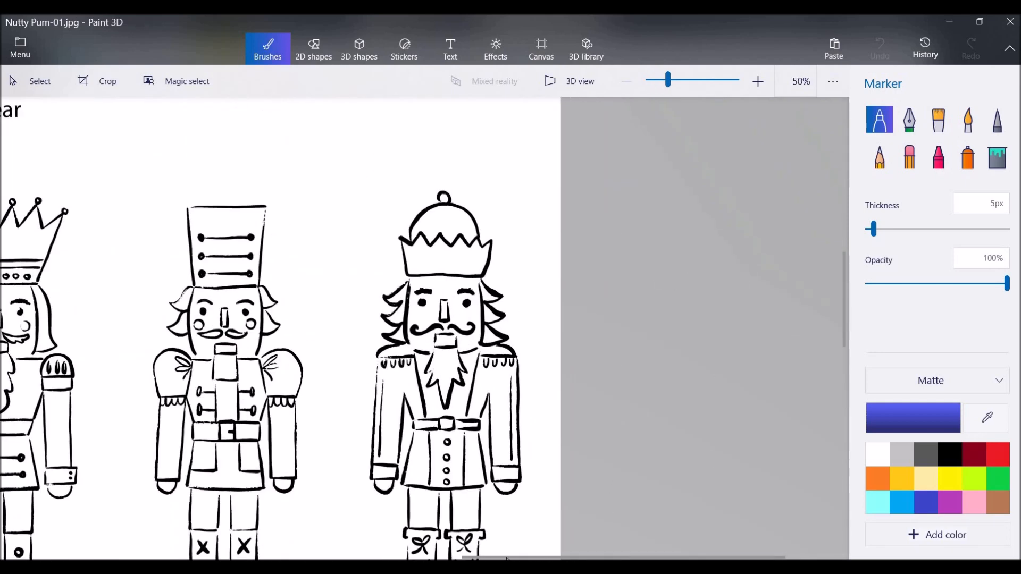
drag(481, 557, 268, 558)
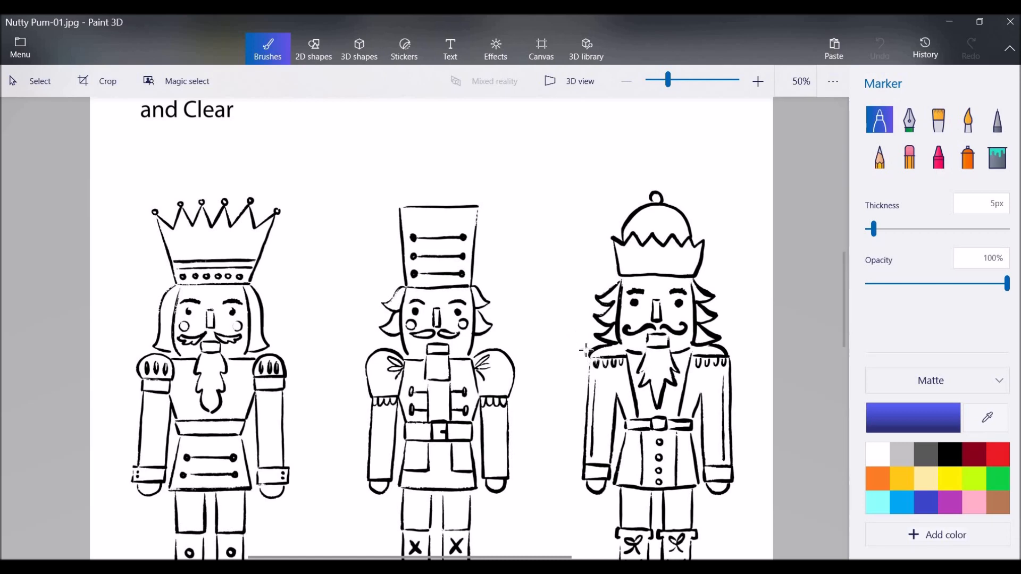
scroll(587, 350, up, 1)
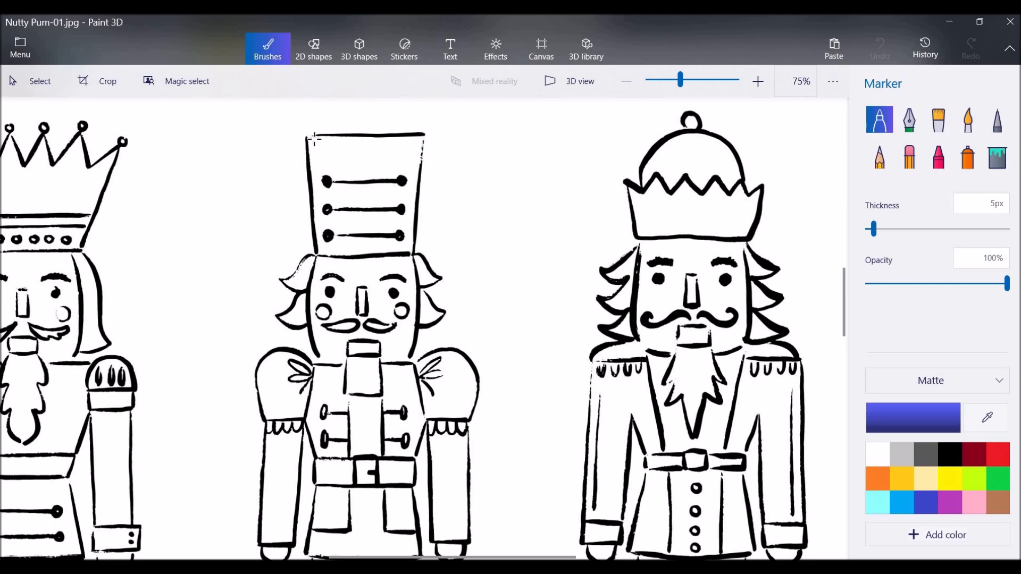
click(985, 166)
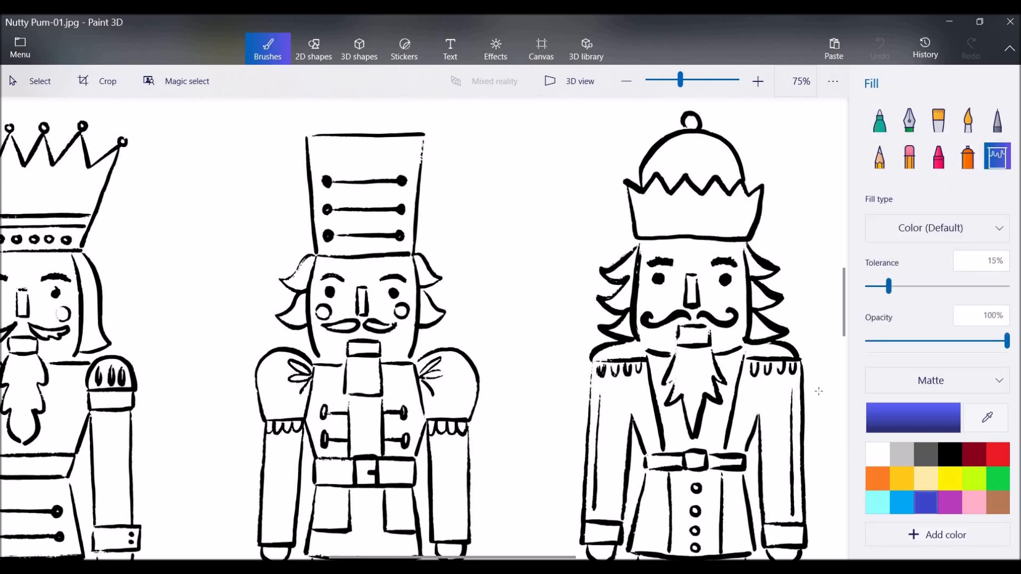
click(904, 409)
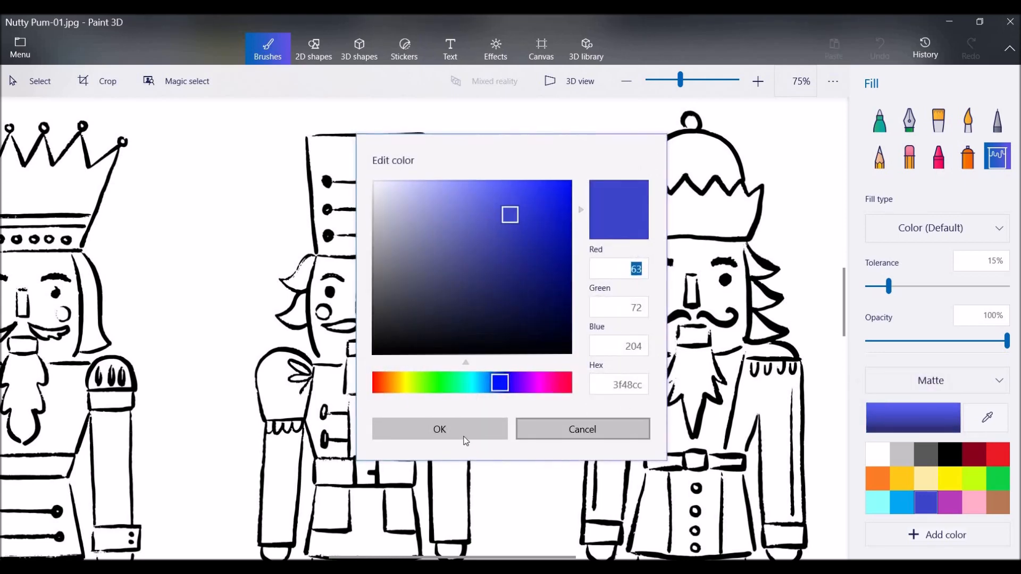
click(462, 429)
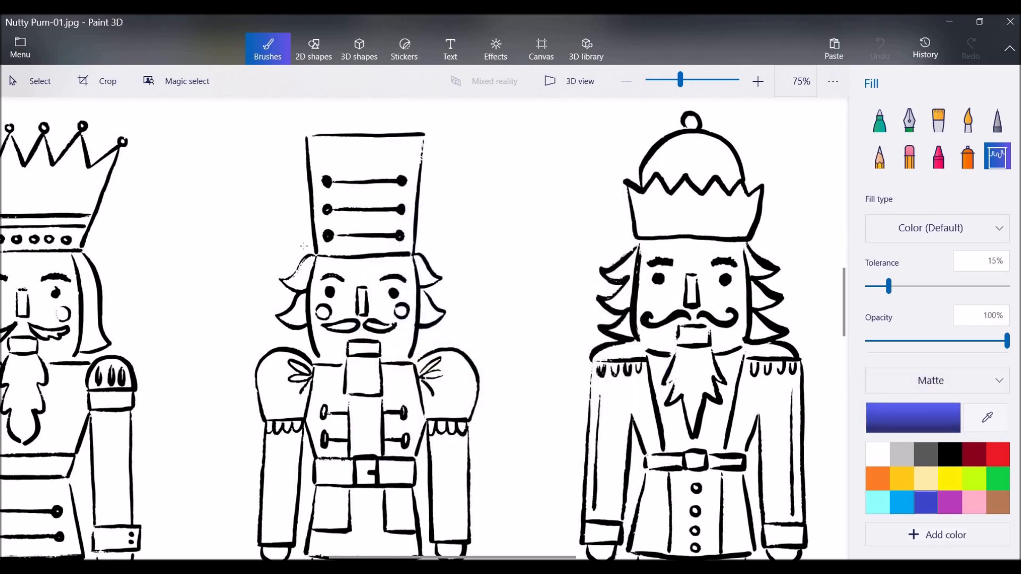
click(373, 158)
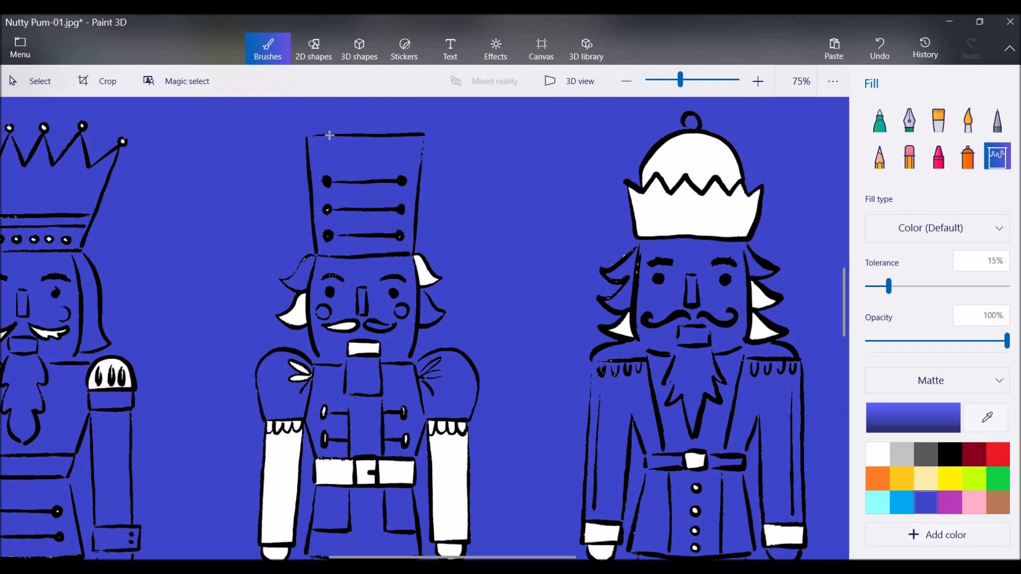
click(881, 48)
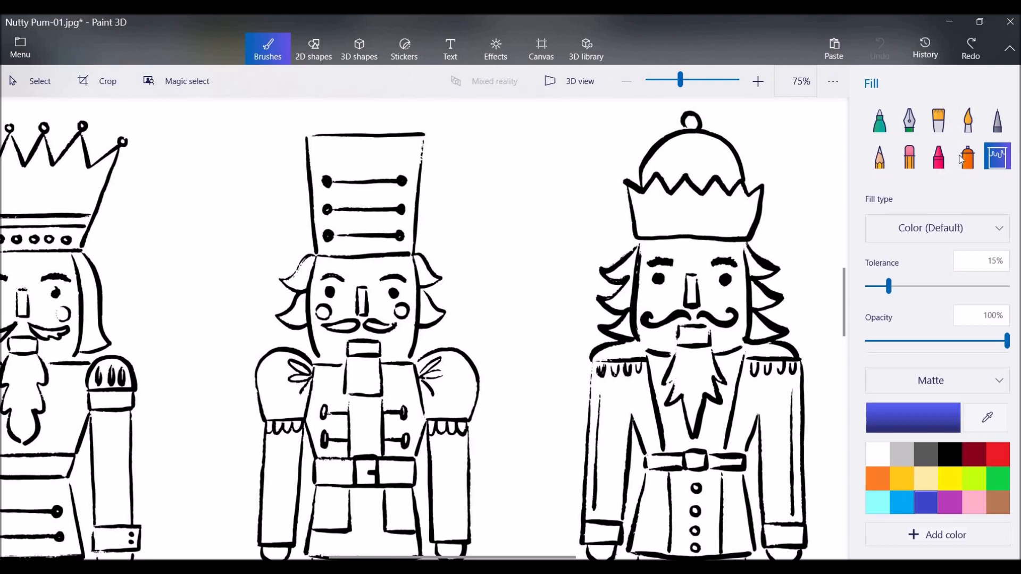
Close the gaps in the upper right edge and upper left corner of the middle nutcracker's hat with a black 5 px Marker.
click(881, 128)
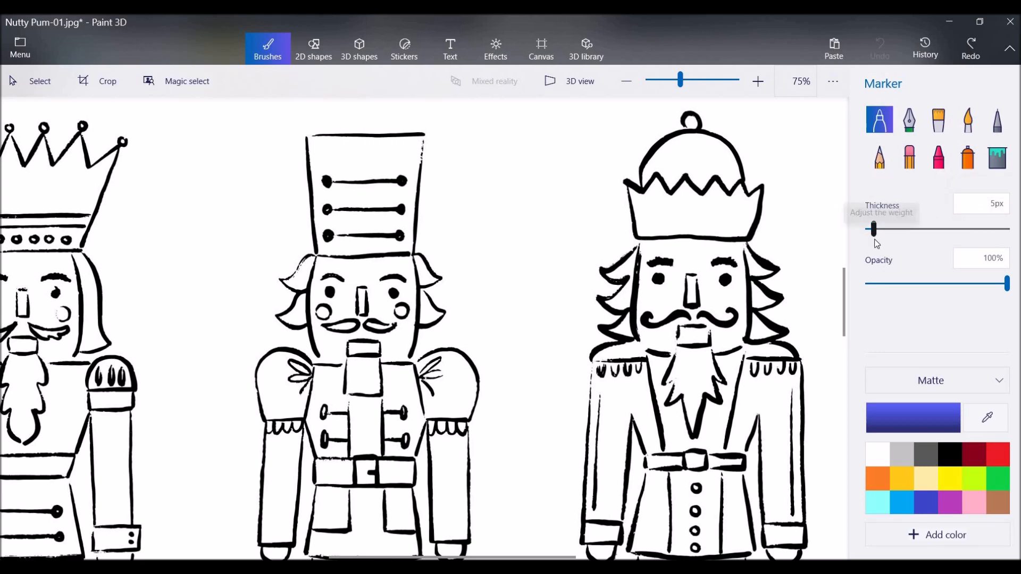
click(949, 457)
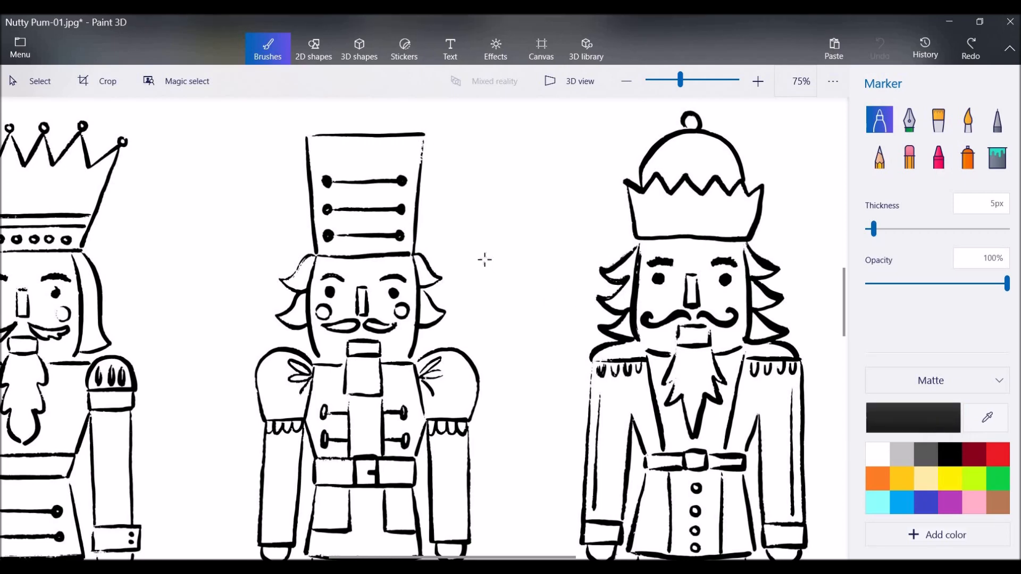
scroll(484, 260, up, 4)
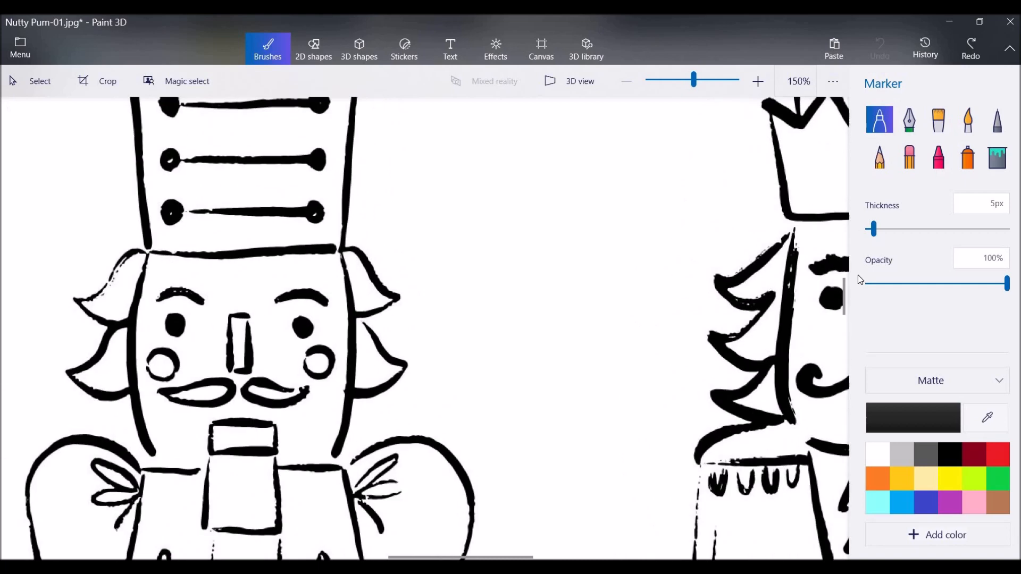
scroll(474, 326, up, 5)
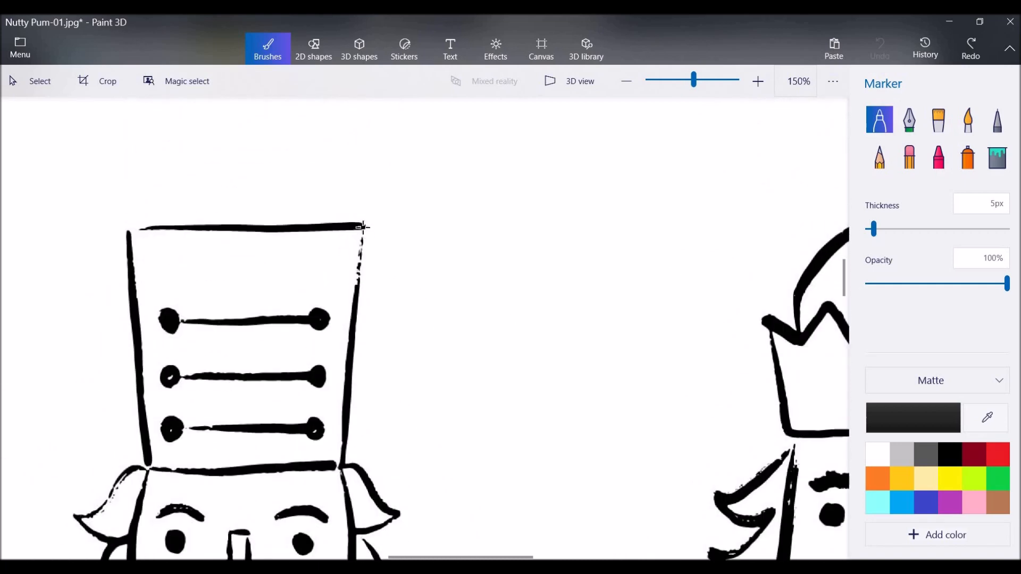
drag(363, 227, 359, 285)
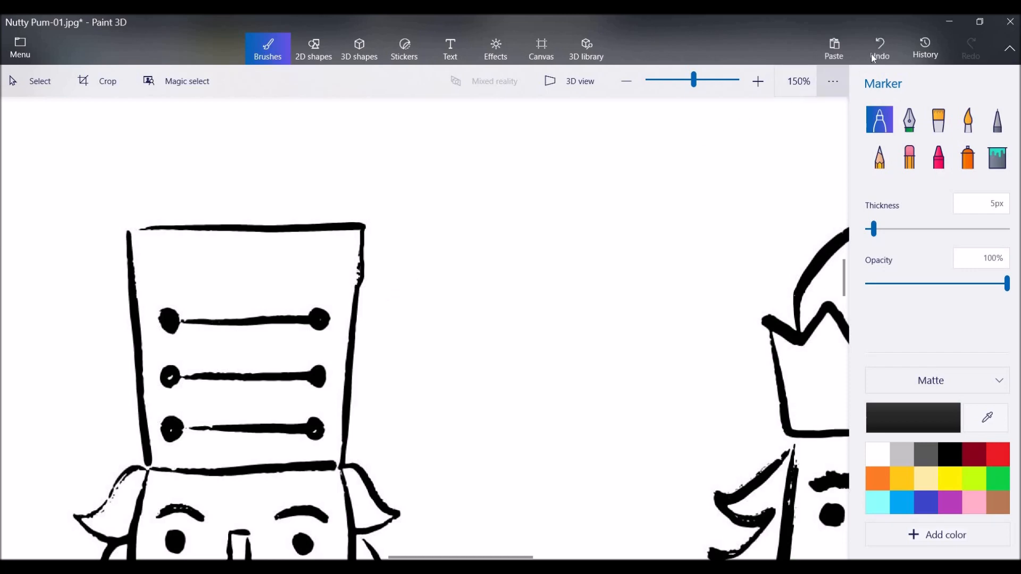
click(875, 54)
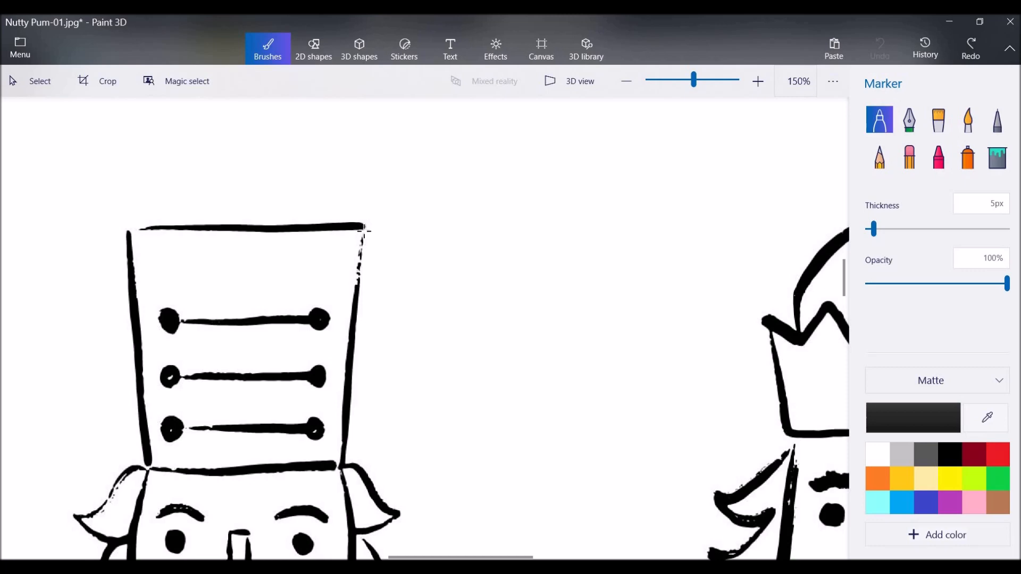
drag(363, 235, 358, 293)
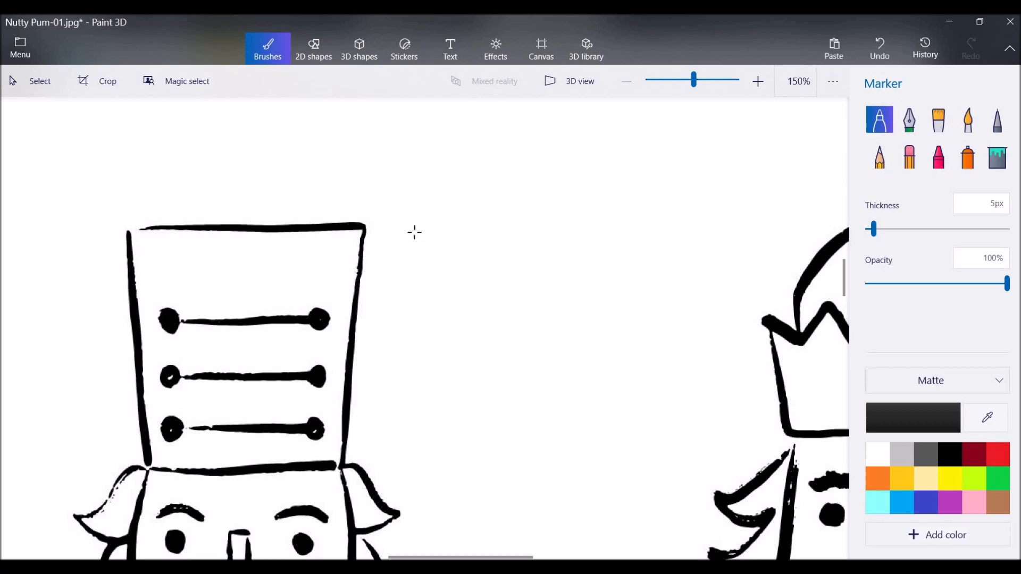
drag(147, 228, 131, 237)
Try the indigo fill again on the middle nutcracker after the hat outline repair, and undo it.
scroll(723, 308, down, 3)
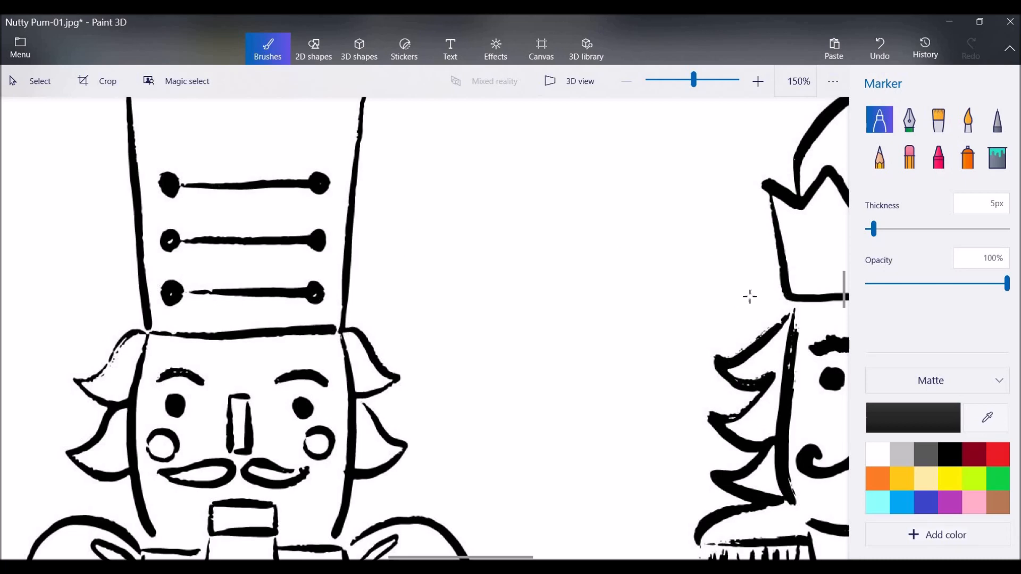
click(929, 498)
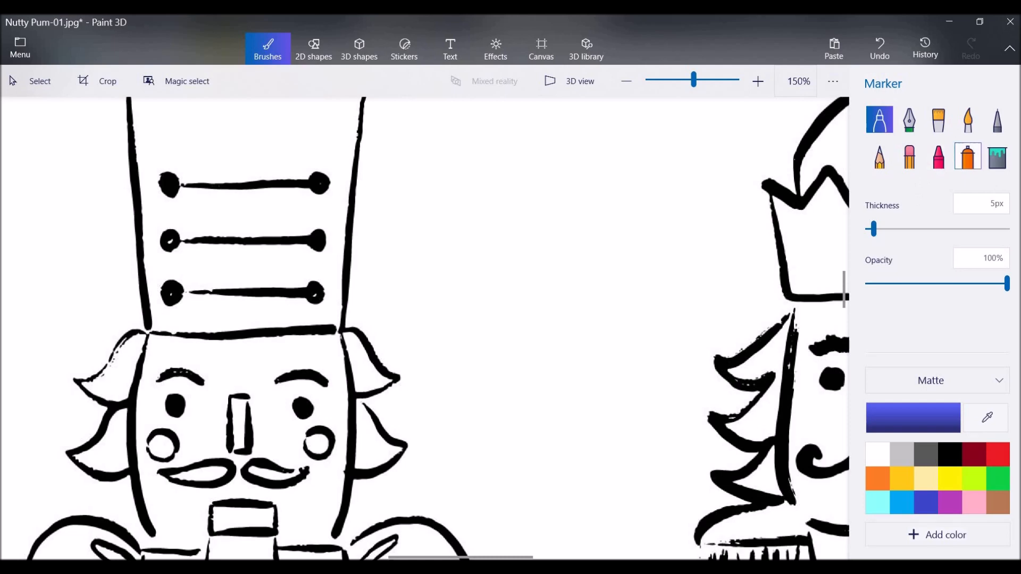
click(1002, 159)
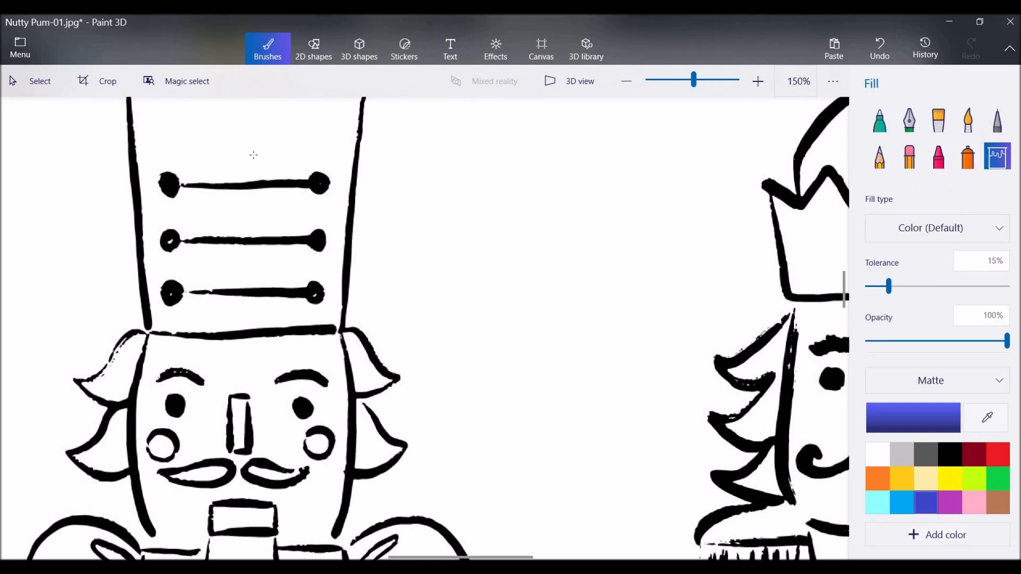
click(439, 365)
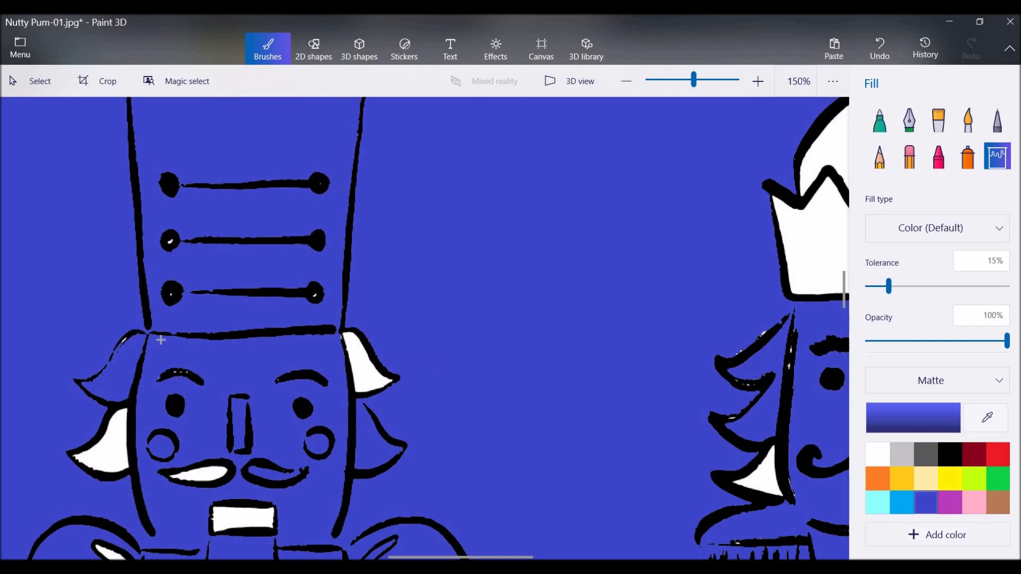
click(879, 51)
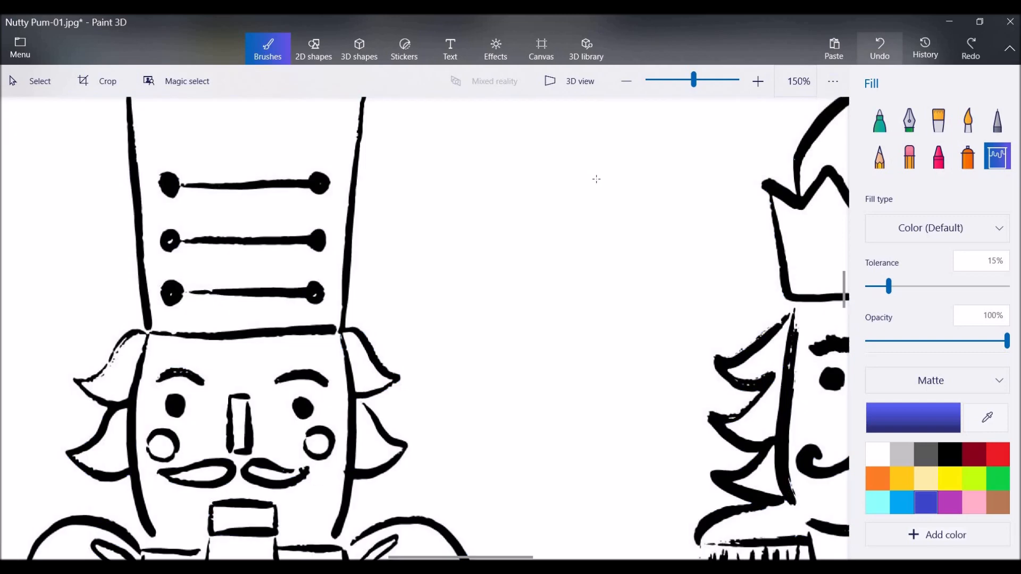
Close the gaps at the lower corners of the middle nutcracker's hat and in the right hair locks with the black 5 px Marker.
click(880, 124)
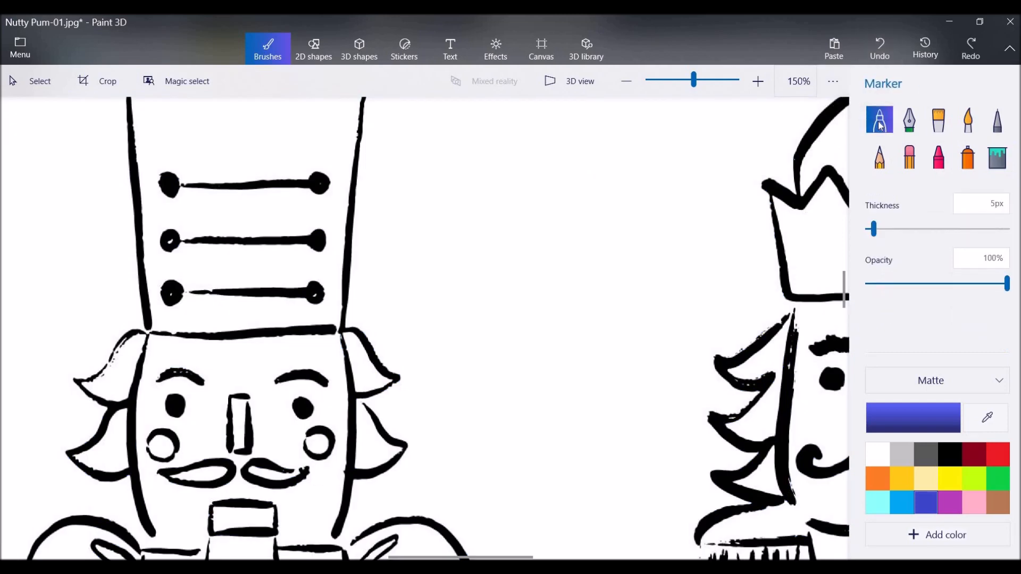
click(946, 449)
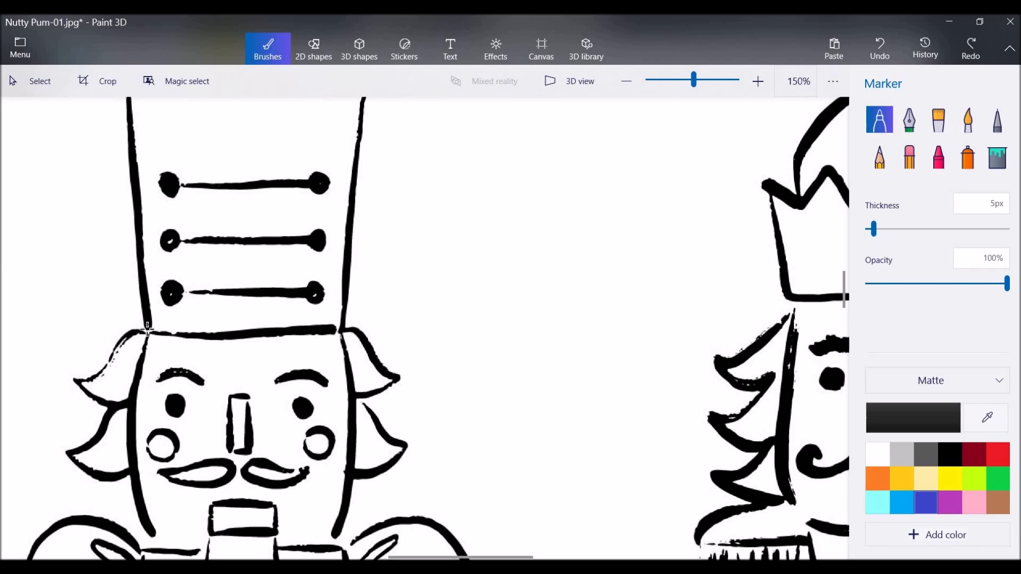
mouse_move(151, 333)
mouse_down()
mouse_move(139, 331)
mouse_move(341, 332)
mouse_up()
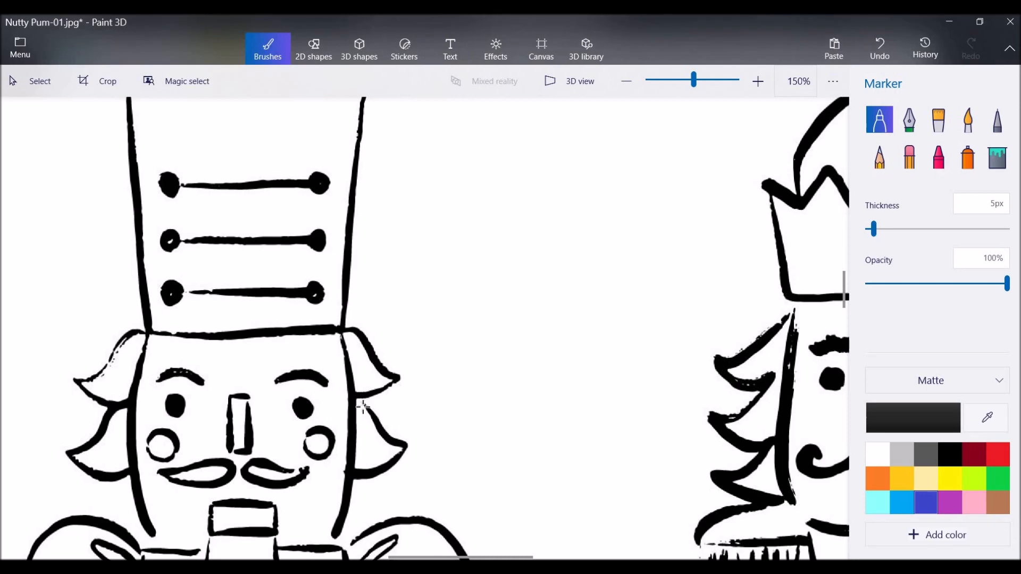
mouse_move(369, 410)
mouse_down()
mouse_move(356, 398)
mouse_move(398, 381)
mouse_up()
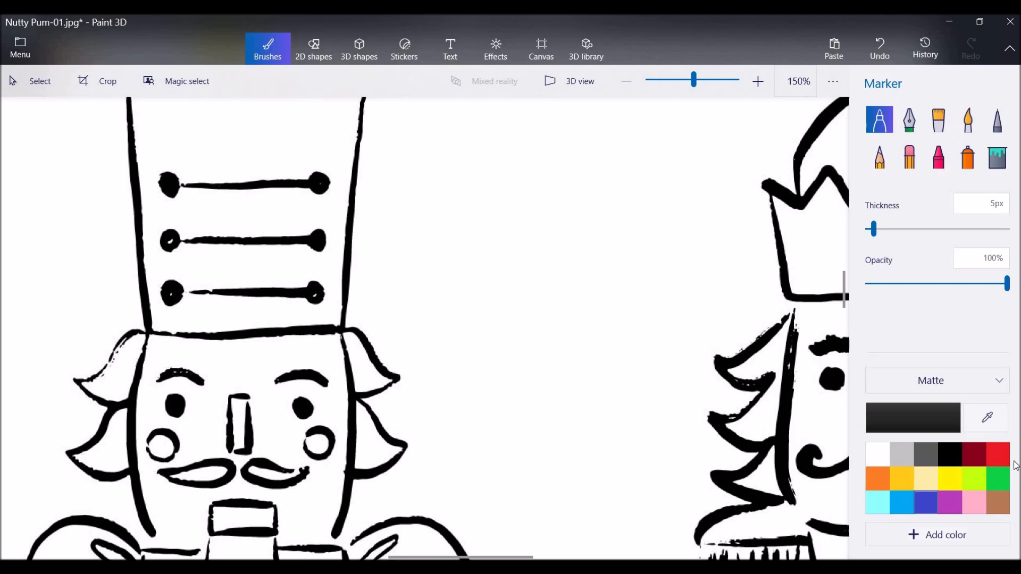
Try to fill the middle nutcracker's upper left hair lock with brown at 15% tolerance, and undo the fill.
click(994, 501)
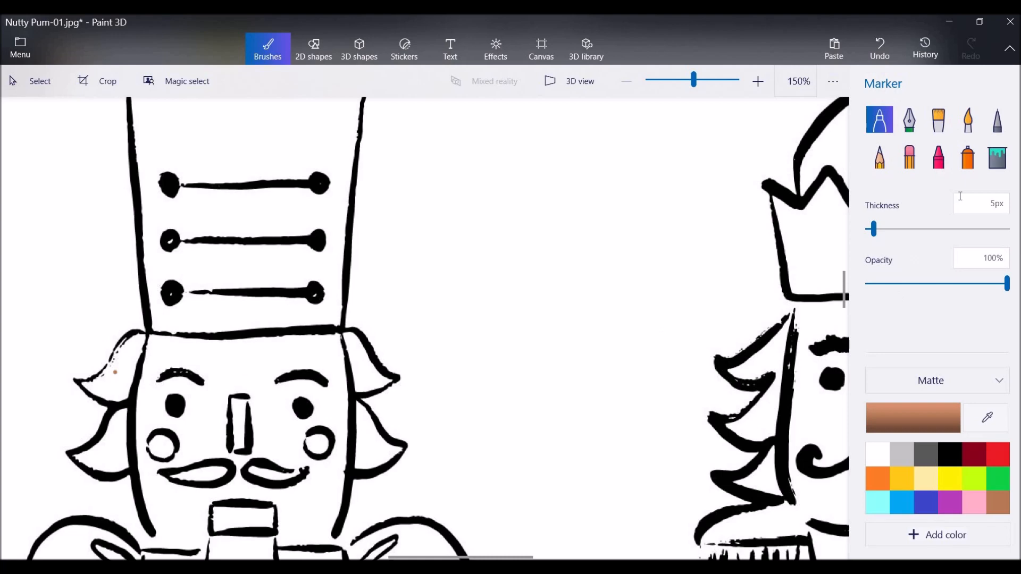
click(996, 169)
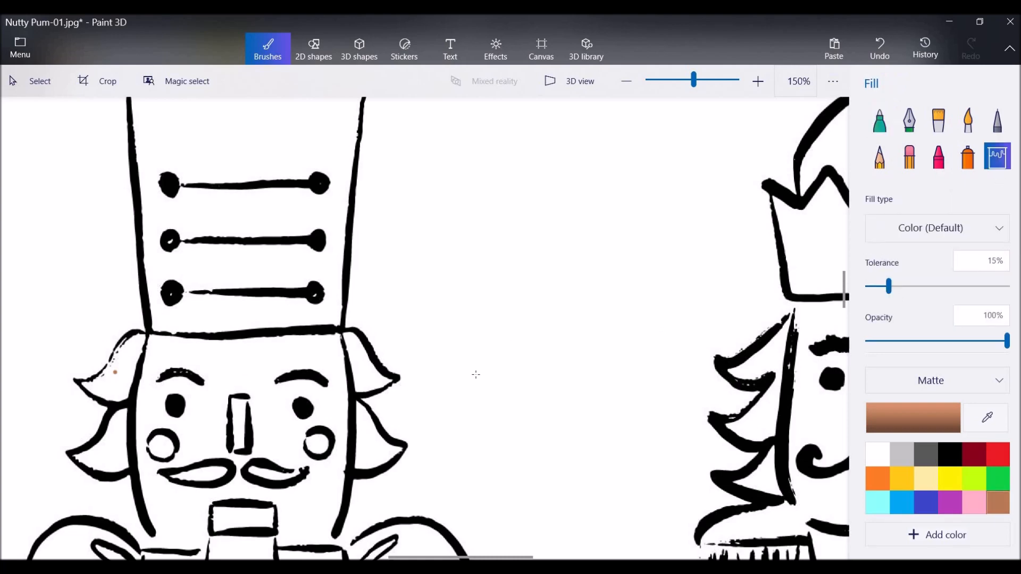
click(116, 377)
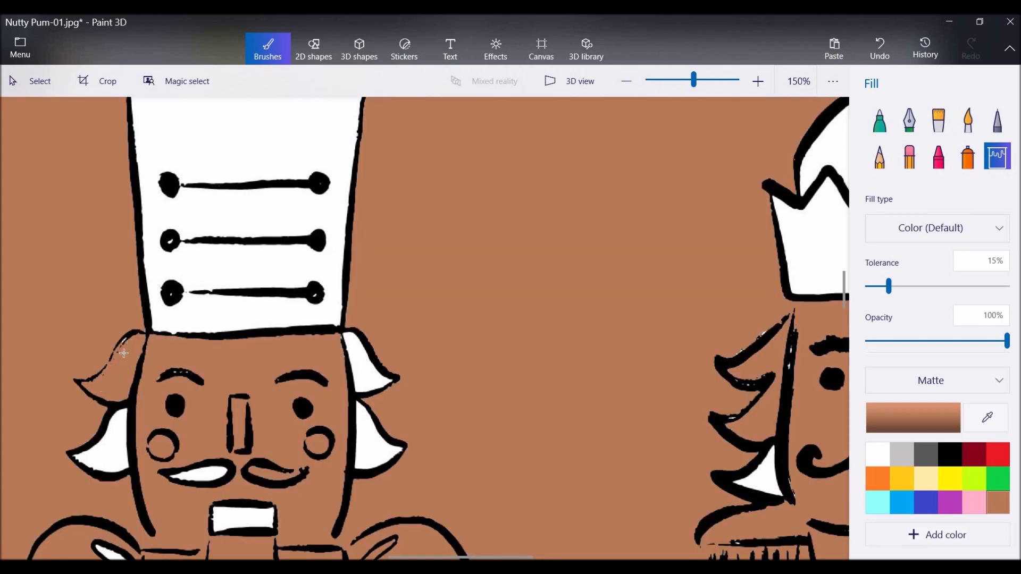
scroll(105, 376, up, 5)
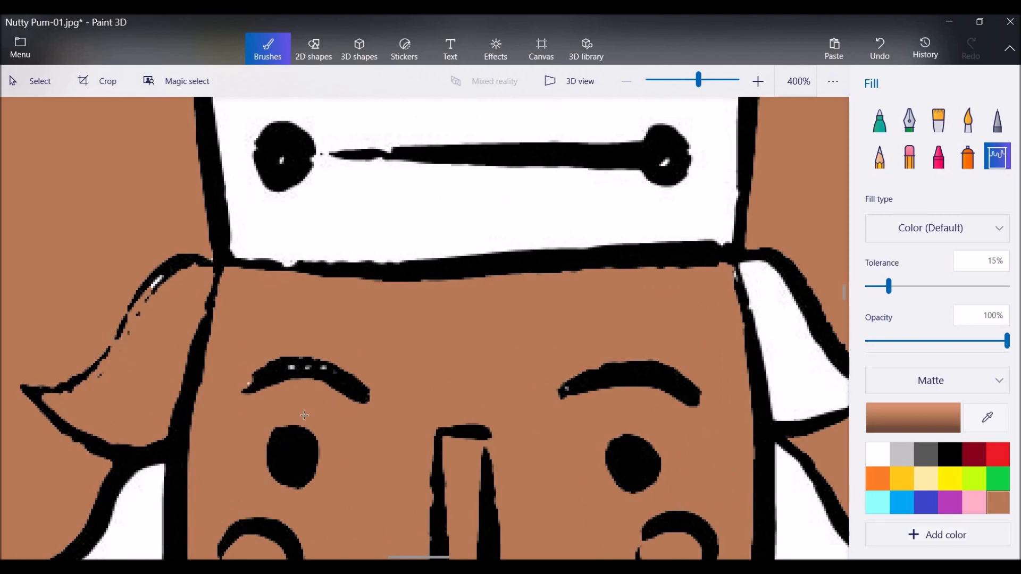
click(878, 64)
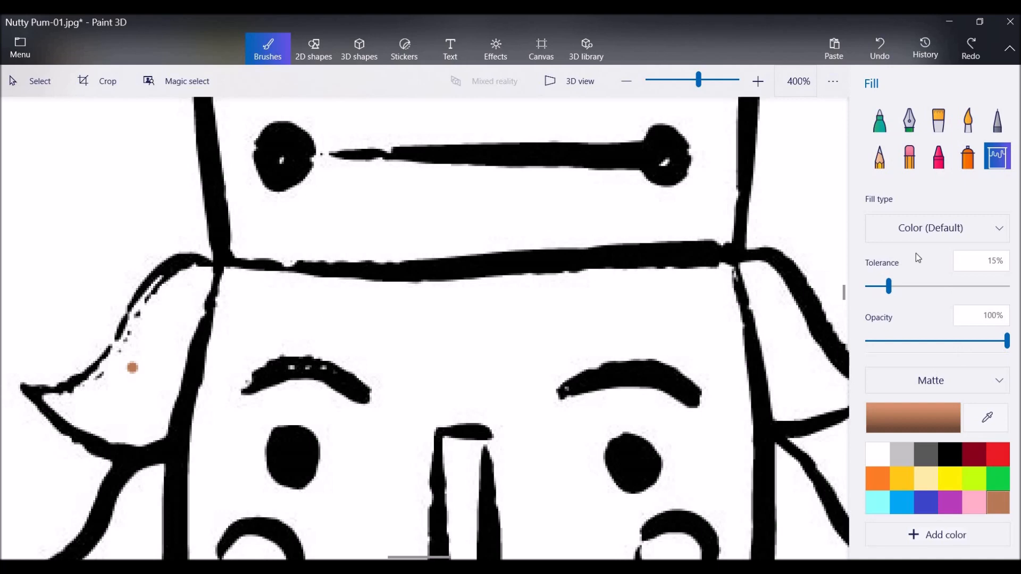
Close the gaps in the outer edge and top corner of the upper left hair lock with the black 5 px Marker.
click(879, 119)
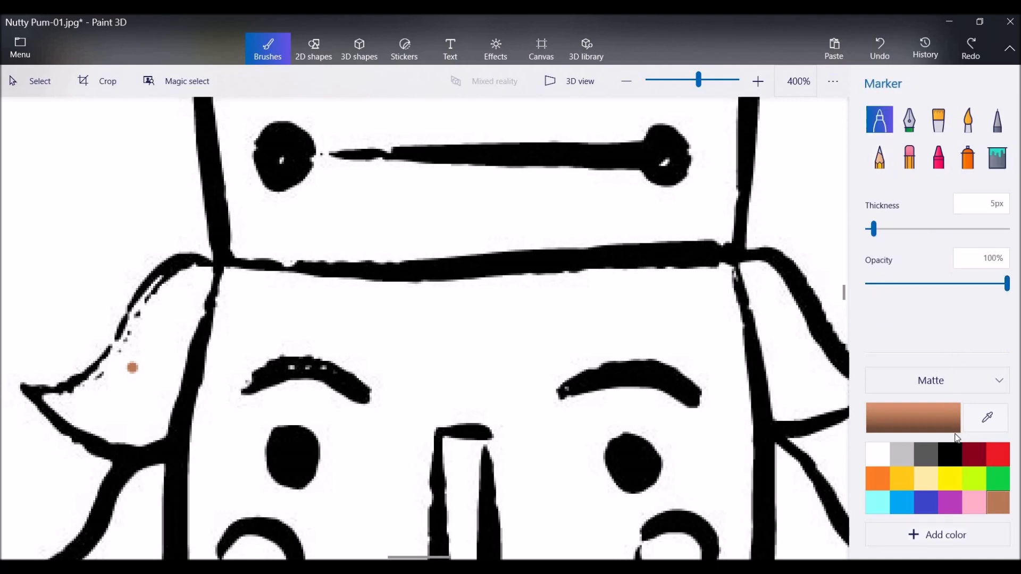
click(950, 456)
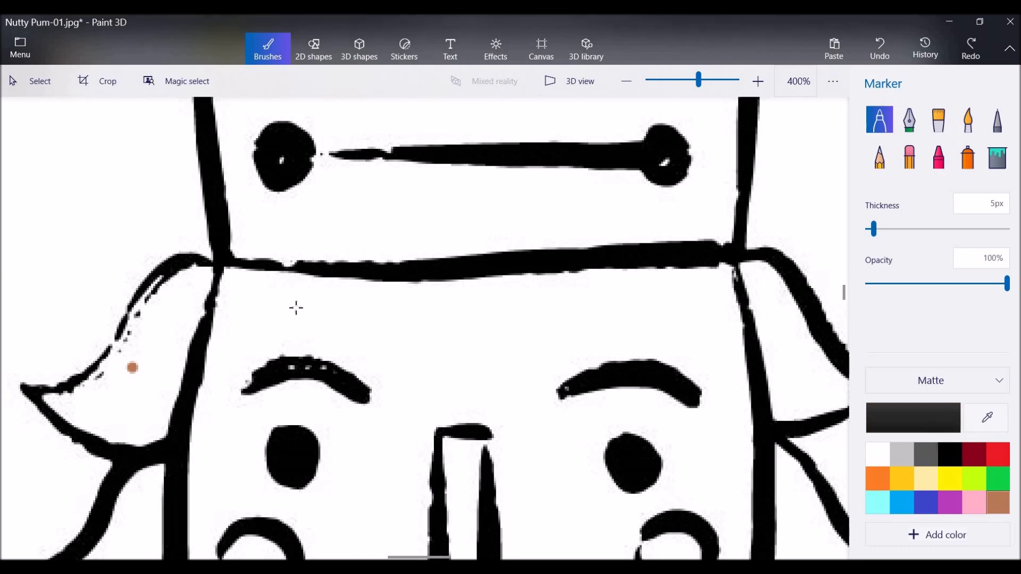
mouse_move(153, 276)
mouse_down()
mouse_move(108, 347)
mouse_move(38, 389)
mouse_move(74, 392)
mouse_up()
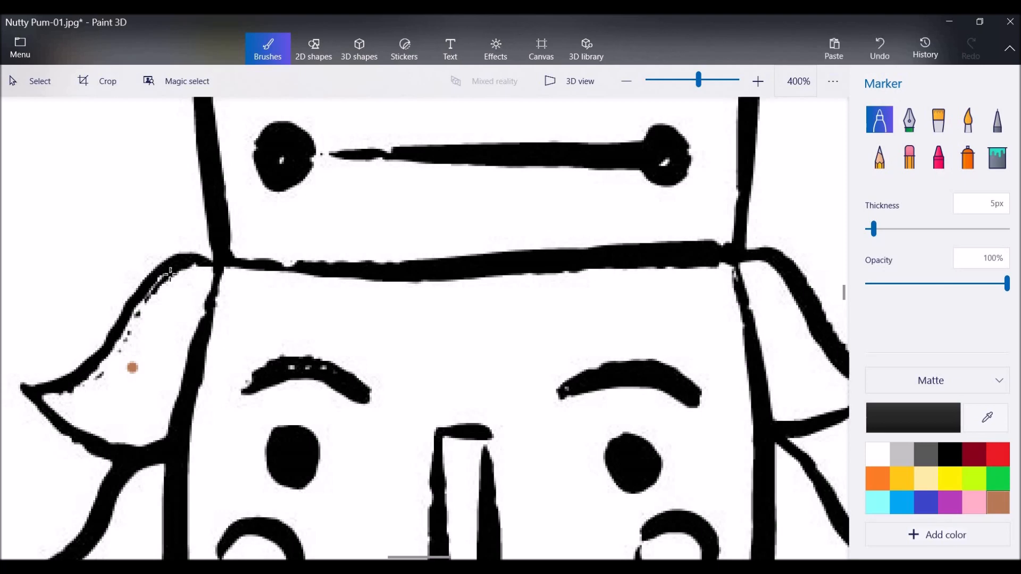
drag(209, 260, 219, 263)
Fill the middle nutcracker's upper left hair lock with brown at 15% tolerance.
click(998, 155)
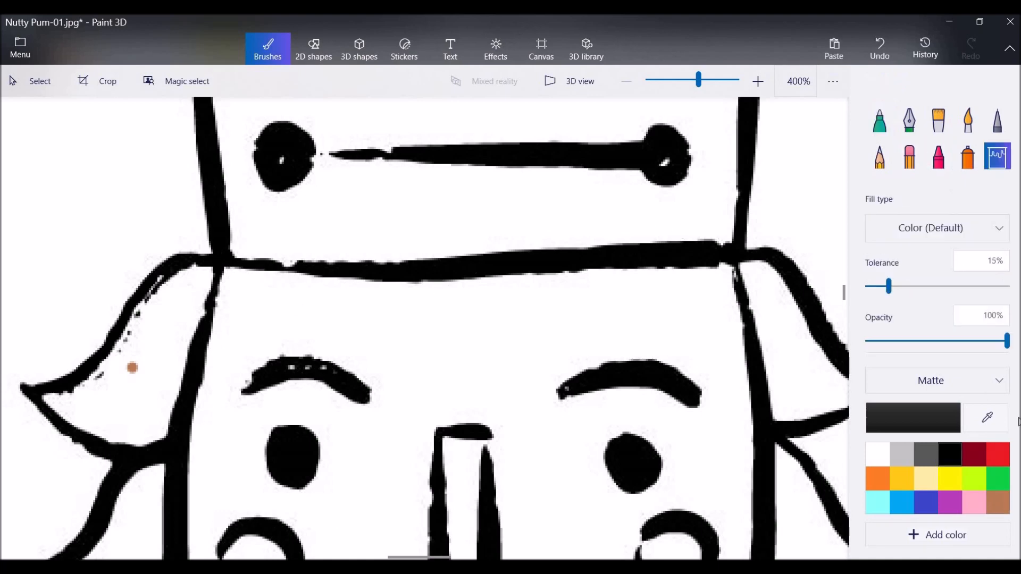
click(998, 505)
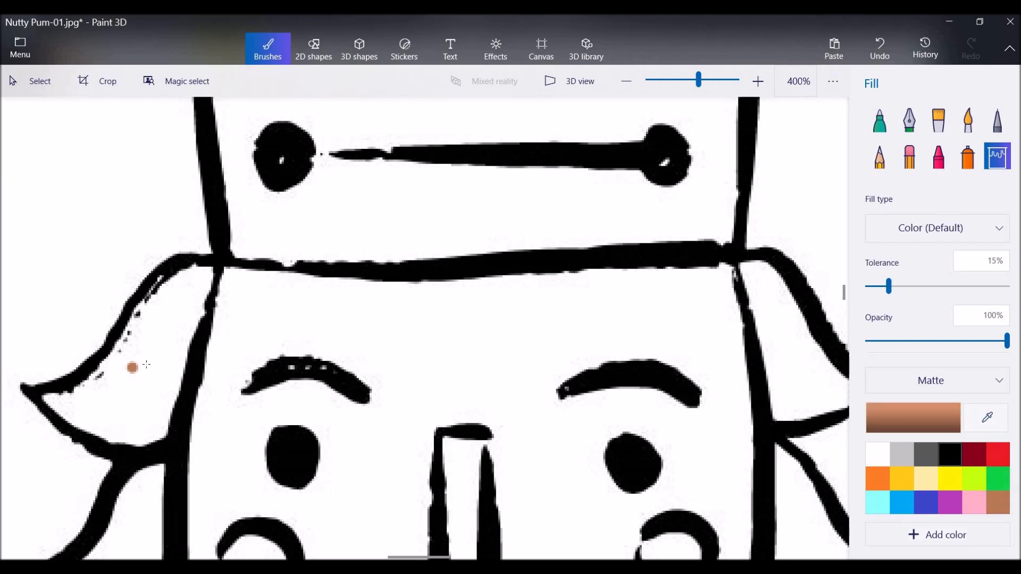
click(146, 365)
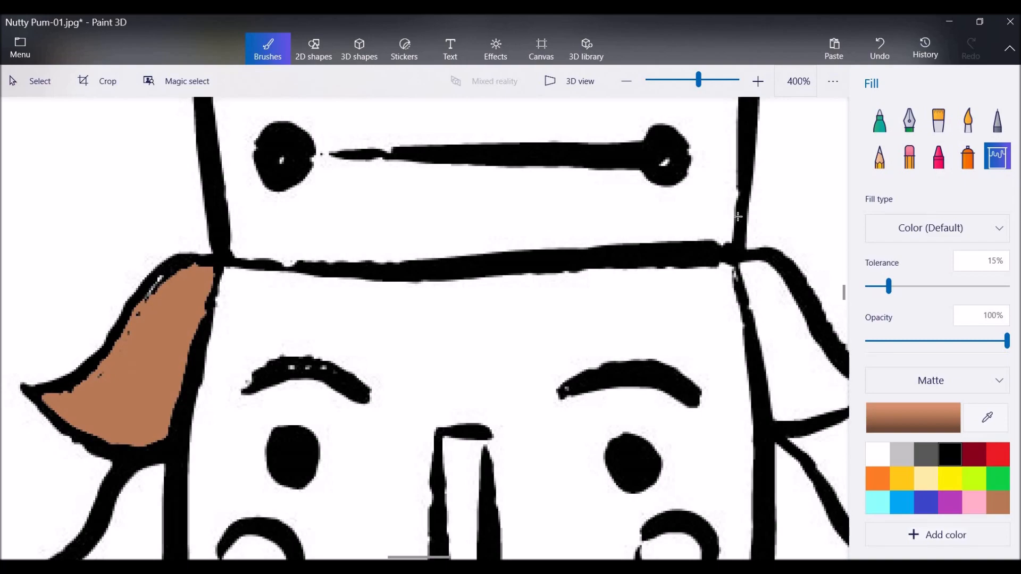
Close the gaps in the middle nutcracker's cheek circles, nose and right moustache half with the black 5 px Marker.
scroll(613, 316, down, 8)
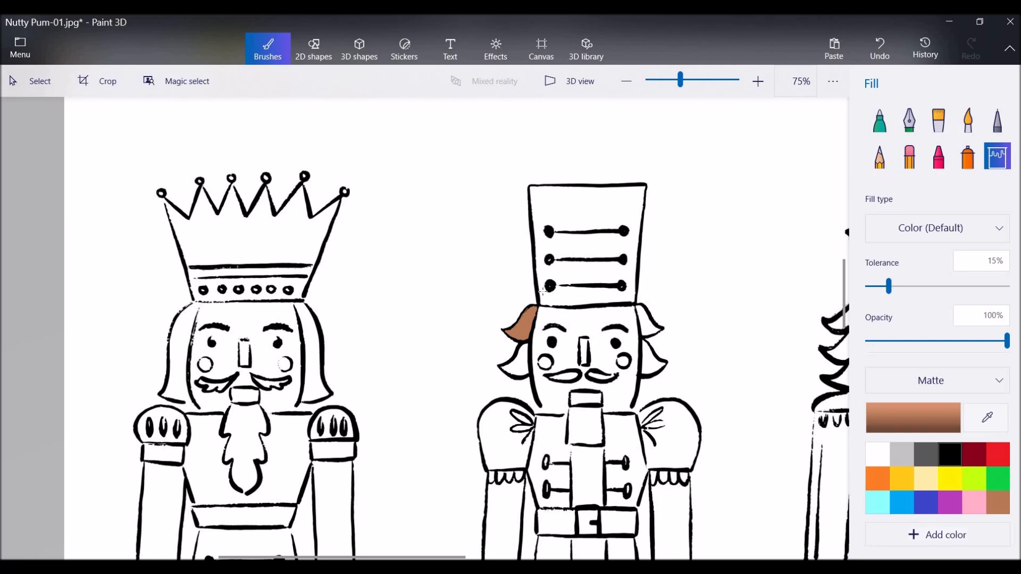
scroll(629, 365, up, 6)
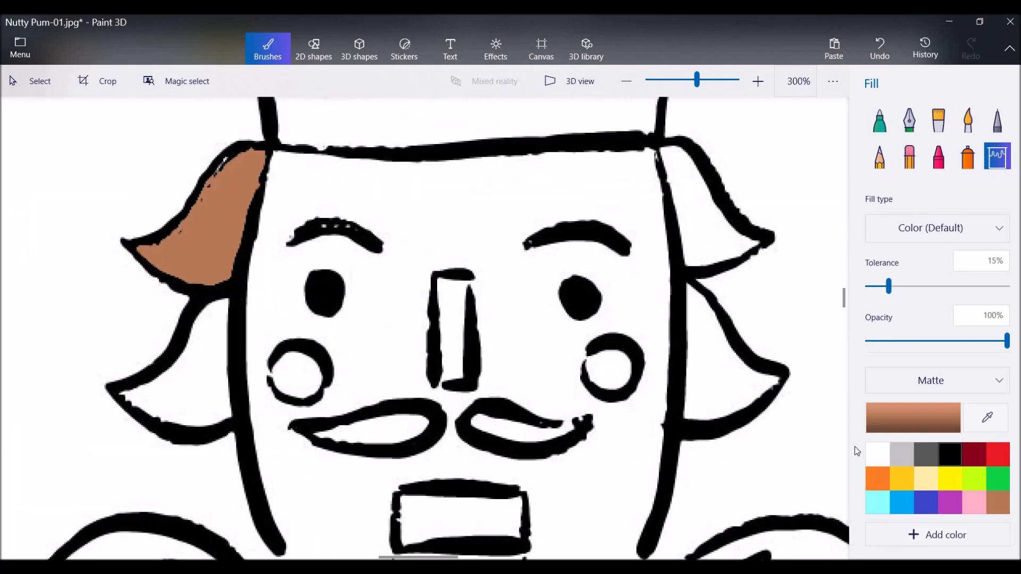
click(879, 123)
click(950, 453)
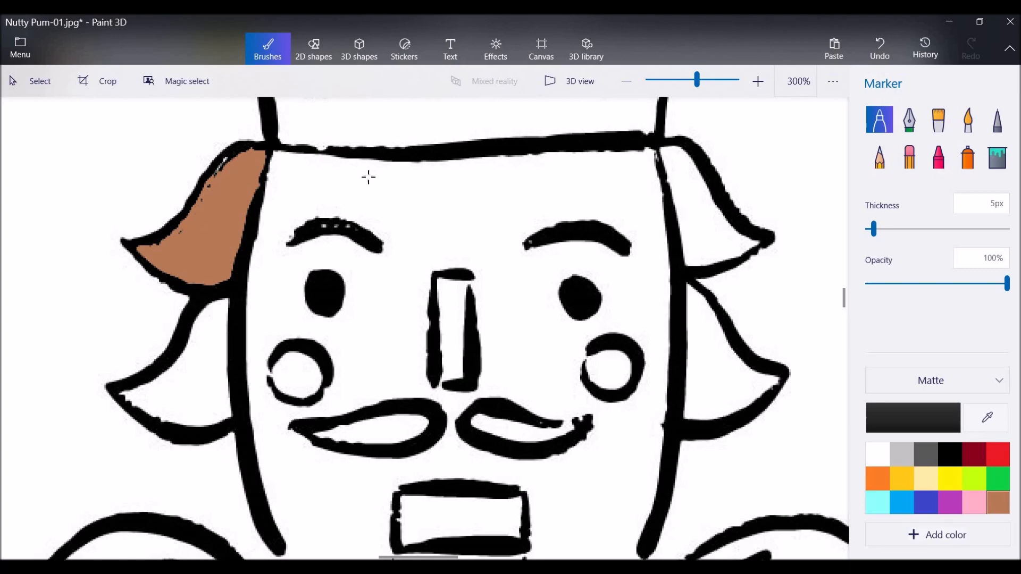
scroll(370, 258, up, 1)
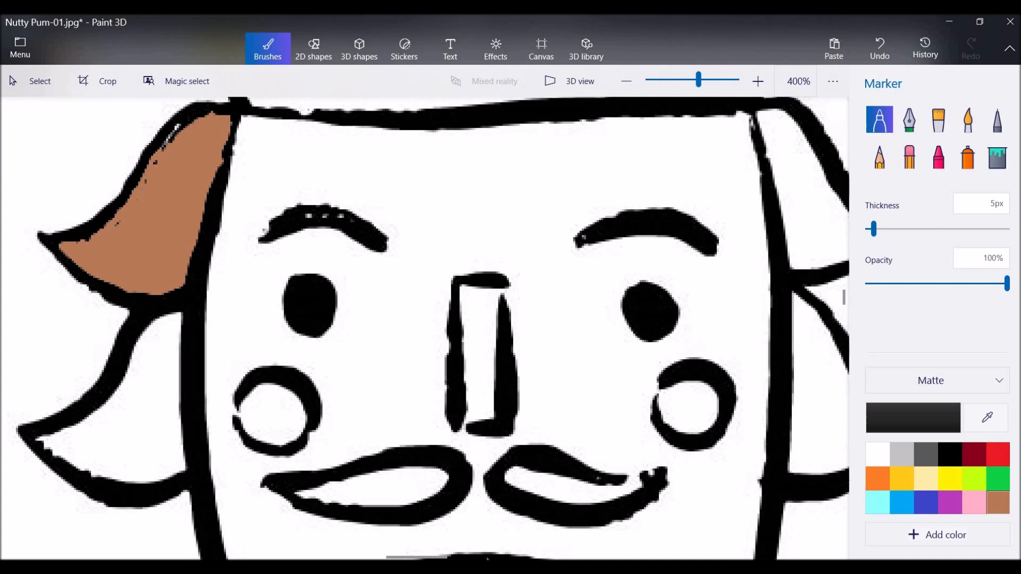
click(506, 557)
drag(485, 557, 419, 557)
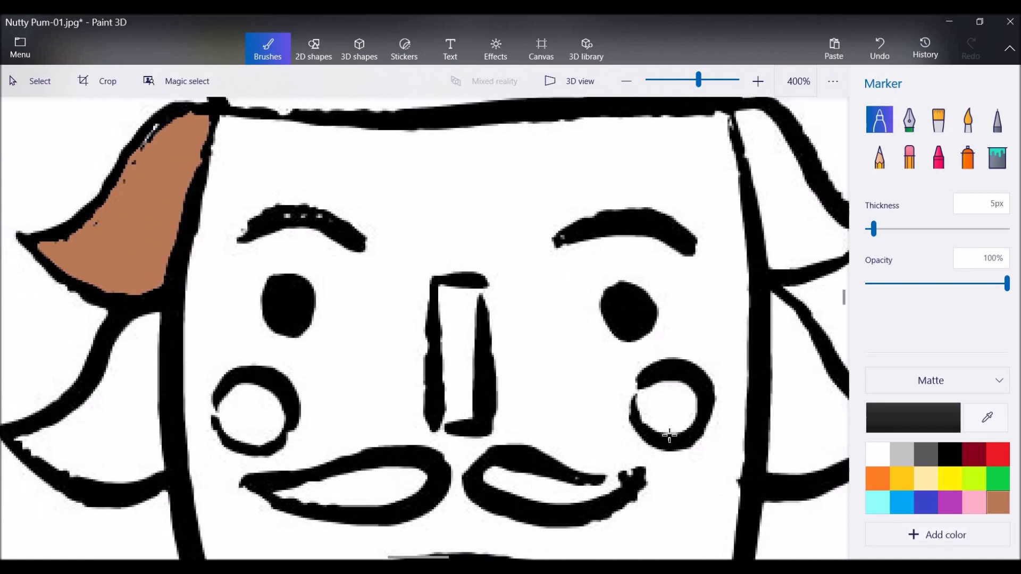
scroll(669, 436, down, 5)
scroll(669, 436, up, 3)
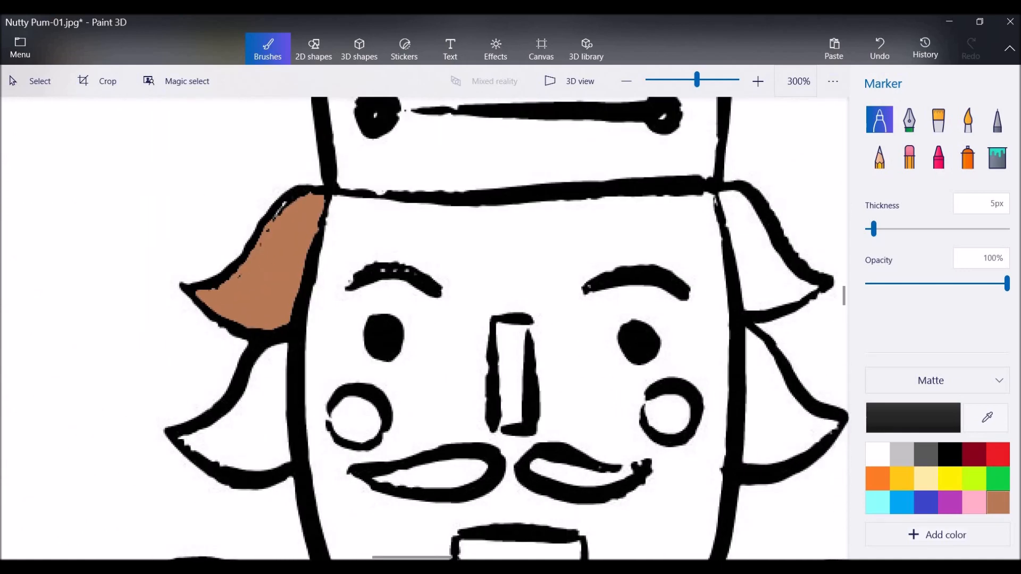
drag(441, 557, 447, 557)
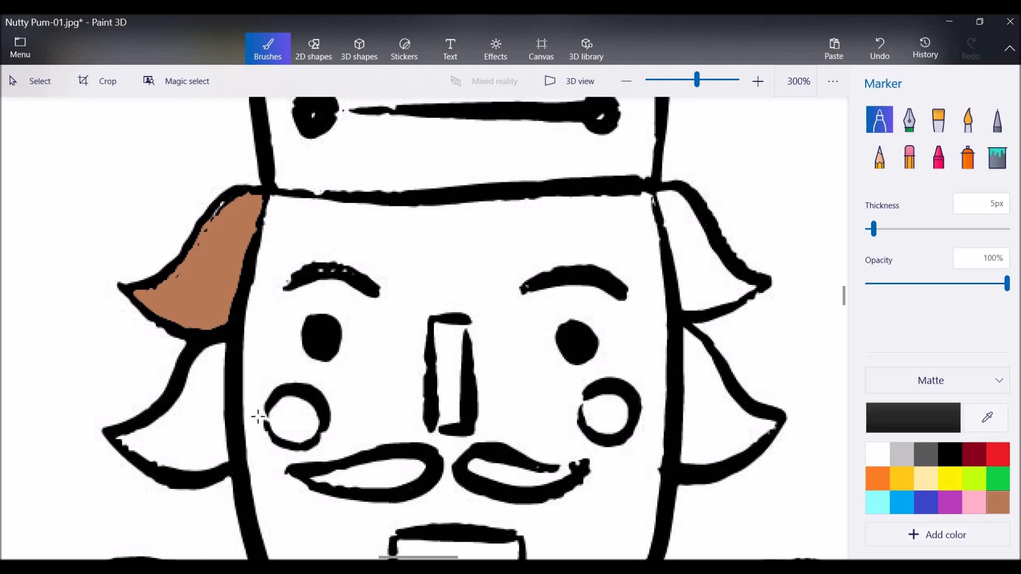
drag(267, 408, 267, 421)
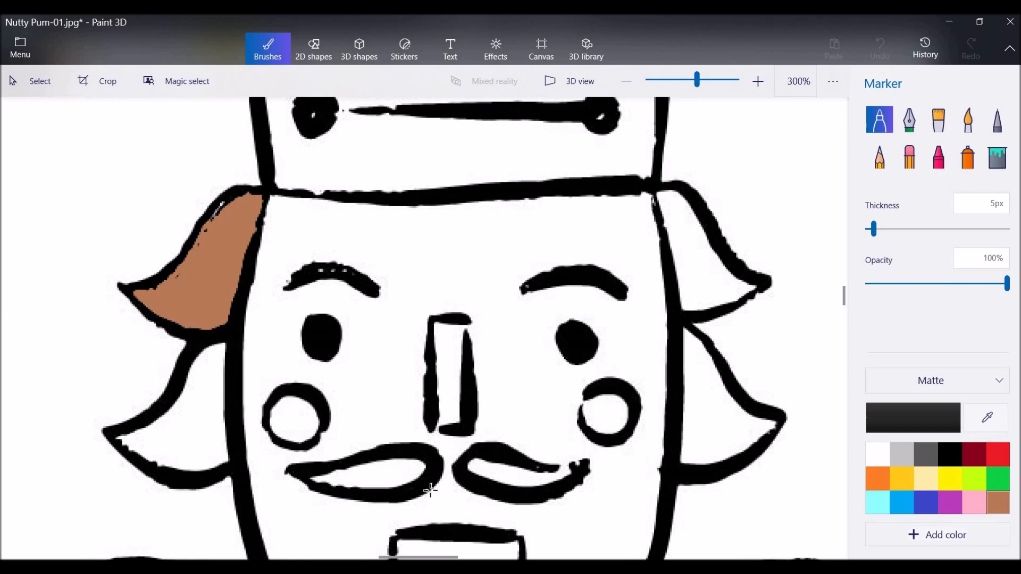
mouse_move(434, 429)
mouse_down()
mouse_move(450, 426)
mouse_move(462, 403)
mouse_move(464, 323)
mouse_move(467, 335)
mouse_move(447, 319)
mouse_up()
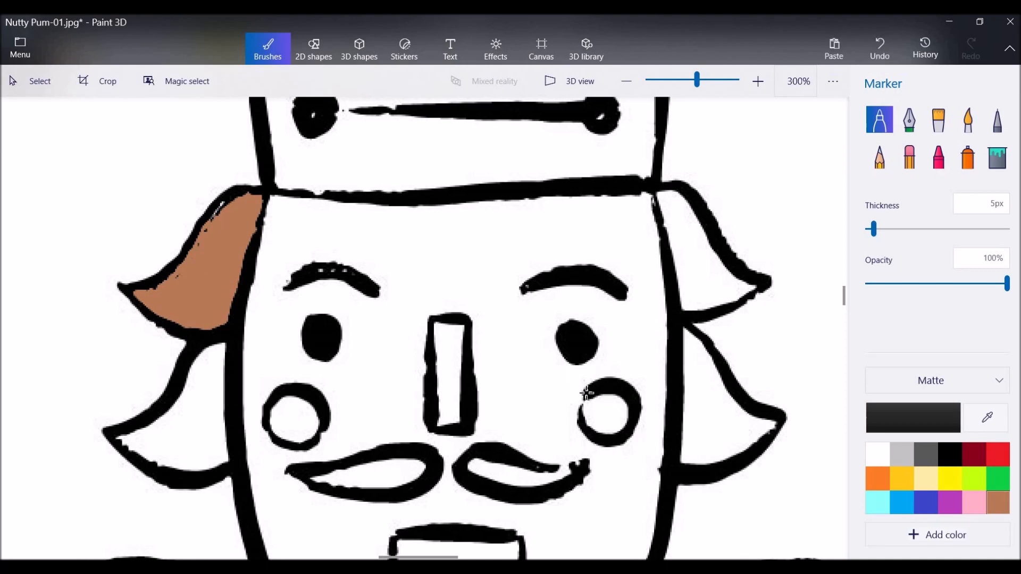
mouse_move(585, 392)
mouse_down()
mouse_move(572, 467)
mouse_move(585, 465)
mouse_up()
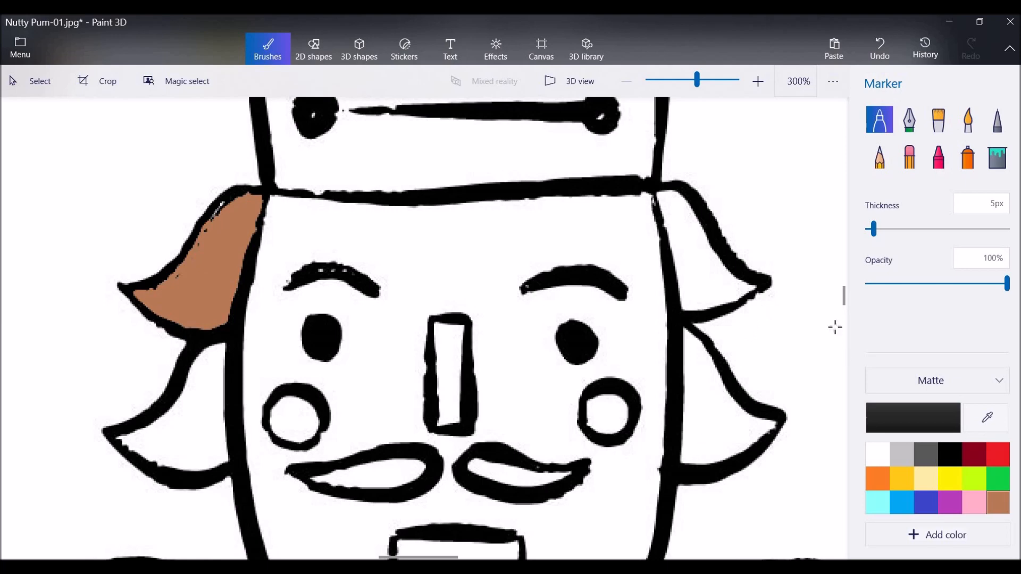
Close the outlines of the rectangular beard below the mouth and of the right sleeve's top edge and folds with the black Marker.
drag(846, 307, 845, 319)
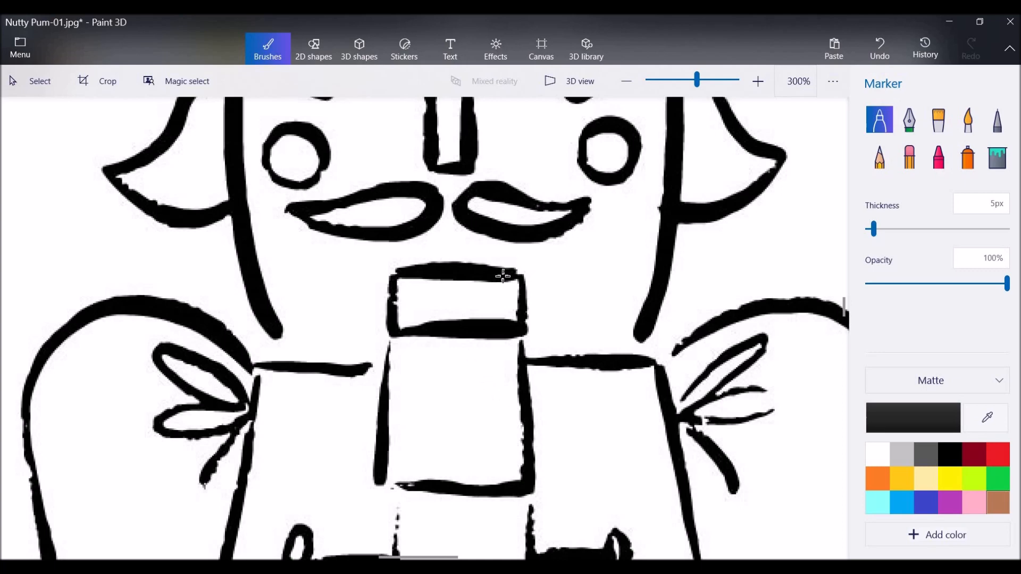
mouse_move(391, 334)
mouse_down()
mouse_move(381, 475)
mouse_move(396, 488)
mouse_move(526, 479)
mouse_move(528, 338)
mouse_move(628, 364)
mouse_move(692, 341)
mouse_move(660, 364)
mouse_up()
mouse_move(686, 398)
mouse_down()
mouse_move(677, 410)
mouse_move(763, 348)
mouse_up()
mouse_move(713, 396)
mouse_down()
mouse_move(766, 387)
mouse_move(778, 397)
mouse_move(757, 418)
mouse_move(681, 423)
mouse_move(709, 448)
mouse_up()
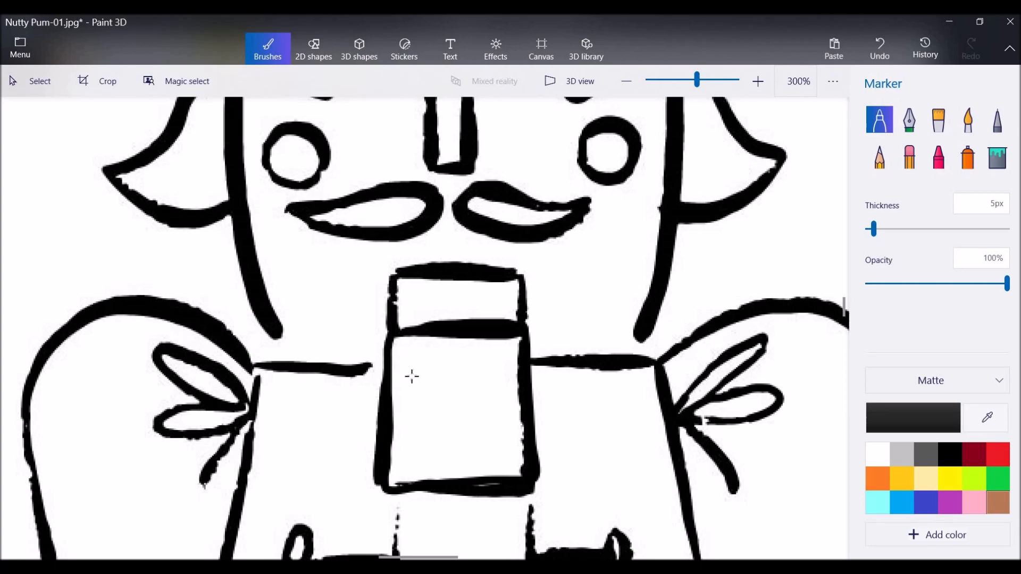
Connect the left shoulder line to the beard and extend both jaw lines down to the shoulder lines in black.
drag(367, 371, 384, 369)
drag(647, 340, 633, 354)
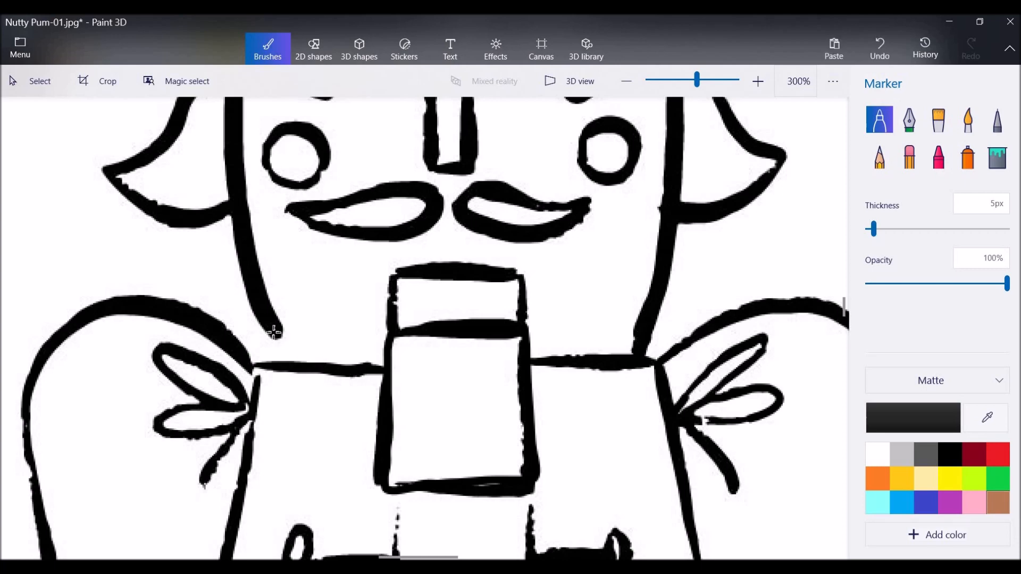
mouse_move(278, 335)
mouse_down()
mouse_move(291, 362)
mouse_move(283, 340)
mouse_move(305, 365)
mouse_up()
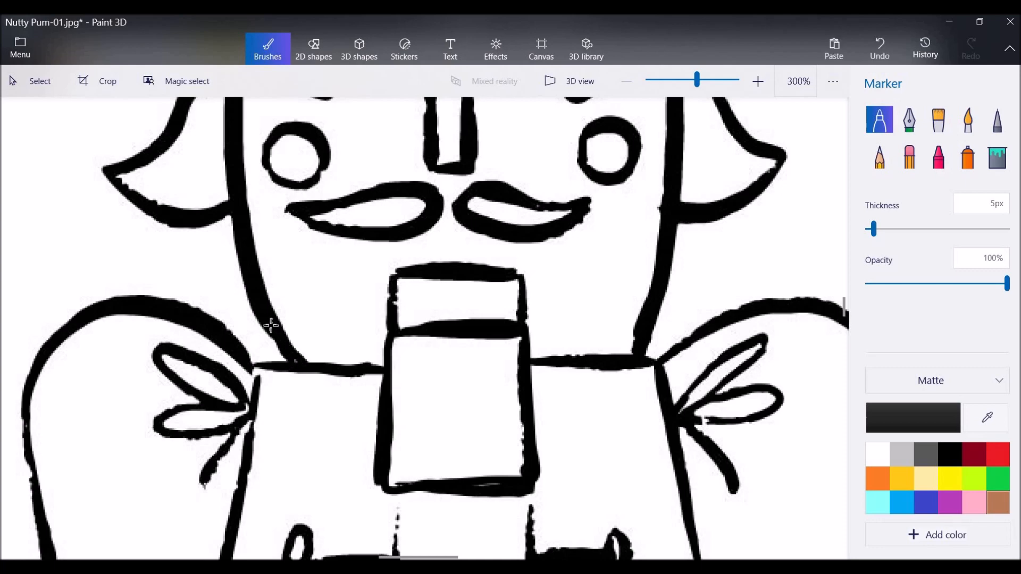
Close the remaining black outline gaps at the left side of the jacket, the left sleeve and the right edge of the mouth.
mouse_move(265, 332)
mouse_down()
mouse_move(285, 354)
mouse_move(272, 369)
mouse_move(250, 367)
mouse_move(262, 373)
mouse_move(248, 447)
mouse_up()
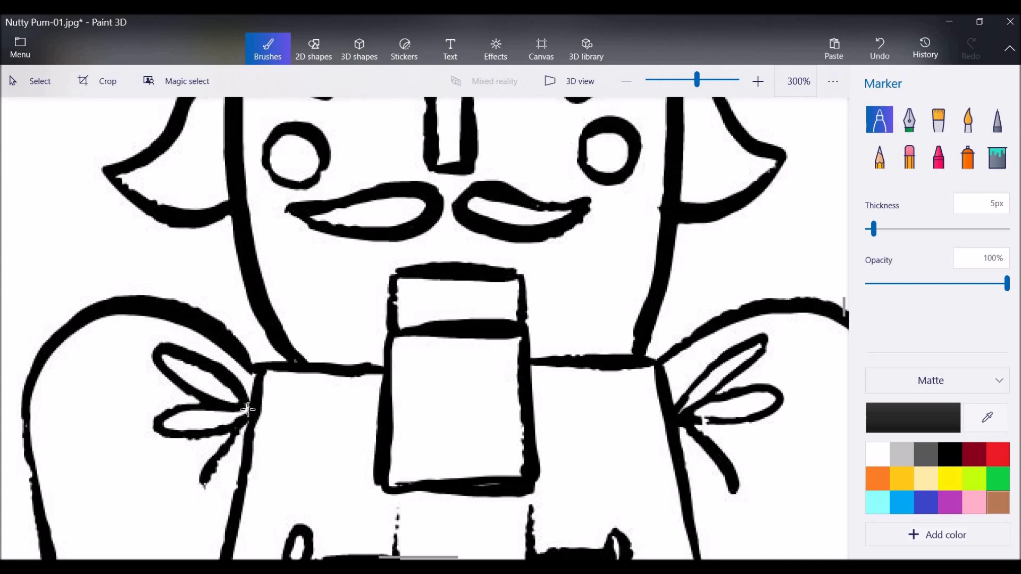
drag(254, 393, 247, 418)
drag(25, 402, 36, 491)
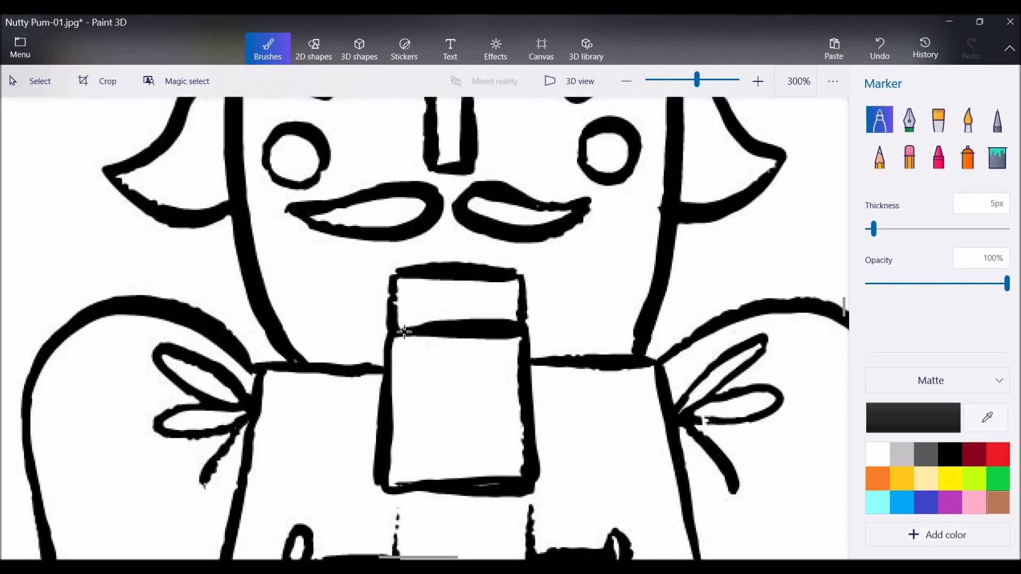
drag(517, 269, 524, 333)
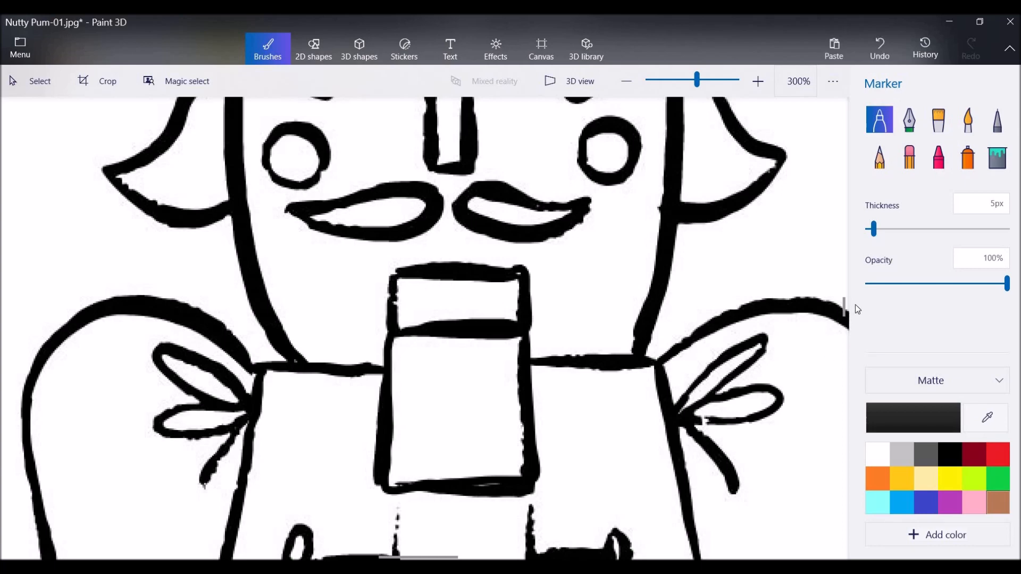
Close the outline gaps around the middle nutcracker's jacket buttons, front strip and right waist with the black 5 px Marker.
scroll(830, 305, down, 5)
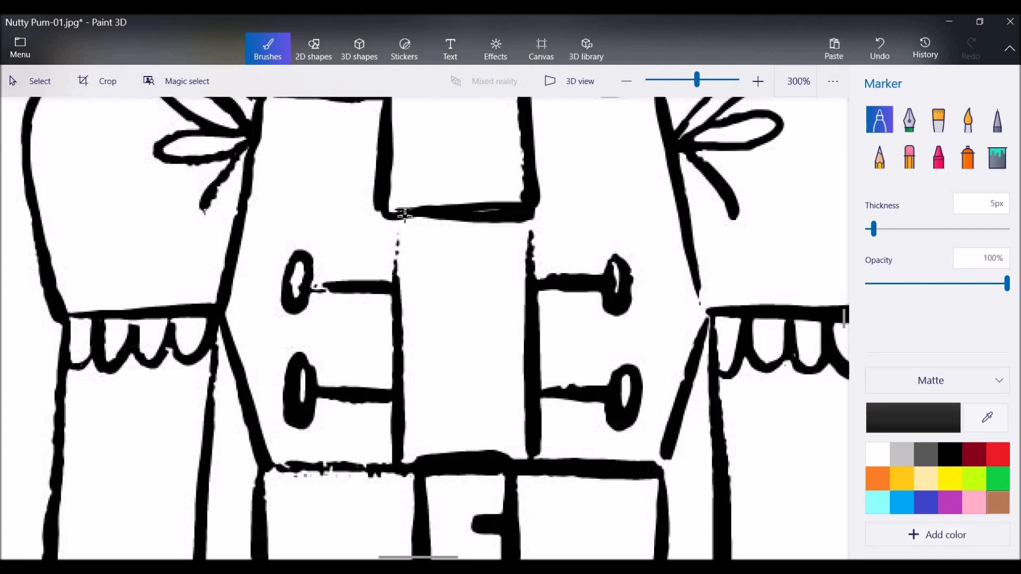
scroll(660, 463, down, 7)
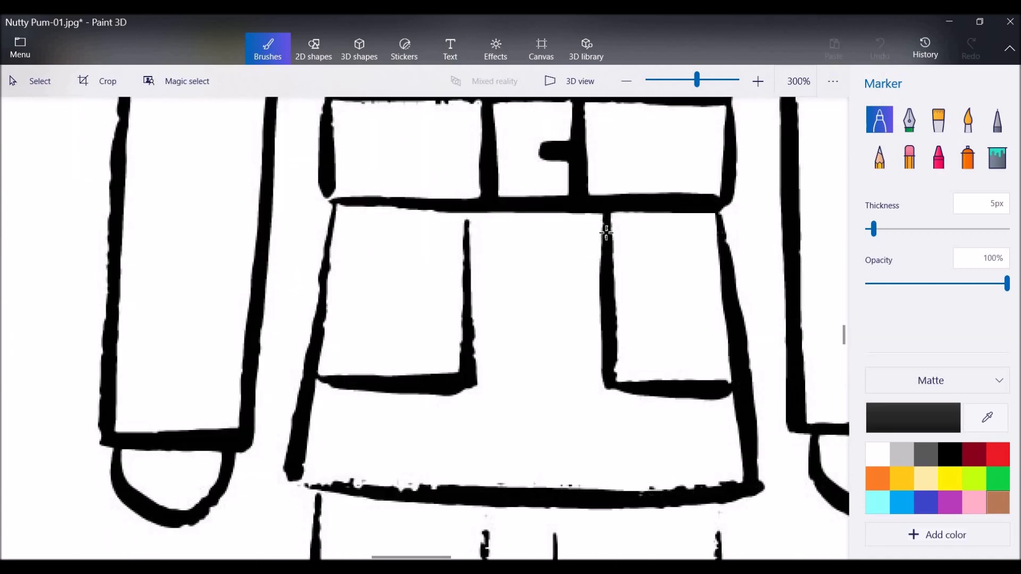
ctrl+scroll(438, 528, up, 2)
scroll(707, 383, down, 5)
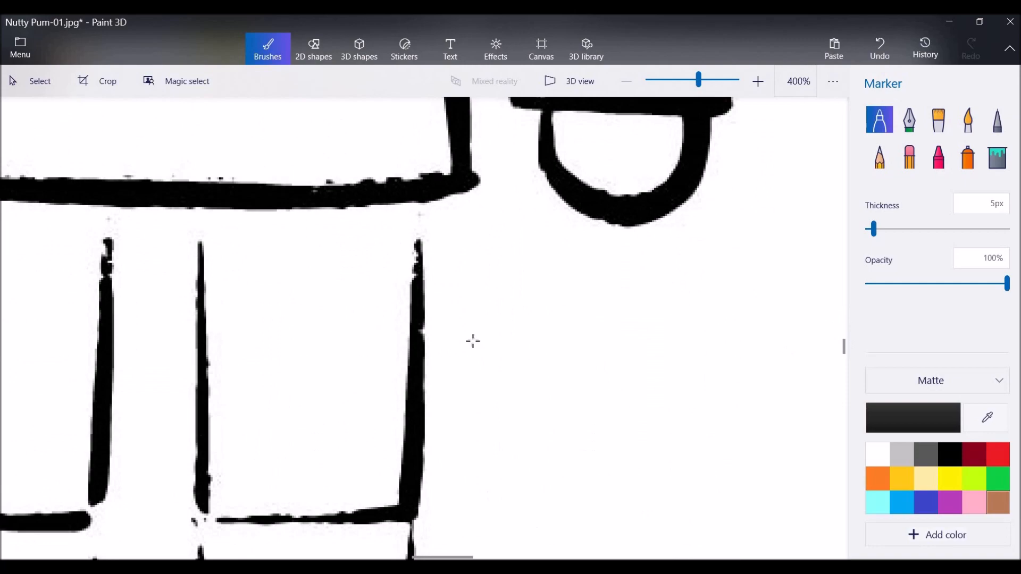
Close the gaps between the middle nutcracker's trouser legs and boots with the black Marker.
scroll(200, 261, right, 5)
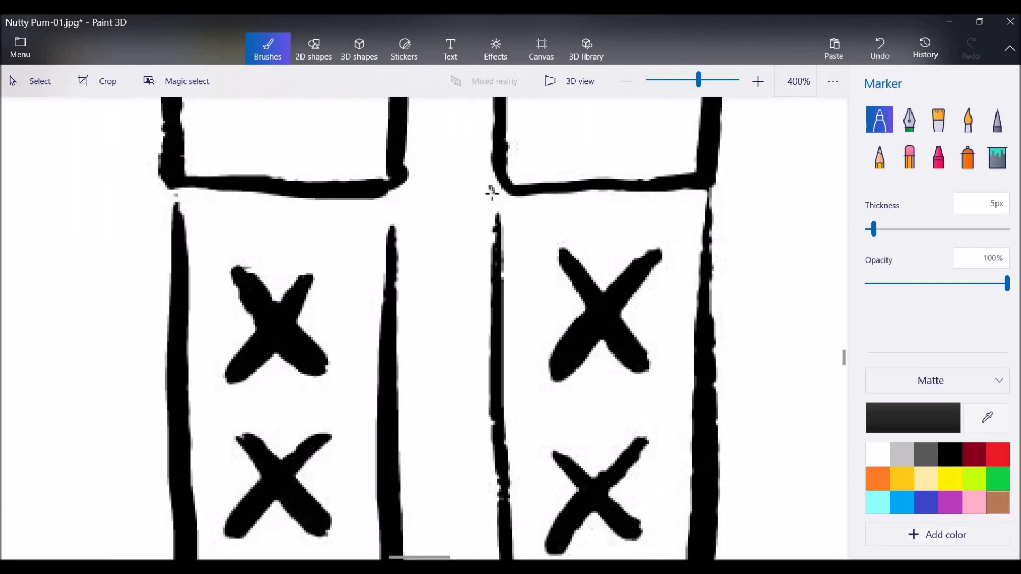
scroll(489, 192, down, 5)
scroll(398, 170, down, 5)
scroll(165, 486, up, 2)
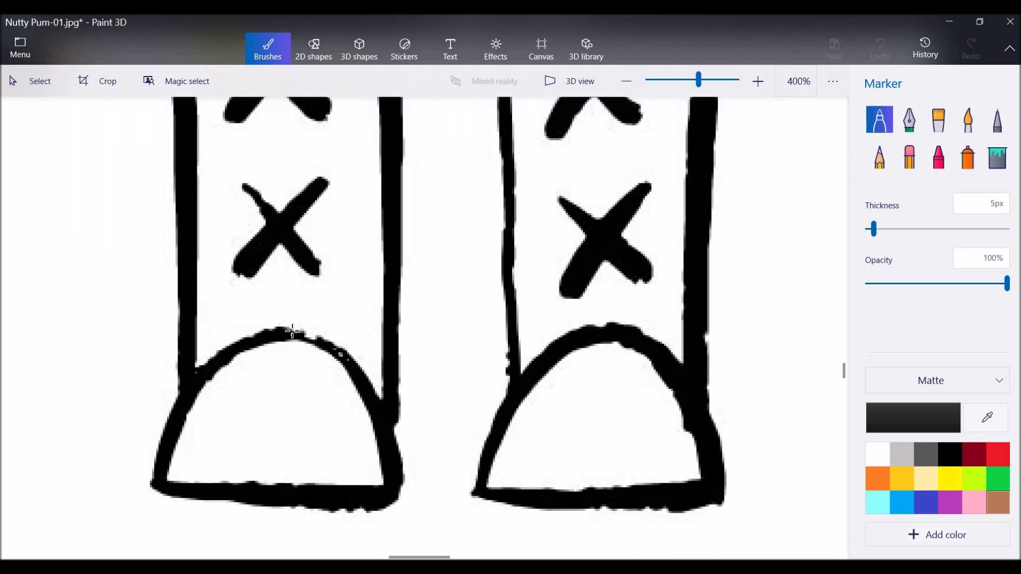
scroll(277, 319, up, 8)
ctrl+scroll(568, 313, down, 3)
scroll(568, 312, down, 5)
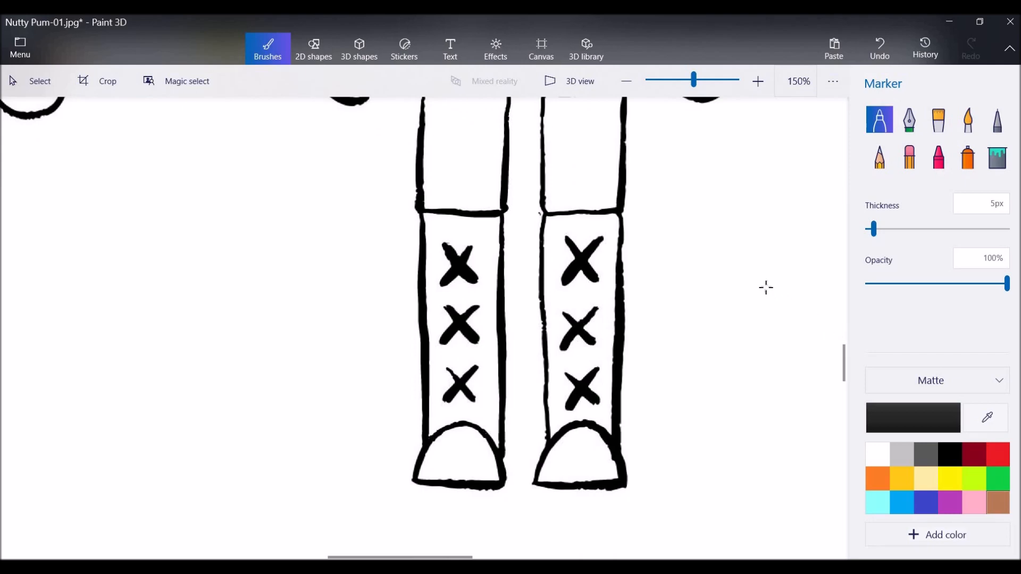
drag(842, 365, 834, 312)
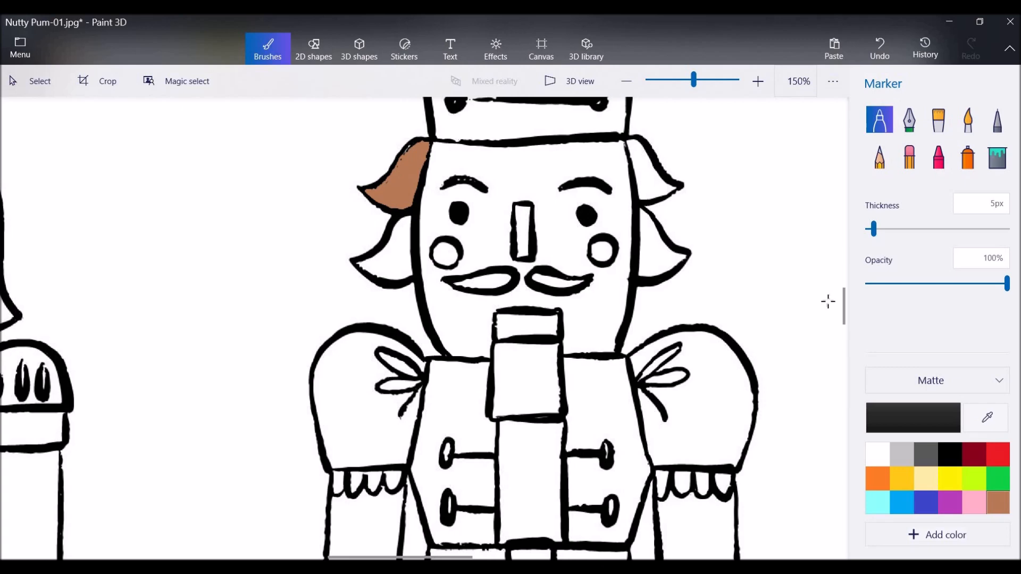
Fill the domed cap inside the right nutcracker's crown with Red at 15% tolerance.
scroll(828, 301, down, 2)
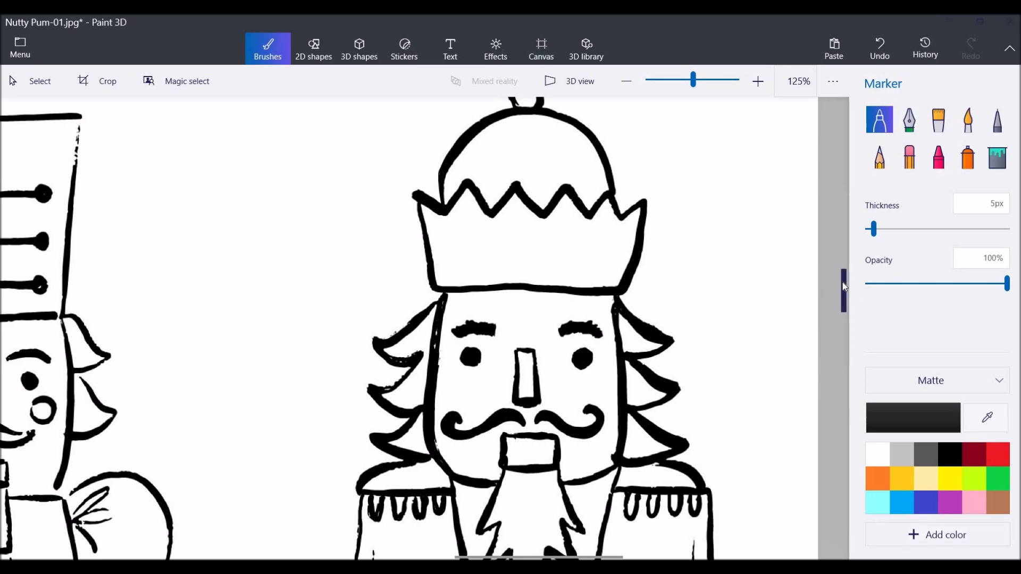
drag(845, 287, 847, 280)
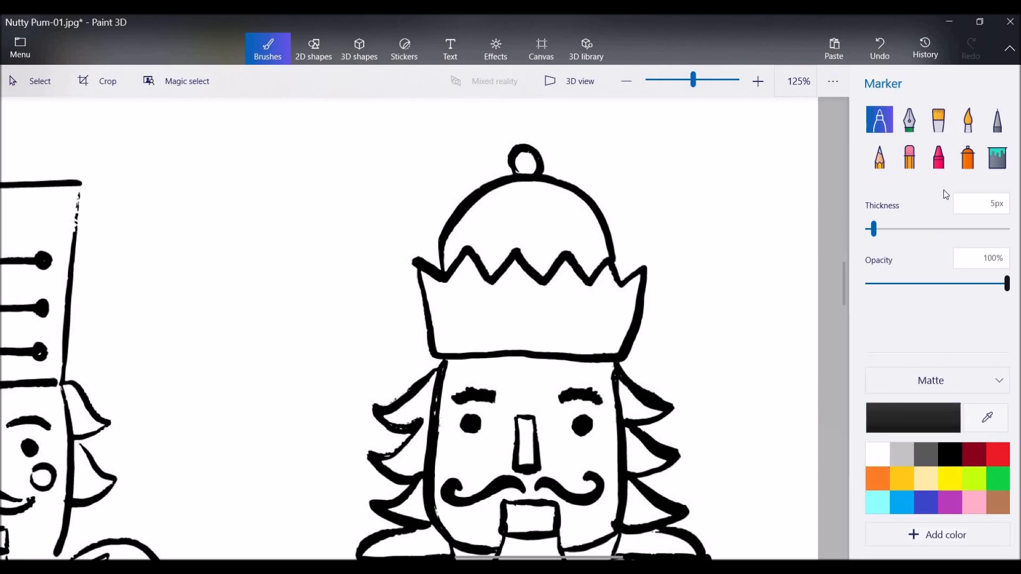
click(999, 159)
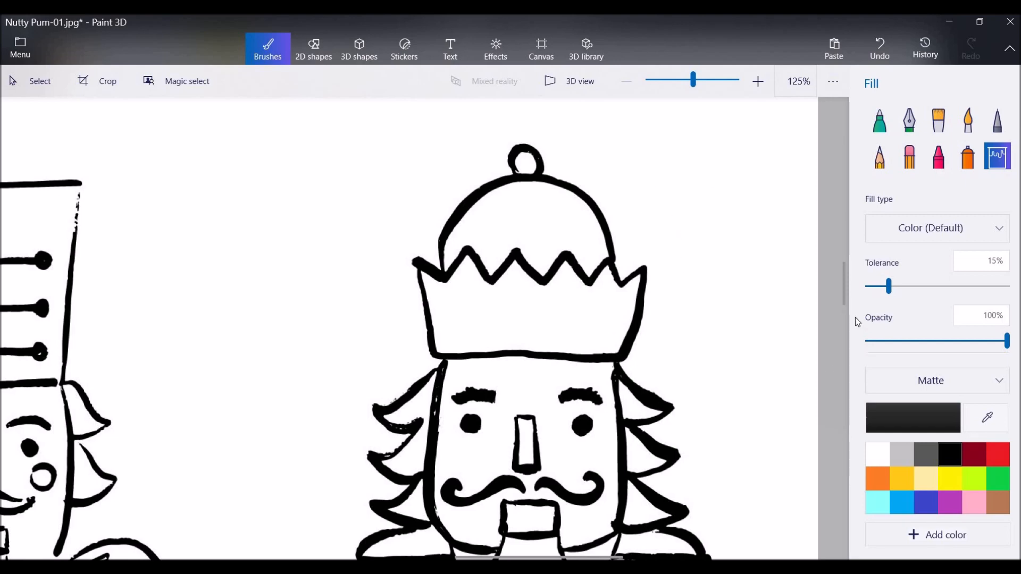
scroll(844, 286, down, 1)
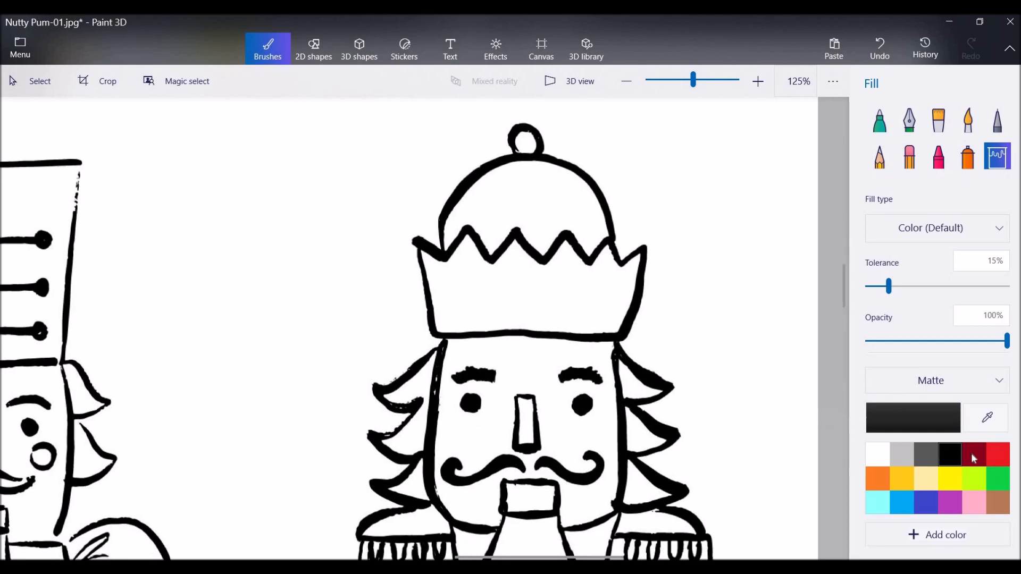
click(1000, 456)
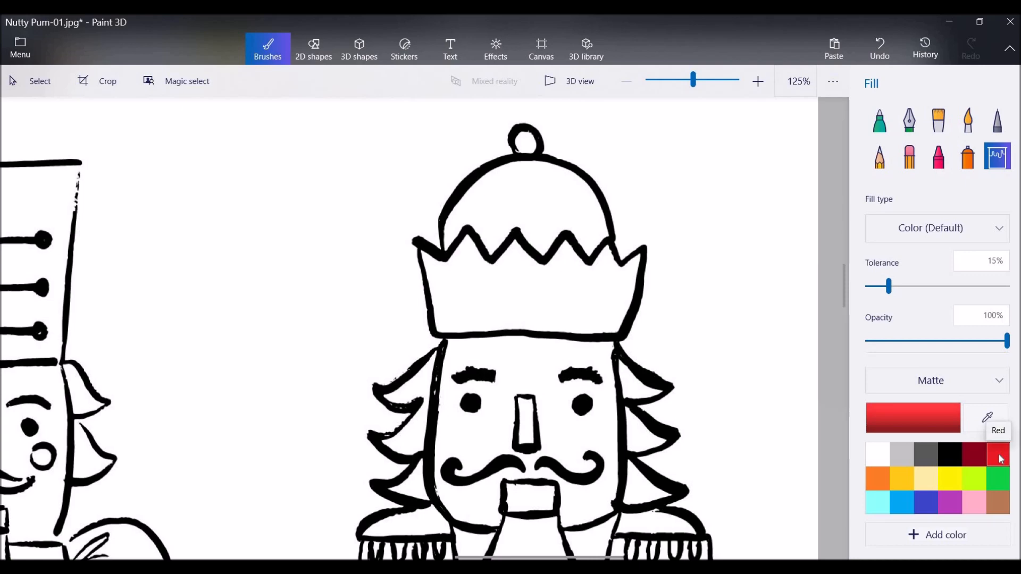
click(527, 200)
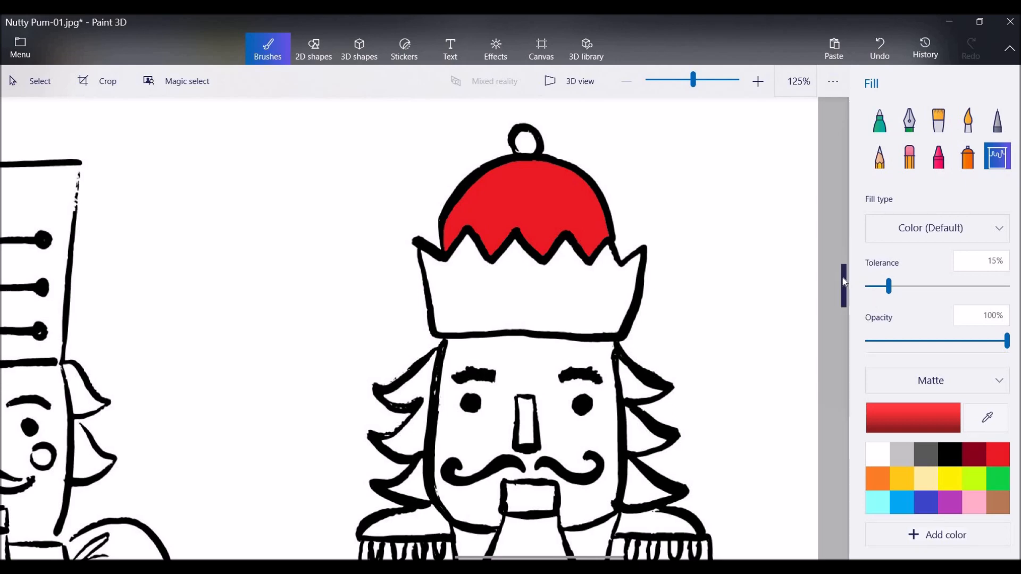
Fill both sleeves with their jacket fronts and both side skirt panels of the right nutcracker's coat with Red.
scroll(841, 304, down, 2)
scroll(841, 312, down, 5)
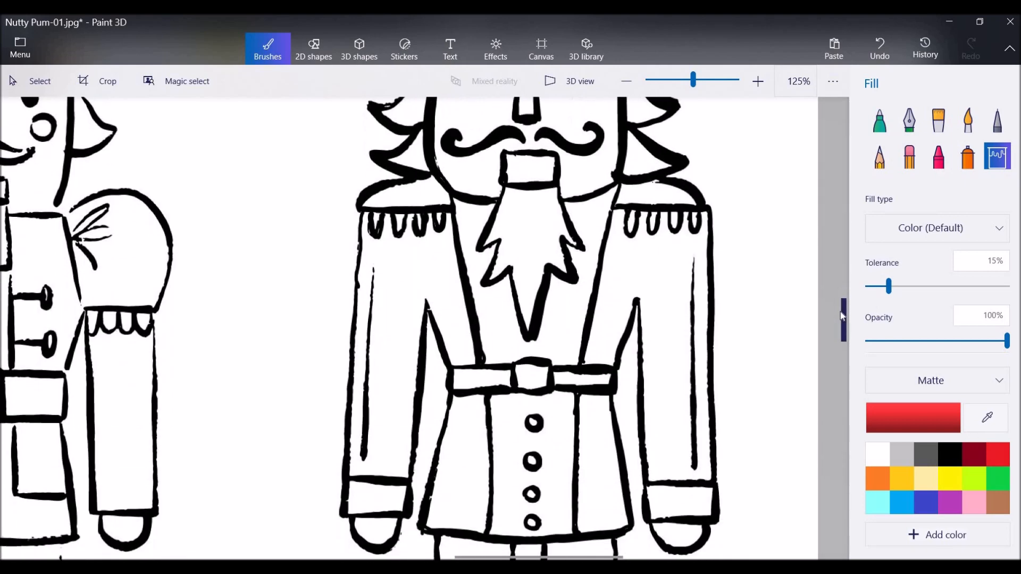
click(653, 276)
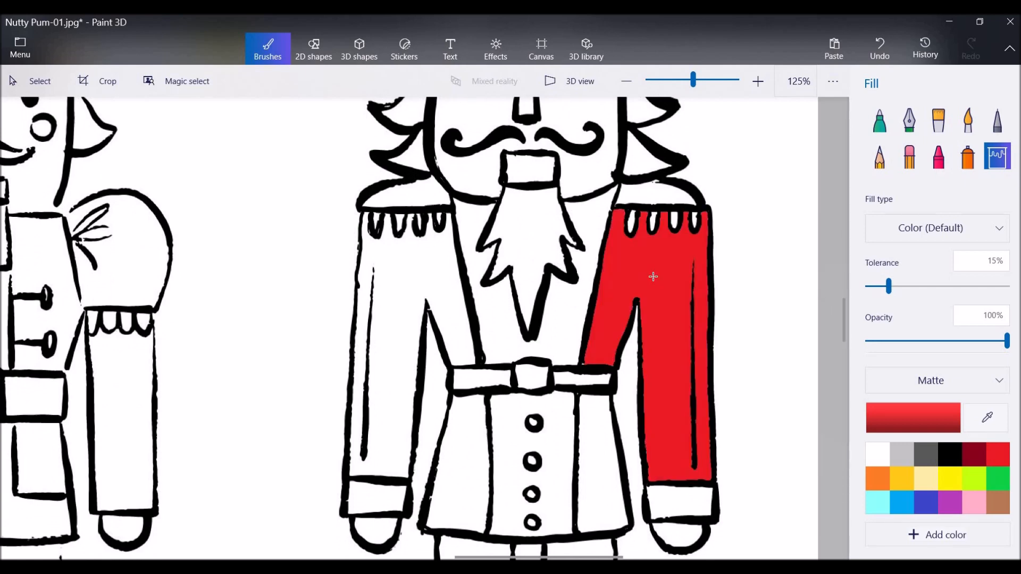
click(398, 324)
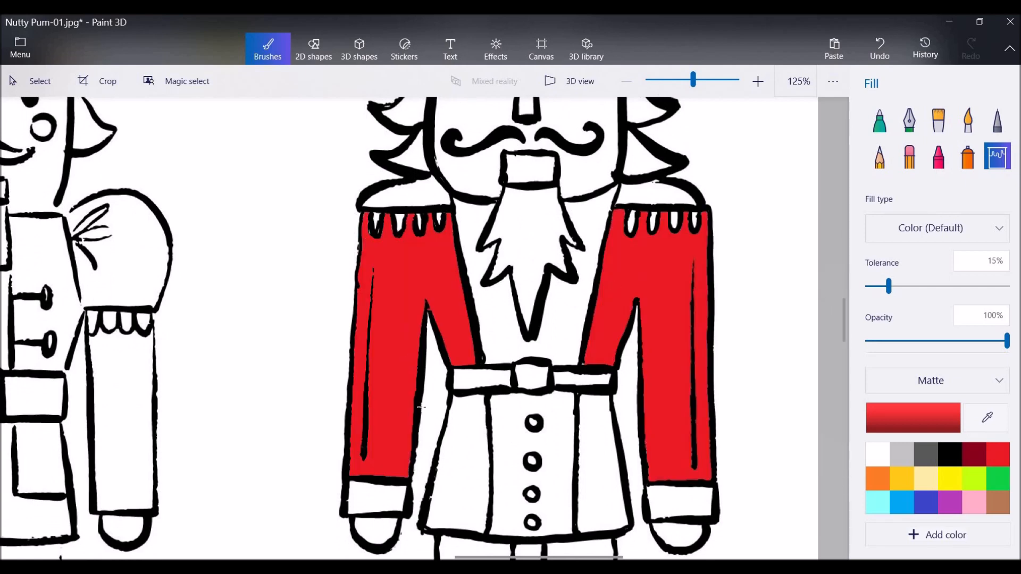
click(455, 482)
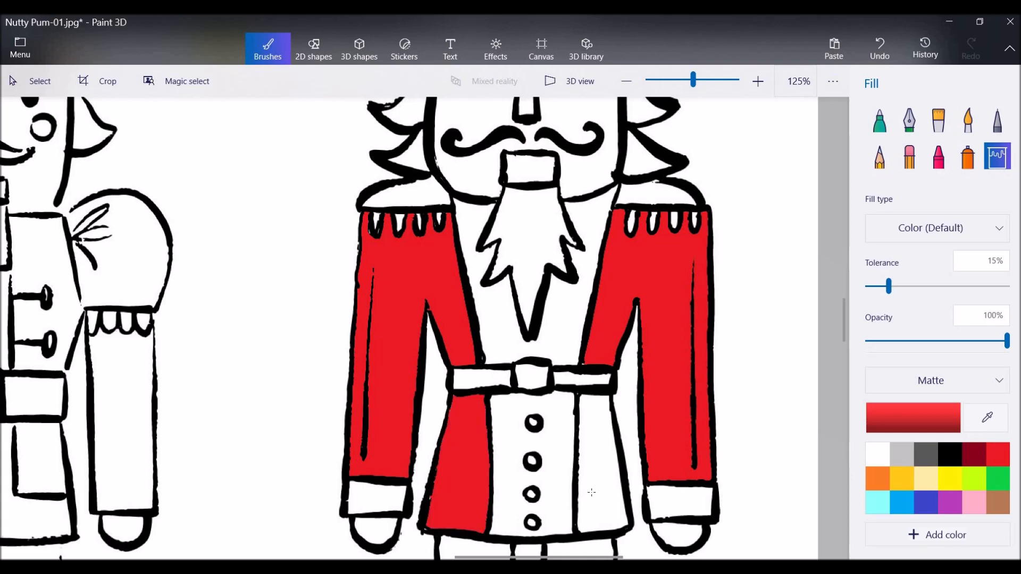
click(591, 491)
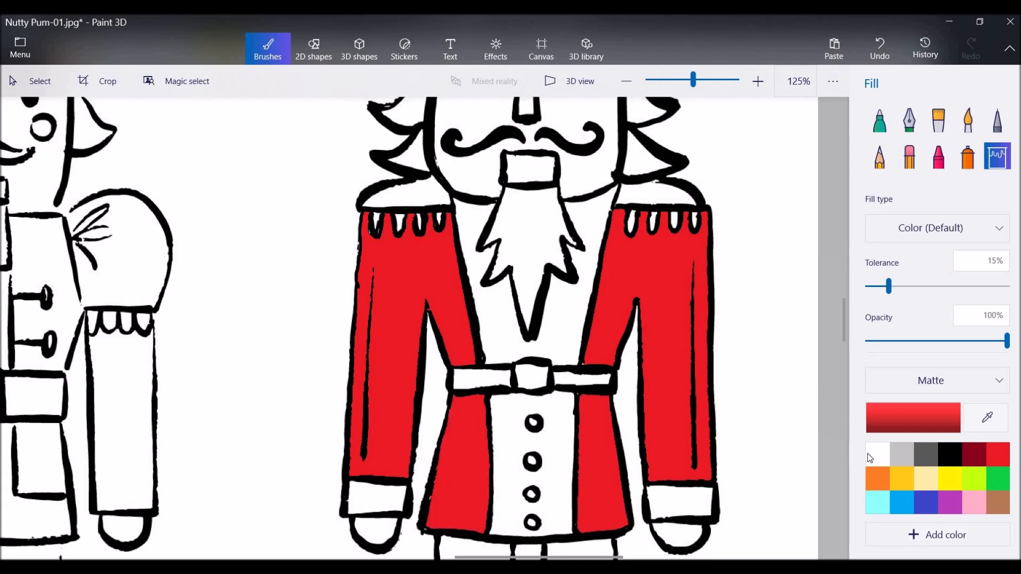
Fill both shoulder epaulettes of the right nutcracker with Gold.
click(903, 481)
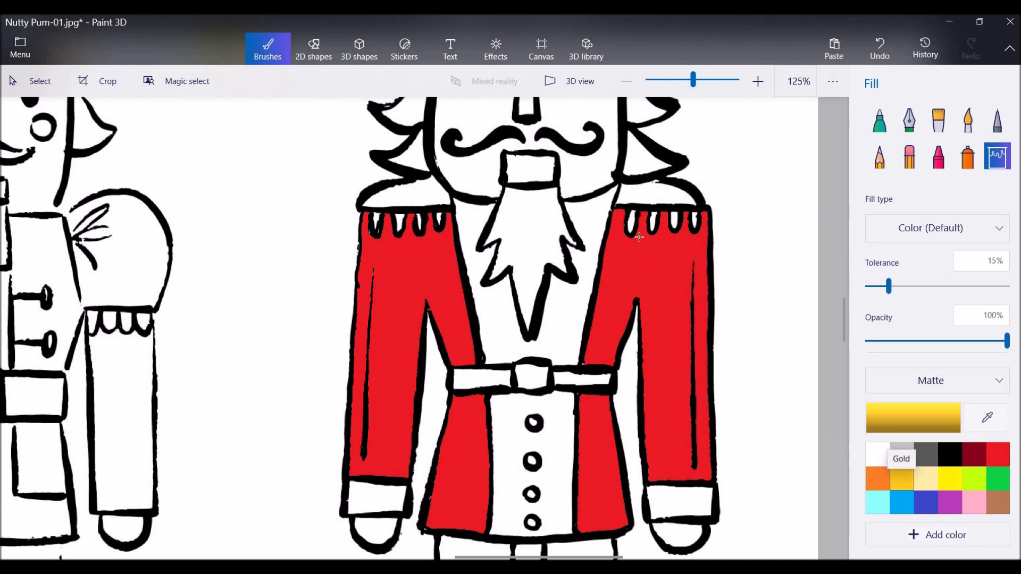
click(644, 197)
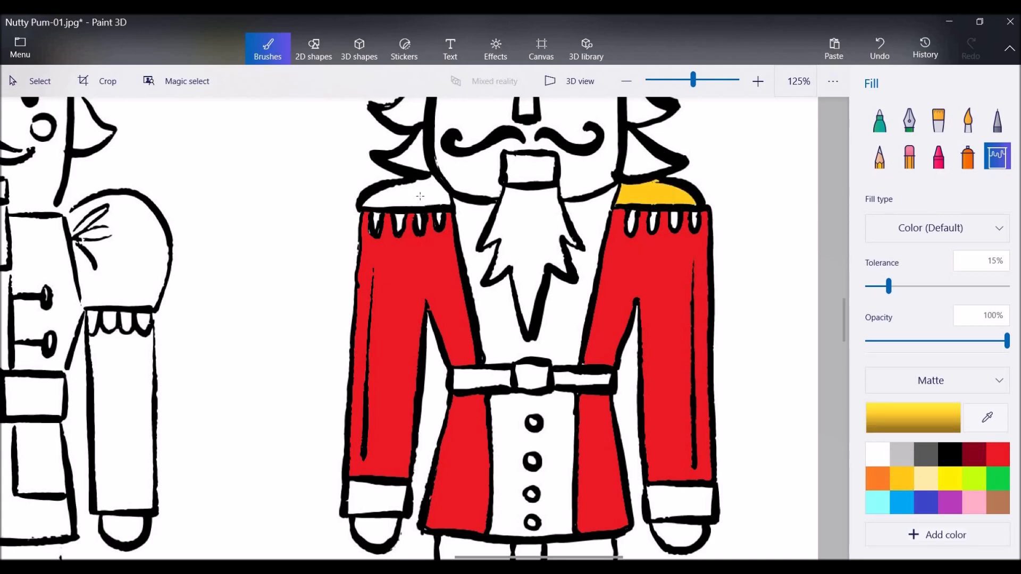
click(420, 196)
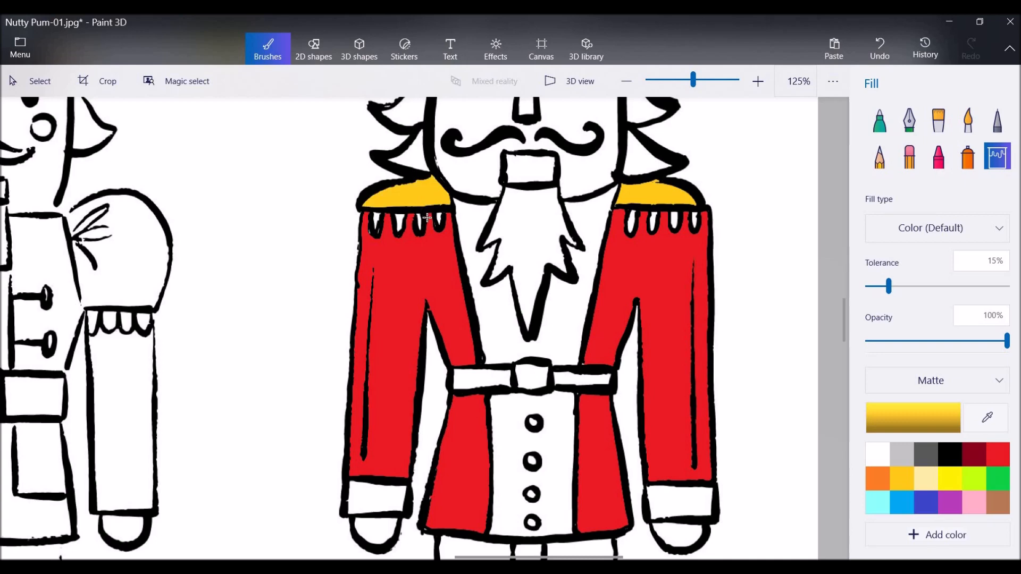
Fill the fringe loops under both epaulettes with Gold, undoing the fill that recolors the black outlines.
click(389, 217)
click(404, 224)
click(376, 234)
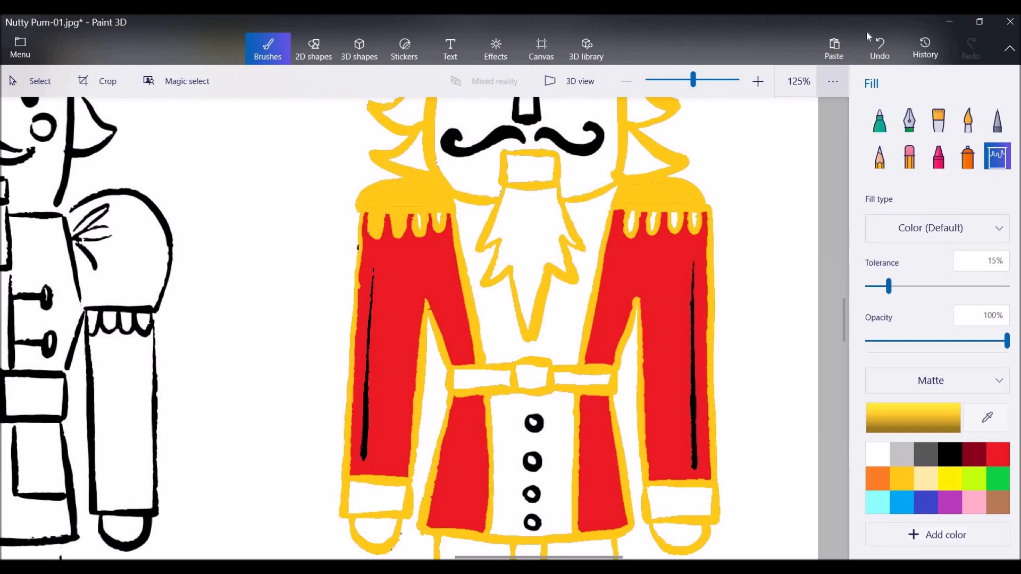
click(880, 49)
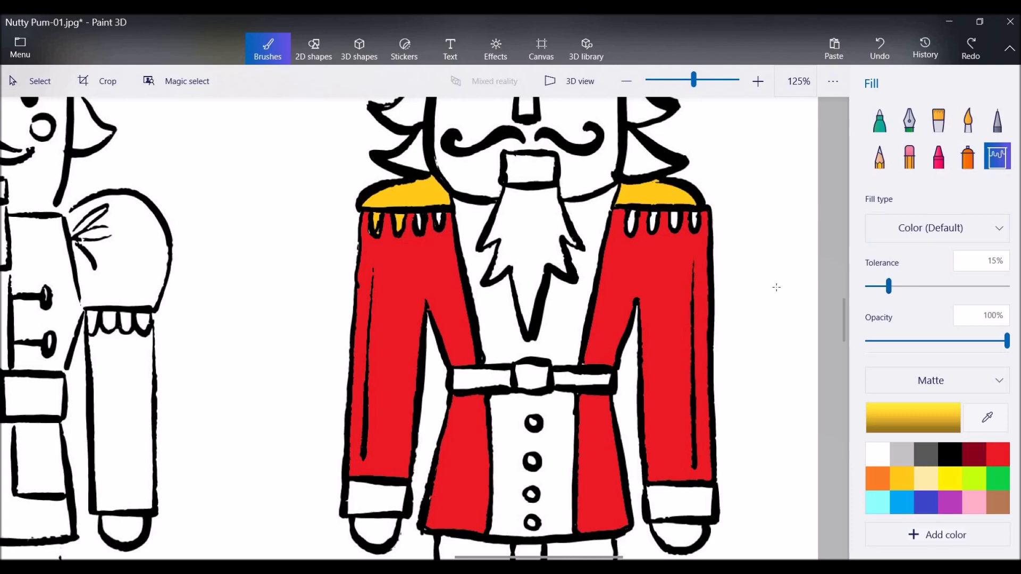
scroll(775, 288, up, 3)
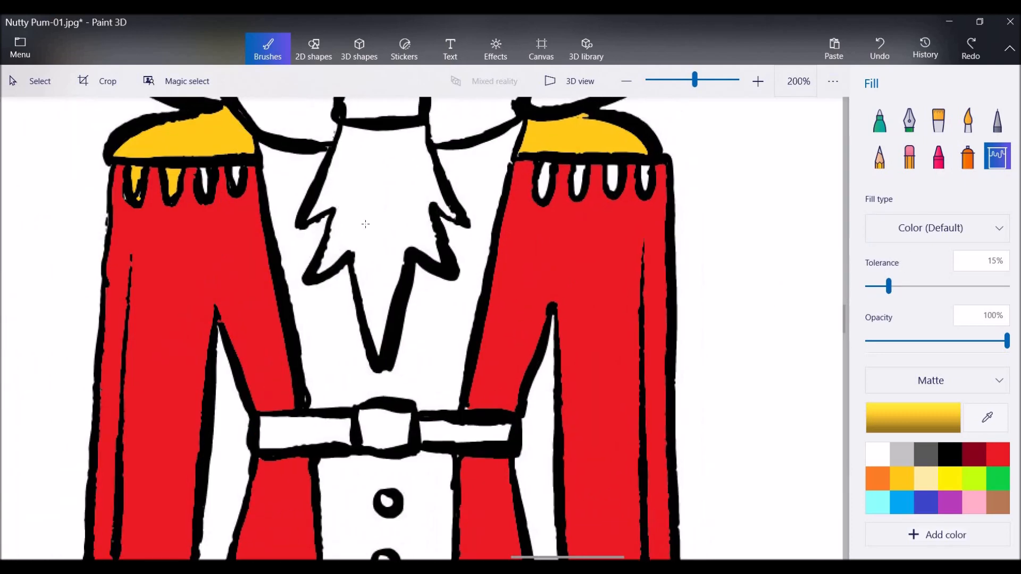
click(205, 180)
click(237, 176)
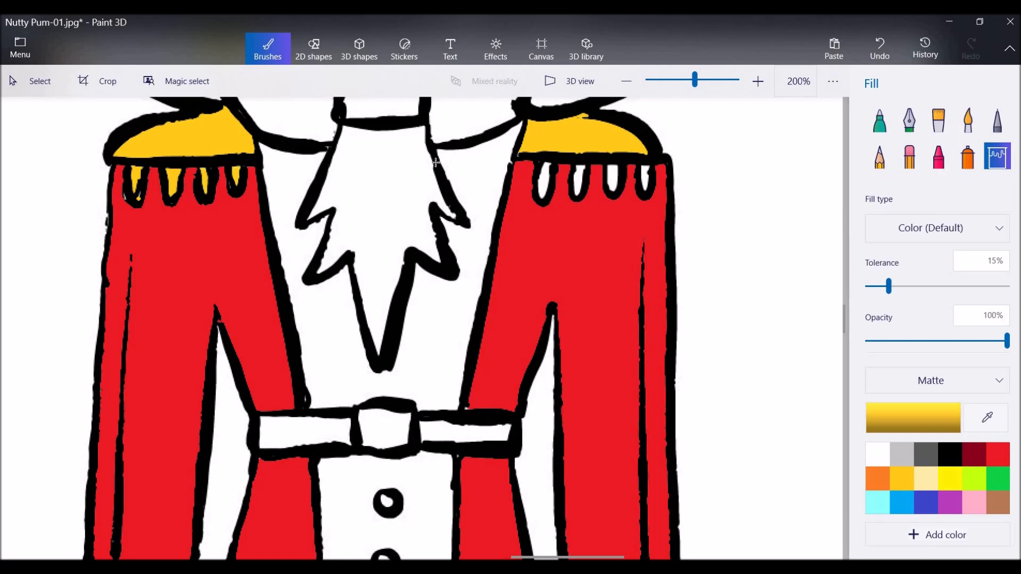
click(553, 183)
click(583, 180)
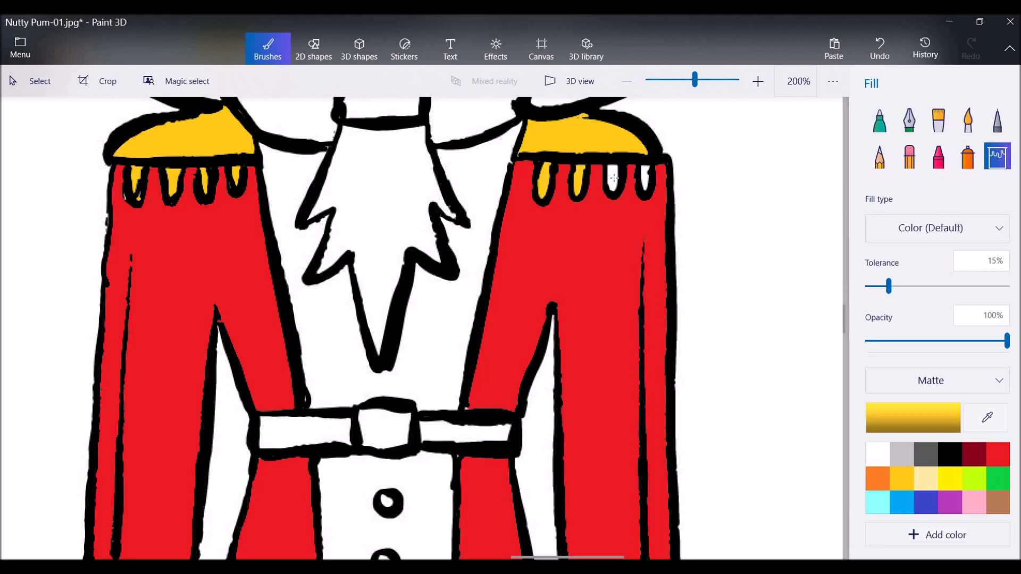
click(645, 180)
Fill the ball on top of the crown and the zigzag crown band with Gold.
drag(844, 331, 836, 280)
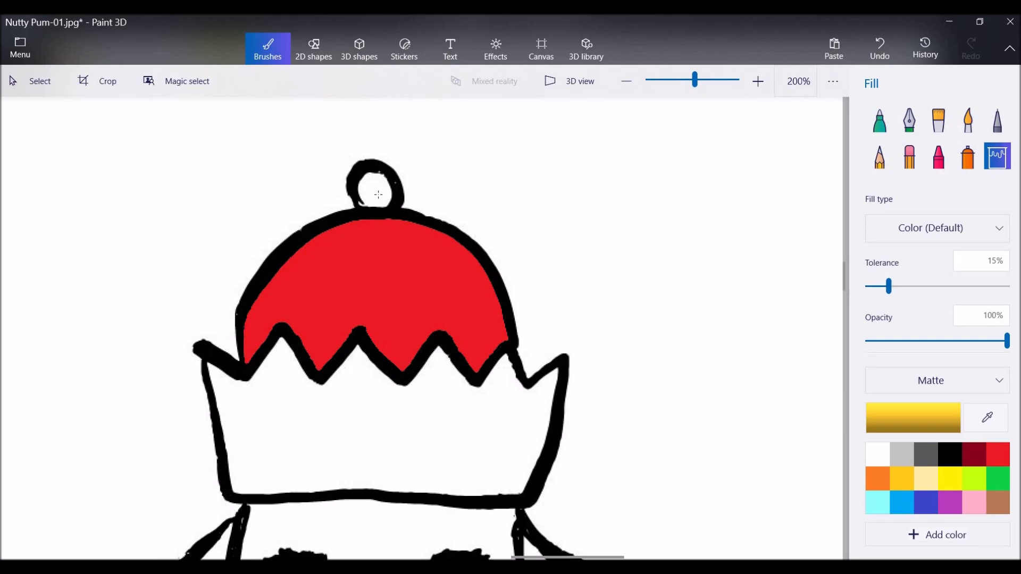
click(378, 195)
click(317, 449)
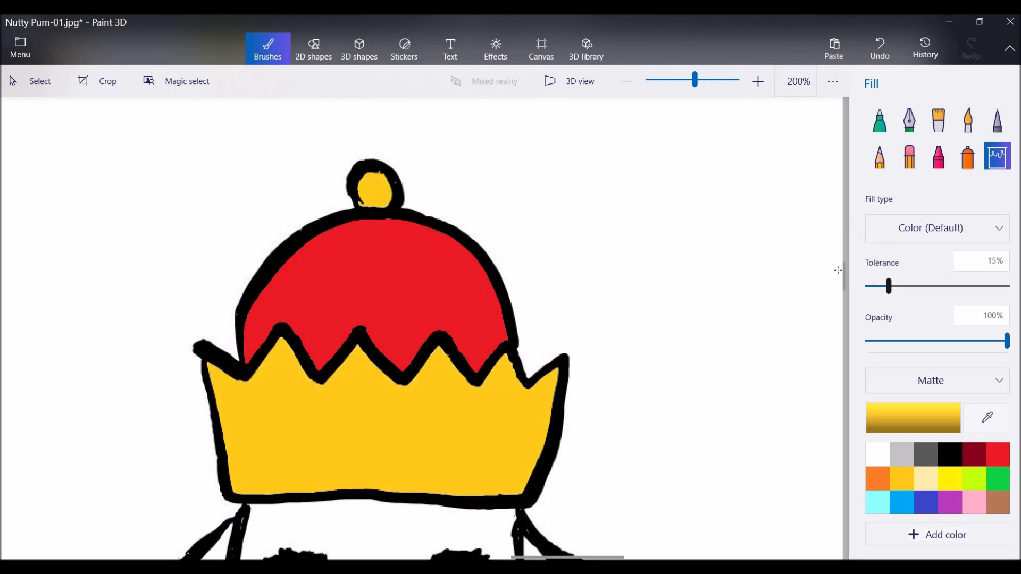
Fill the centers of the four coat buttons below the belt with Gold.
drag(845, 274, 848, 334)
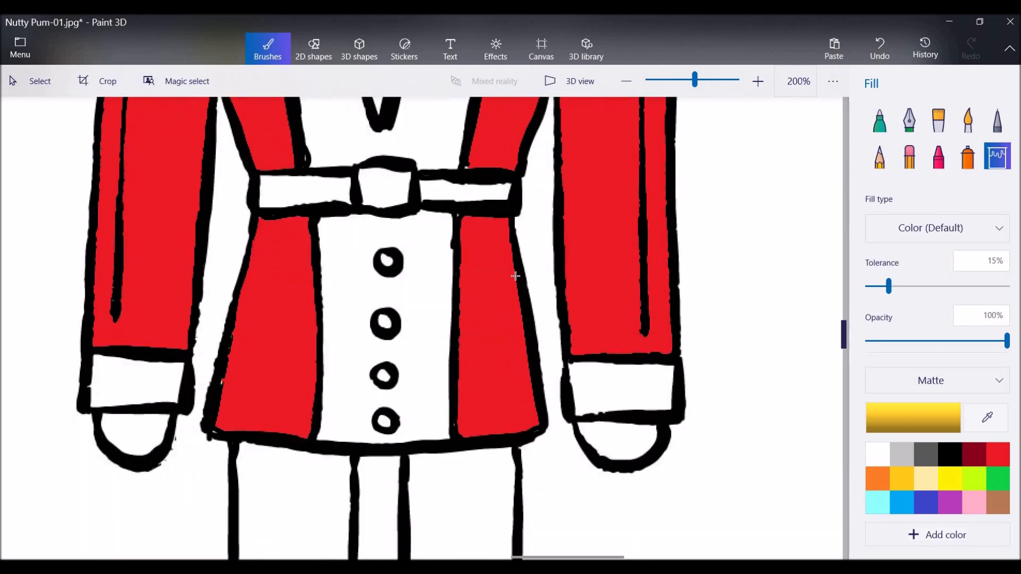
click(388, 261)
click(385, 322)
click(382, 375)
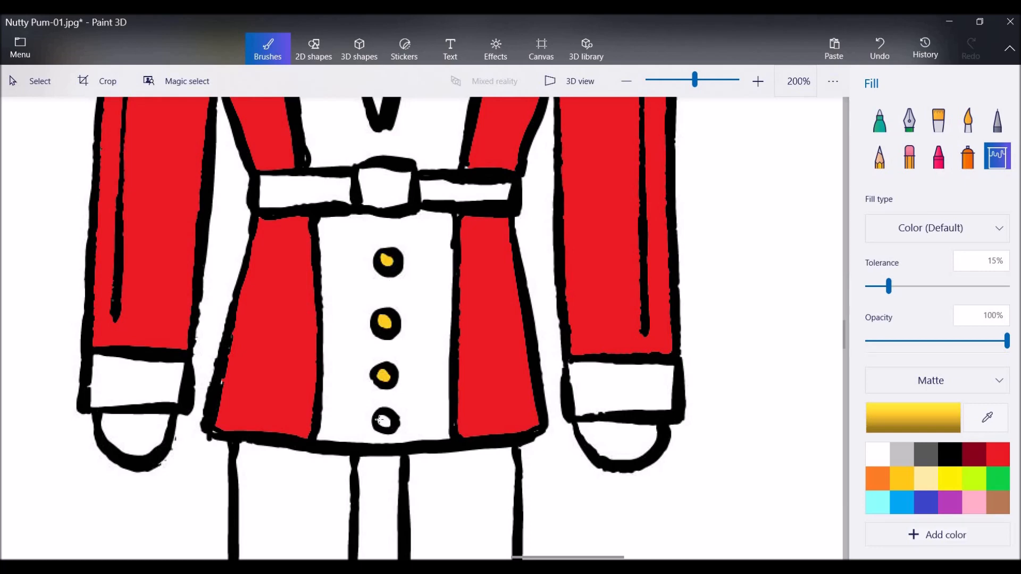
click(381, 422)
Try filling the black rings of the four coat buttons with Gold.
click(386, 270)
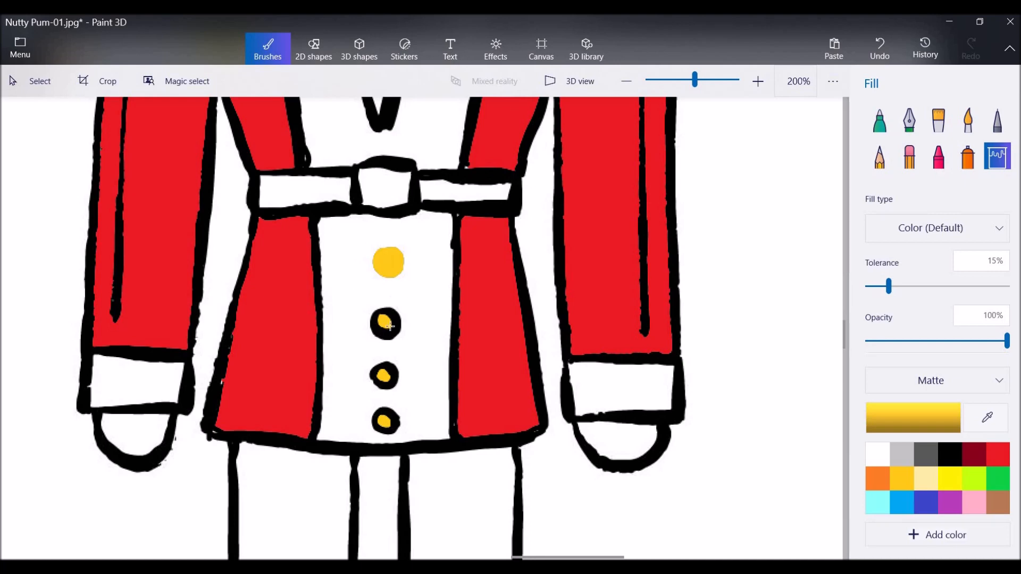
click(392, 330)
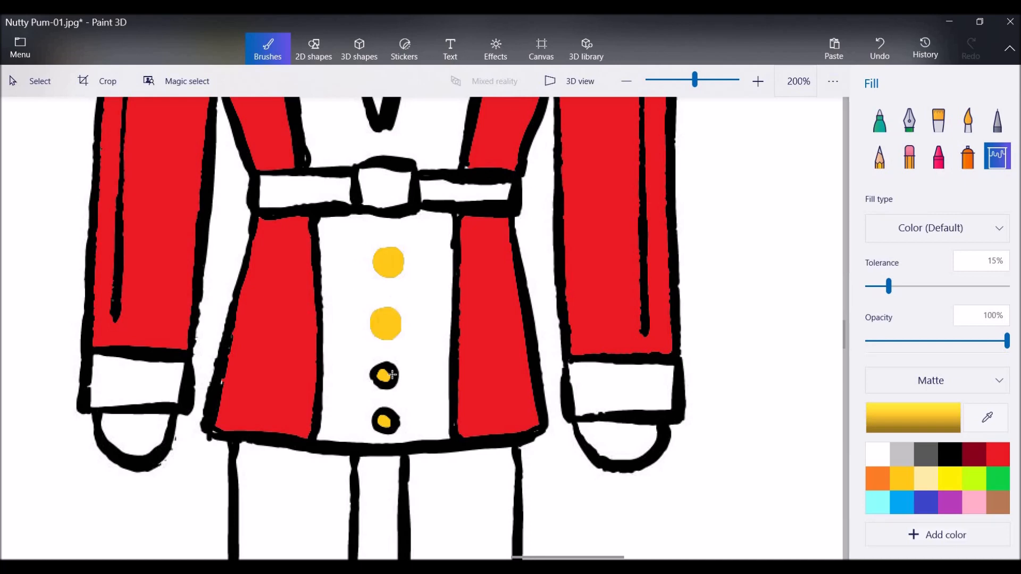
click(392, 376)
click(388, 416)
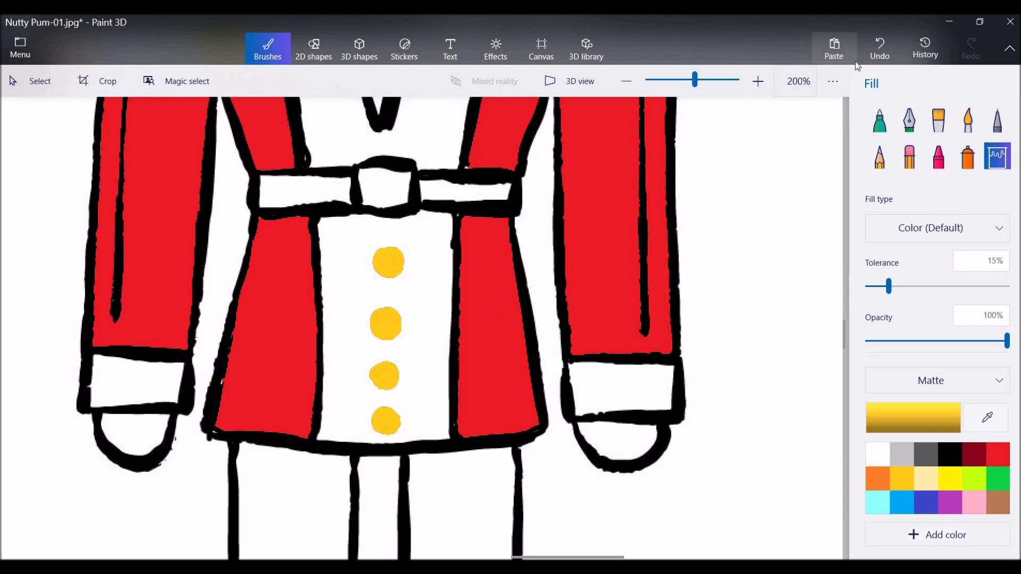
Undo the four Gold fills on the coat buttons' black rings.
click(880, 51)
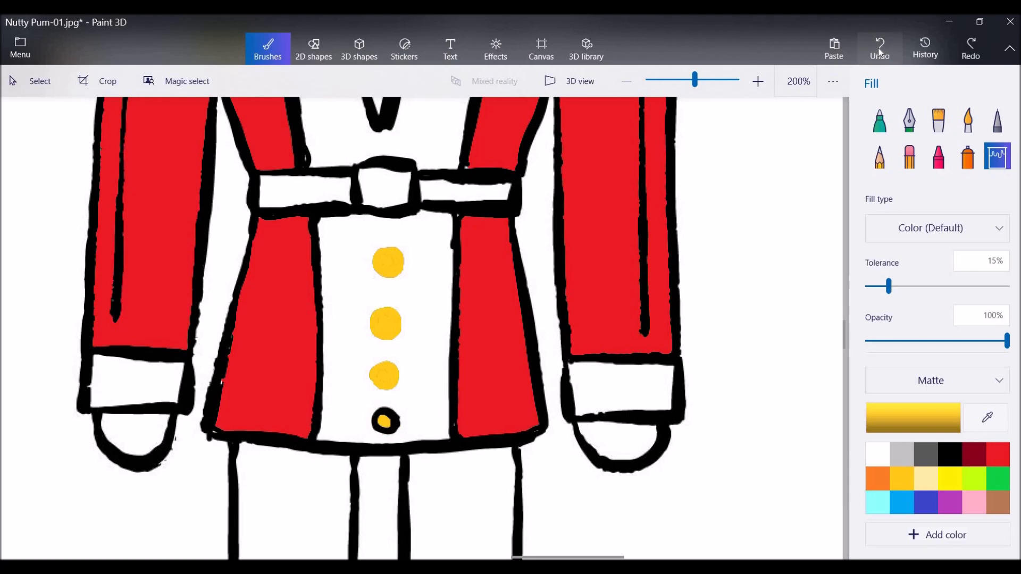
click(878, 48)
click(879, 47)
click(879, 48)
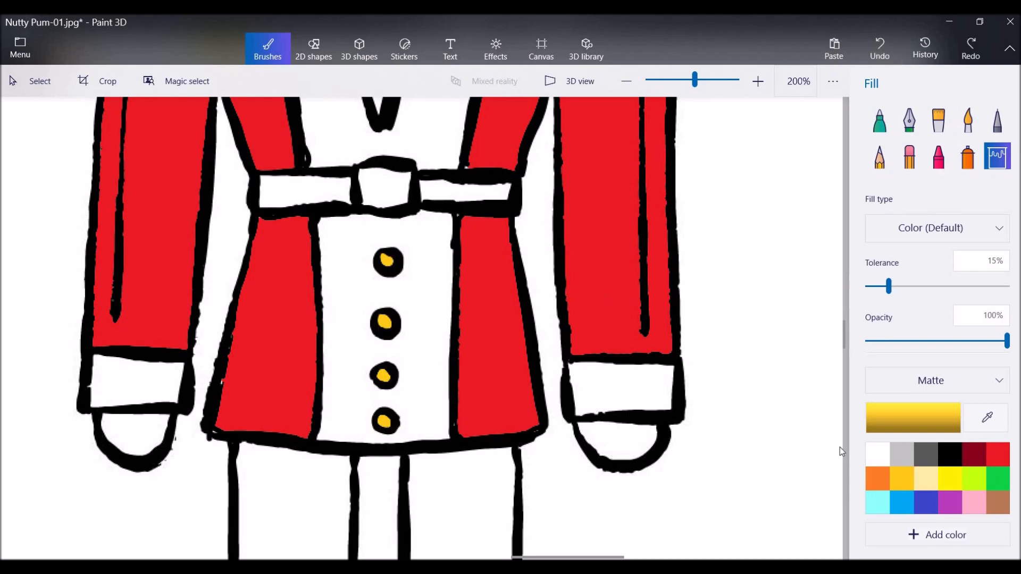
Fill the white areas of the belt on both sides of the buckle with Black.
click(950, 456)
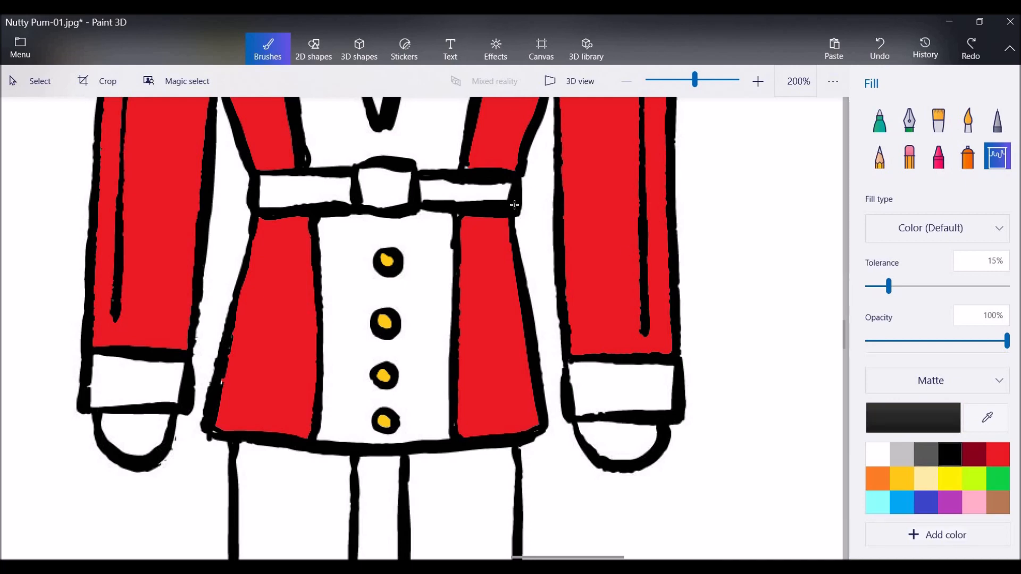
click(461, 192)
click(303, 192)
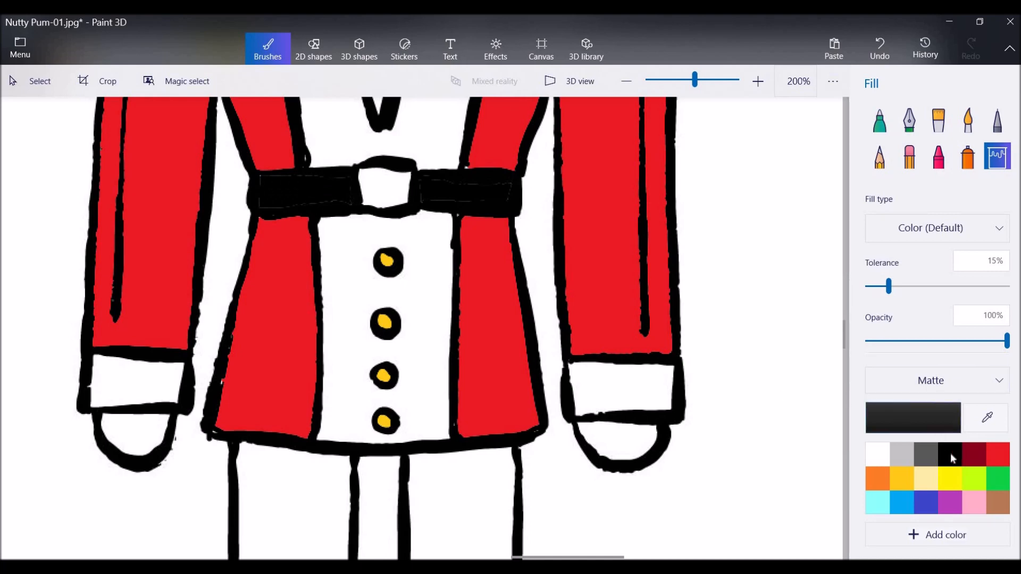
click(299, 193)
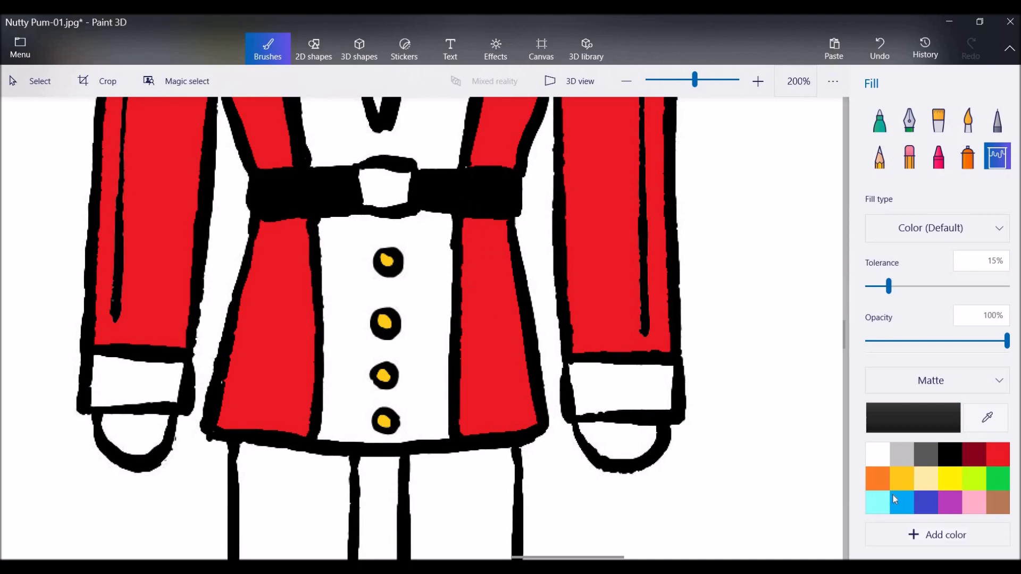
Fill the belt buckle and both sleeve cuffs with Gold.
click(903, 482)
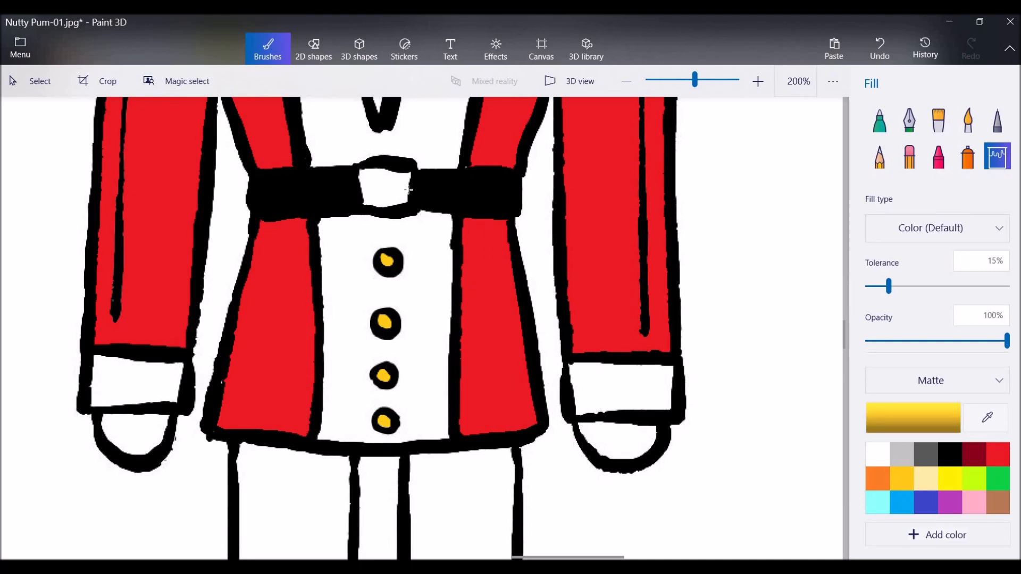
click(381, 191)
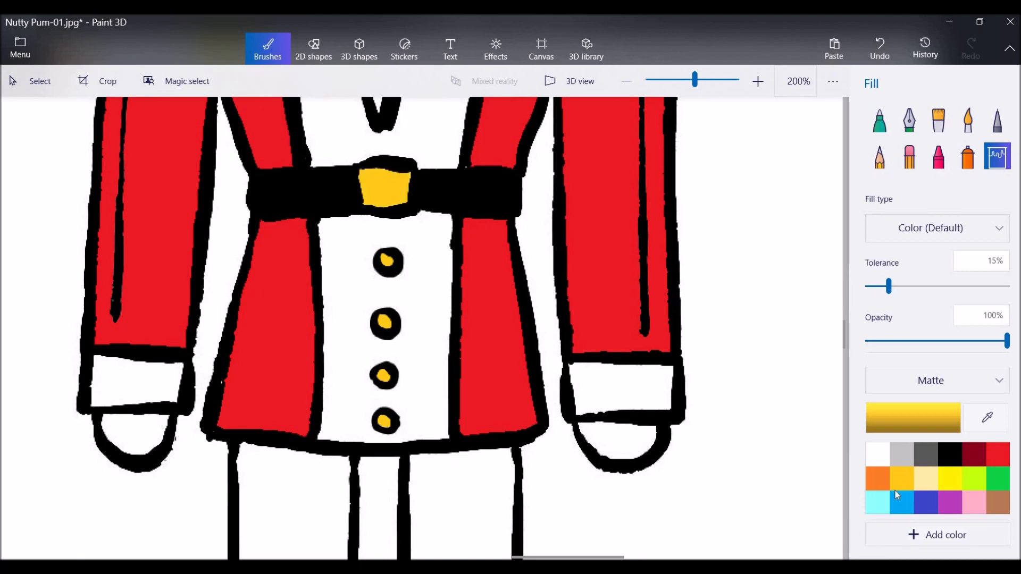
mouse_move(840, 314)
mouse_down()
mouse_move(840, 298)
mouse_move(841, 320)
mouse_up()
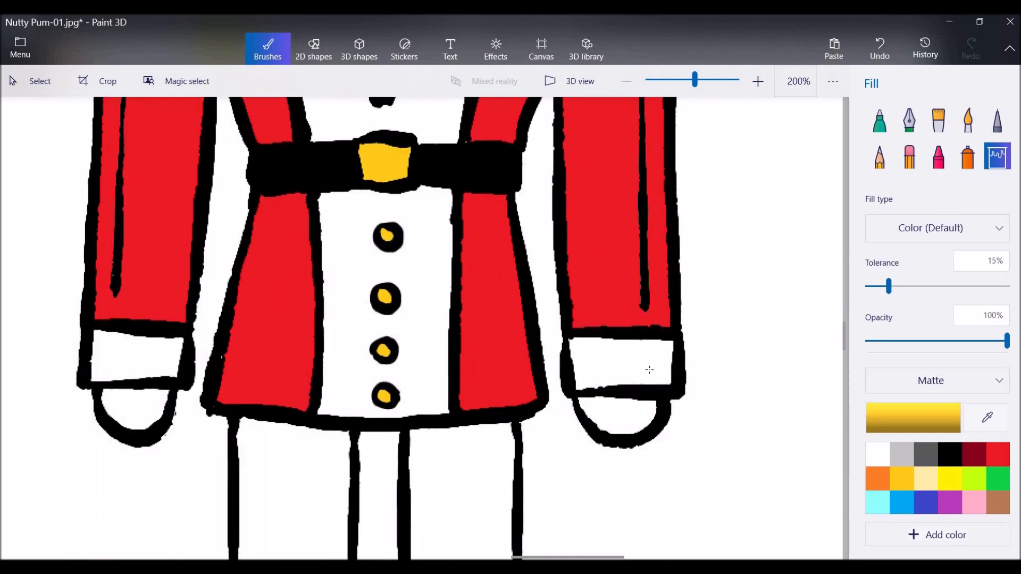
click(635, 365)
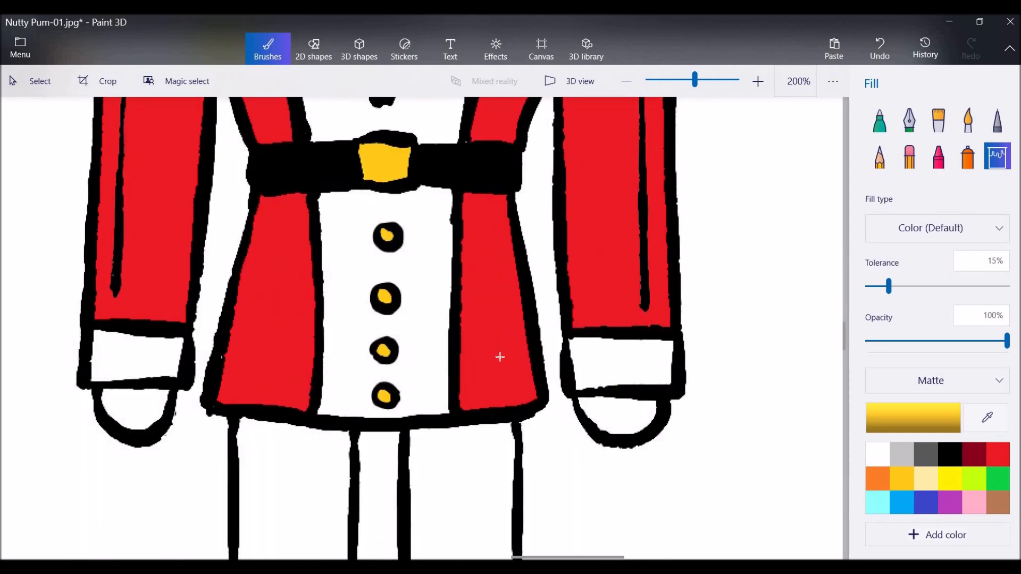
click(140, 353)
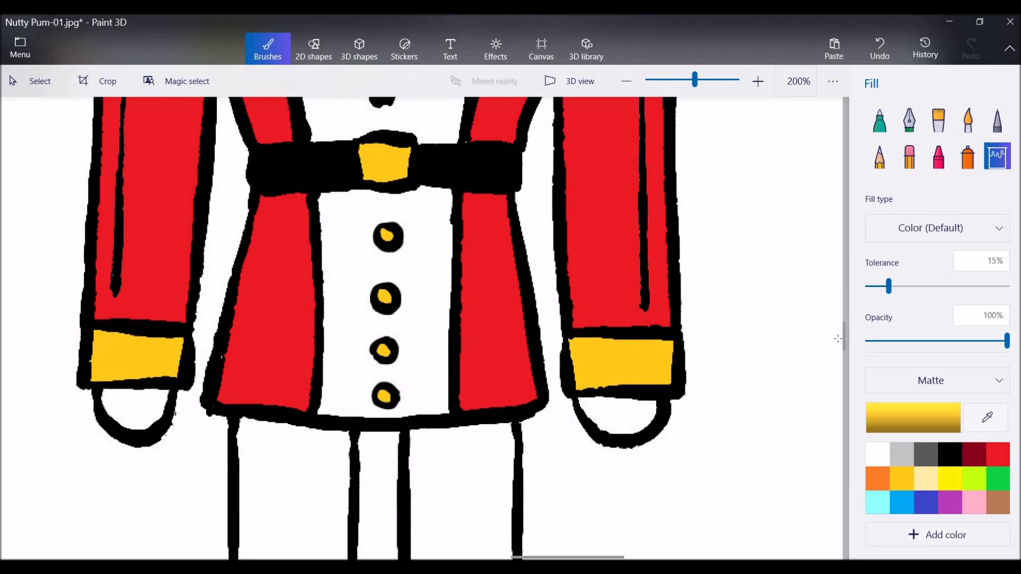
Fill both trouser legs and the lace bows on both boots with Gold.
scroll(846, 359, down, 5)
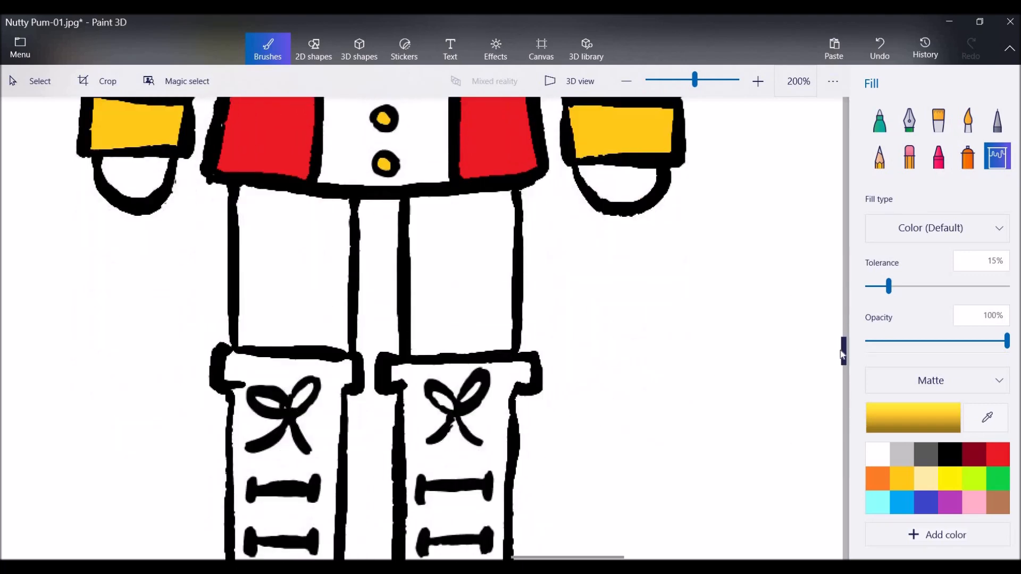
click(322, 249)
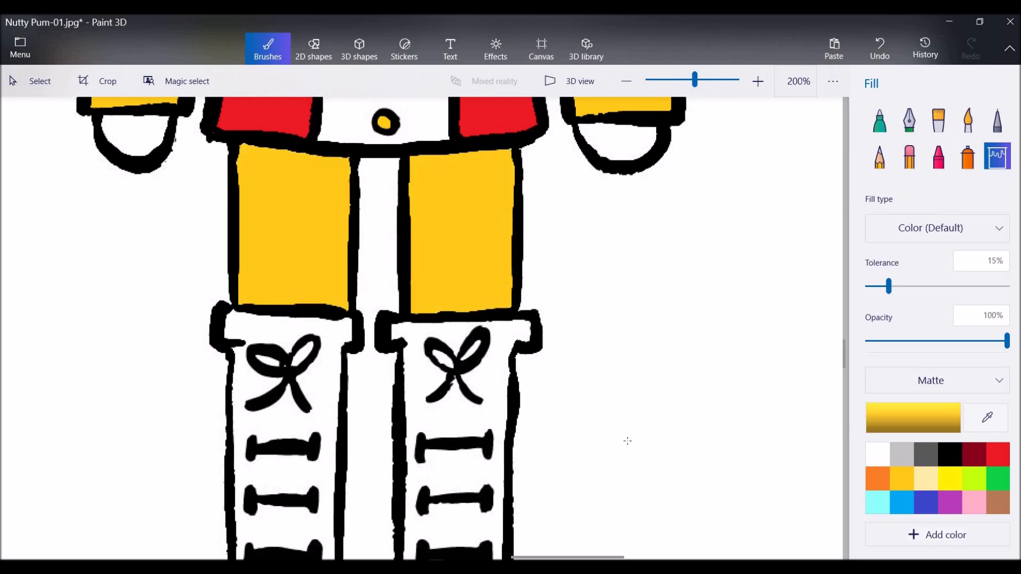
click(446, 363)
click(470, 353)
click(457, 366)
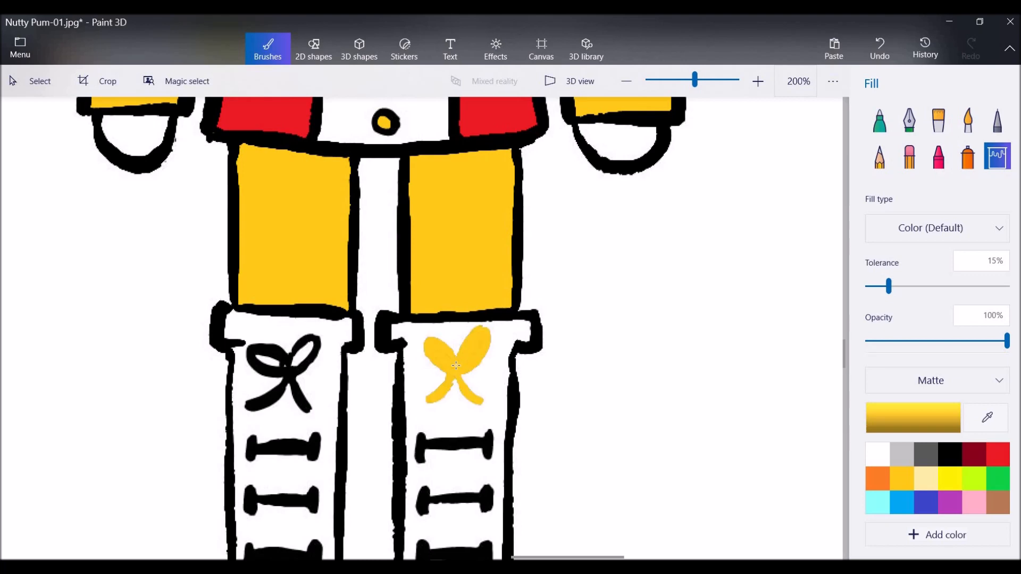
click(296, 357)
click(268, 362)
click(286, 373)
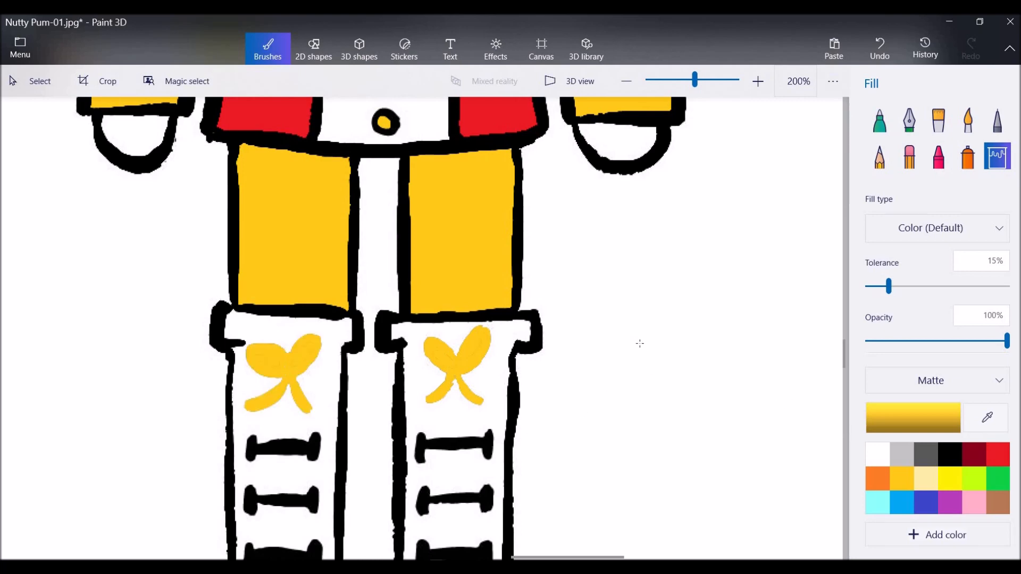
click(535, 342)
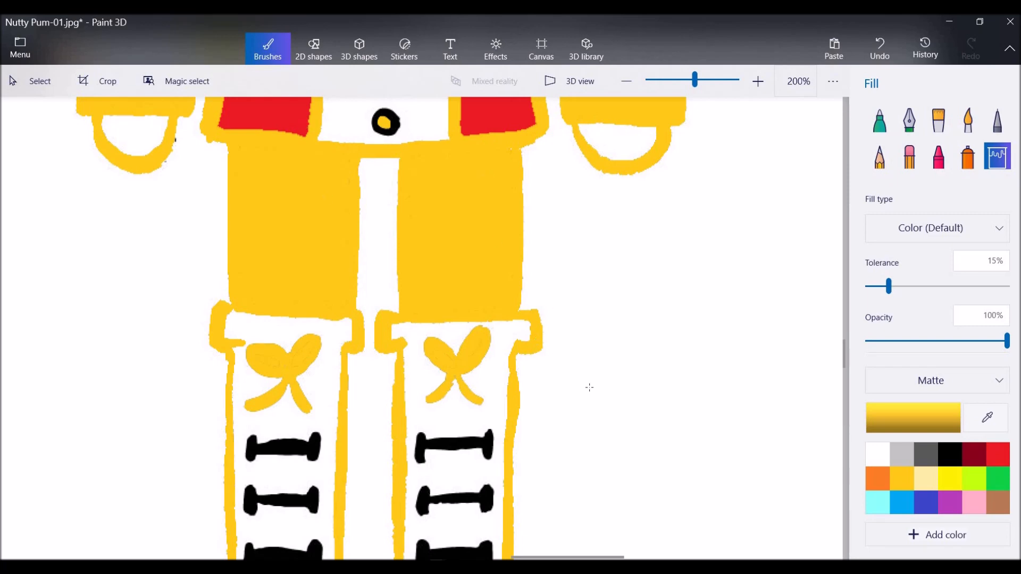
key(ctrl+minus)
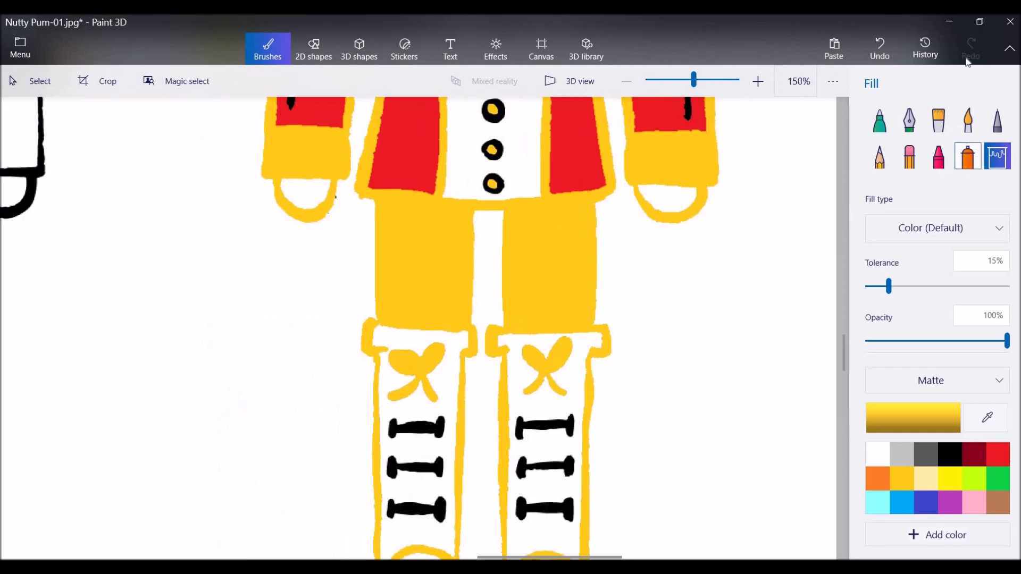
click(880, 47)
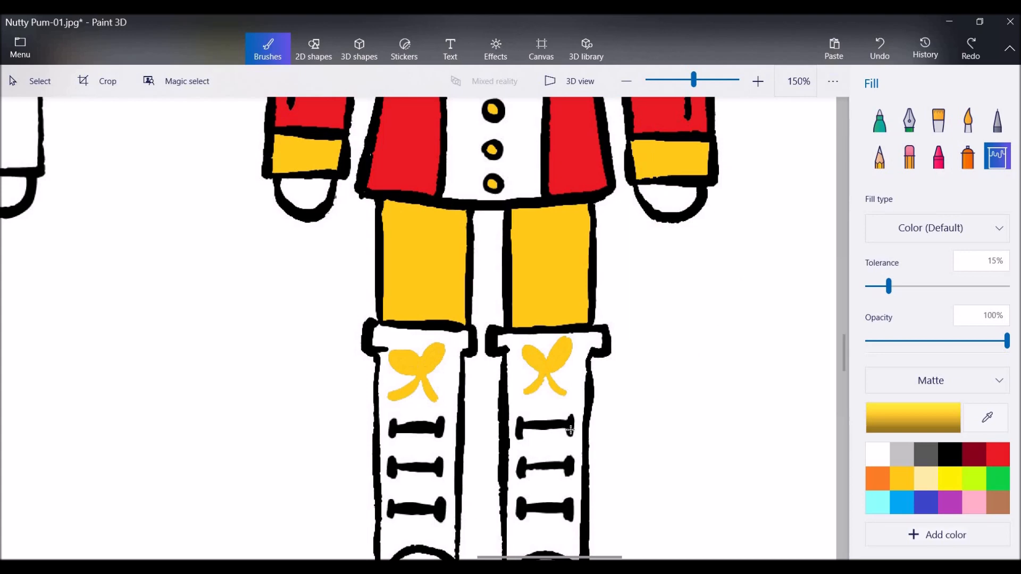
Fill the three horizontal lace bars on each boot with Gold.
click(537, 432)
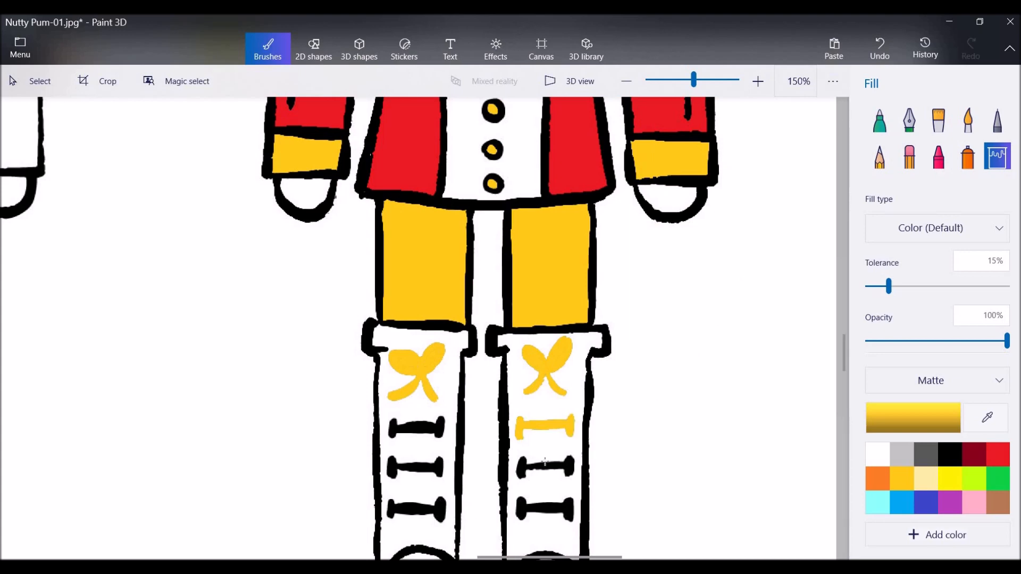
click(544, 467)
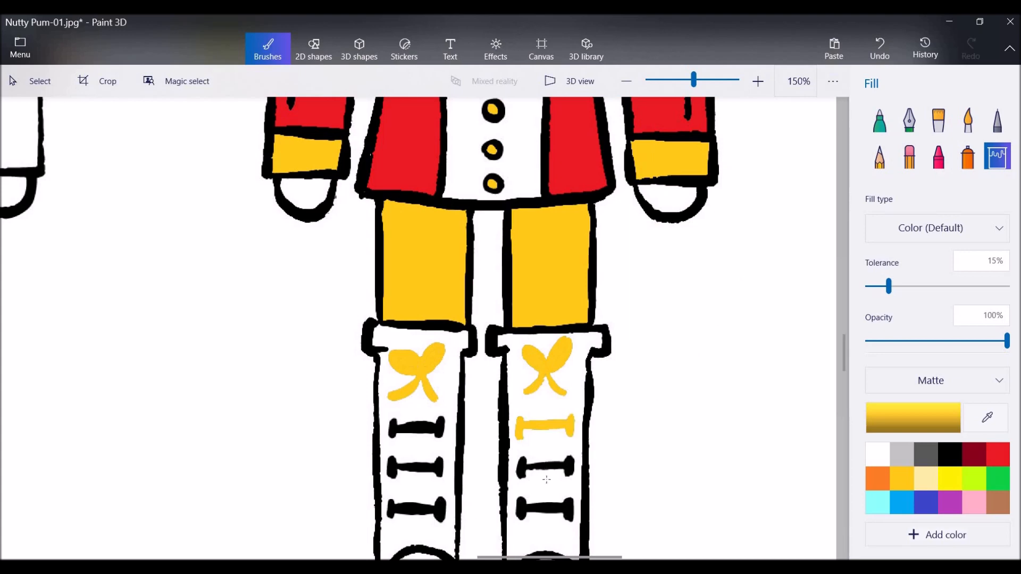
click(549, 509)
click(420, 512)
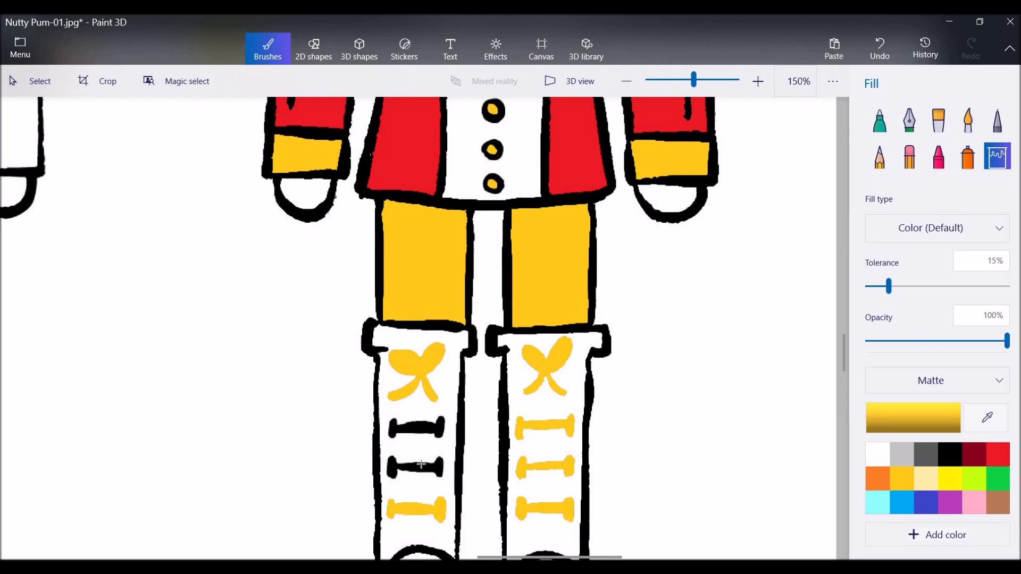
click(424, 459)
click(427, 428)
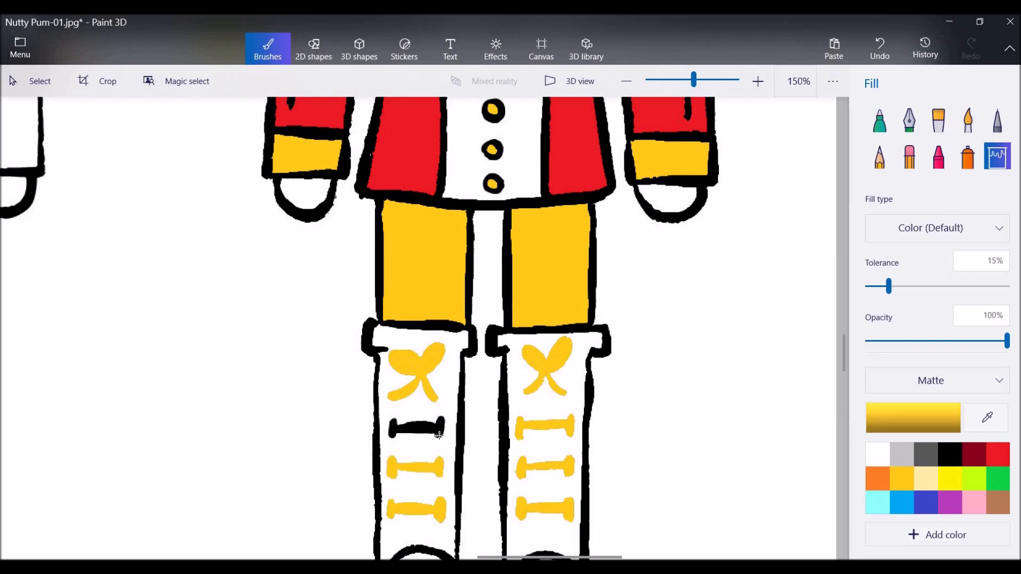
Fill both boots, including the toe caps, with Black around the gold laces.
click(950, 452)
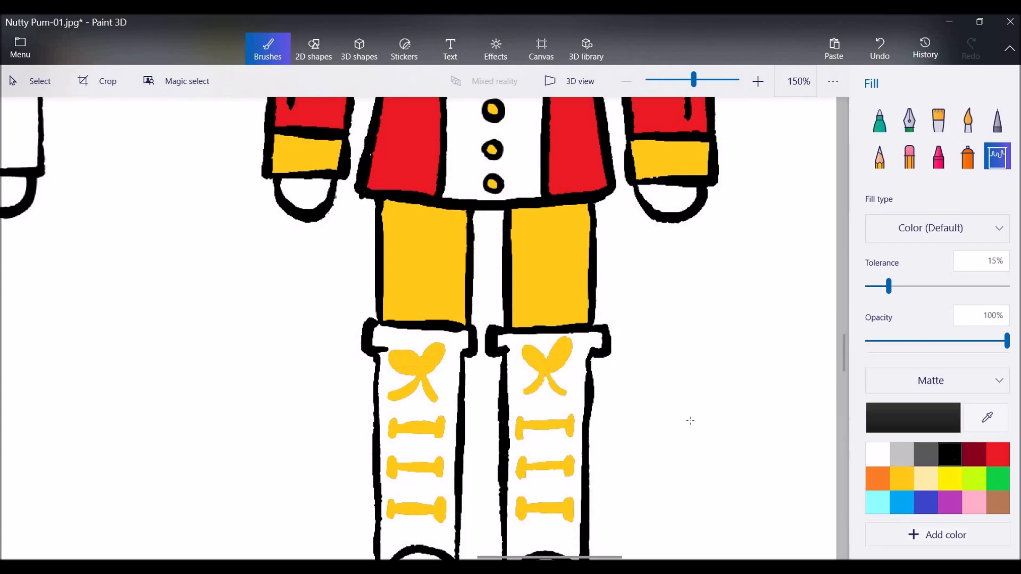
click(536, 400)
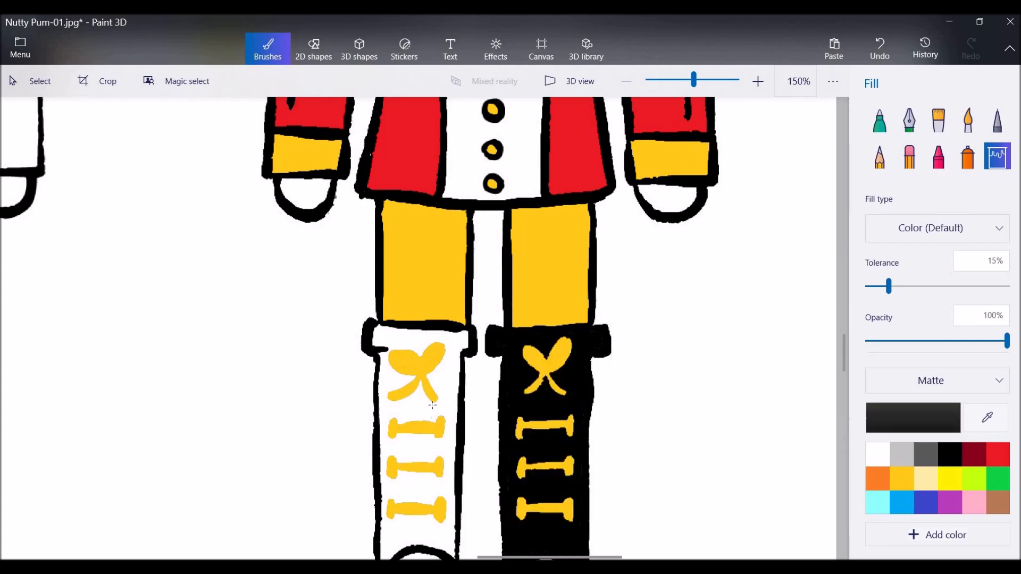
click(451, 391)
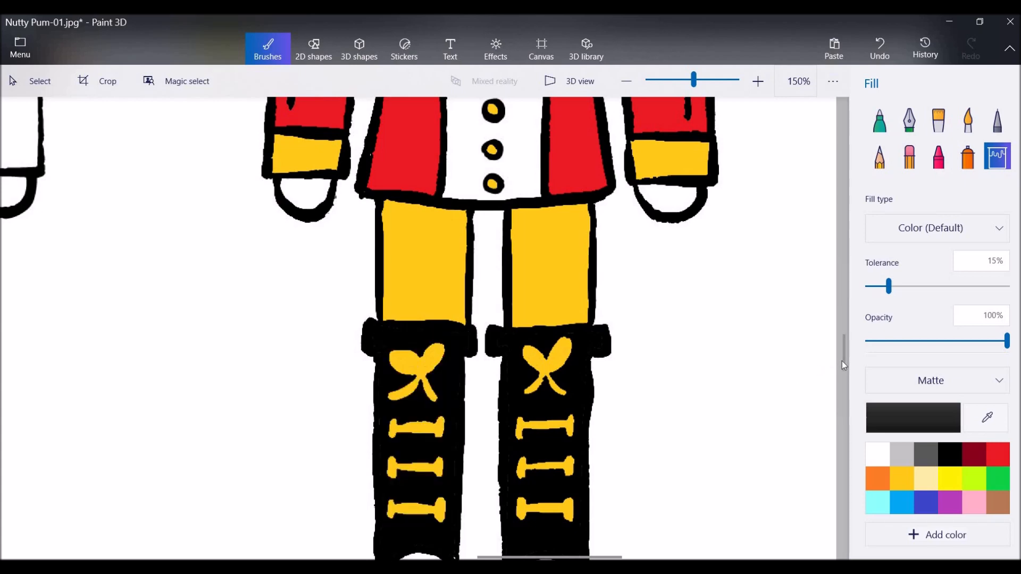
scroll(843, 372, down, 3)
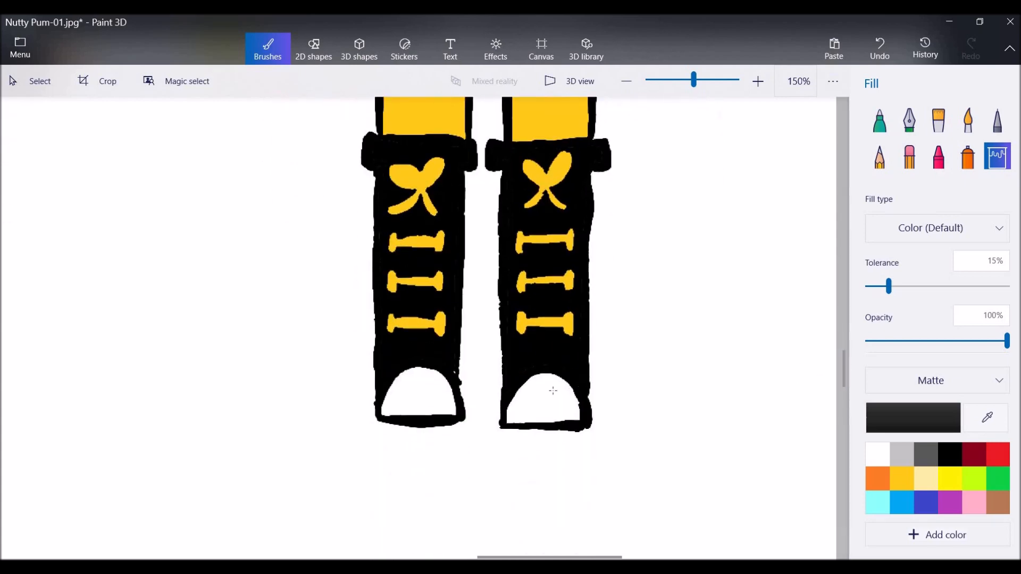
click(537, 402)
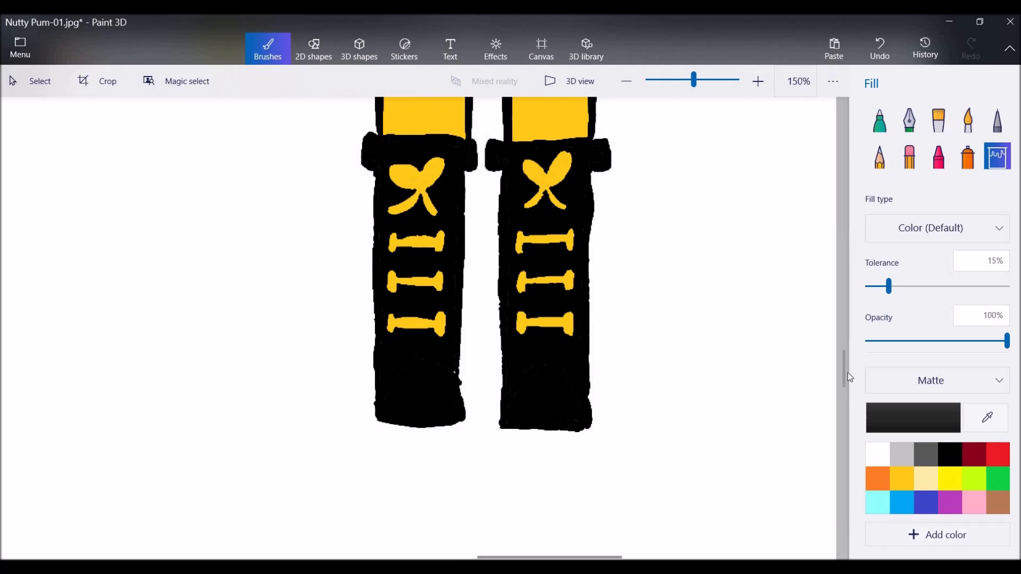
Fill the coat's center panel below the belt and the chest area around the beard with indigo blue.
drag(845, 367, 845, 330)
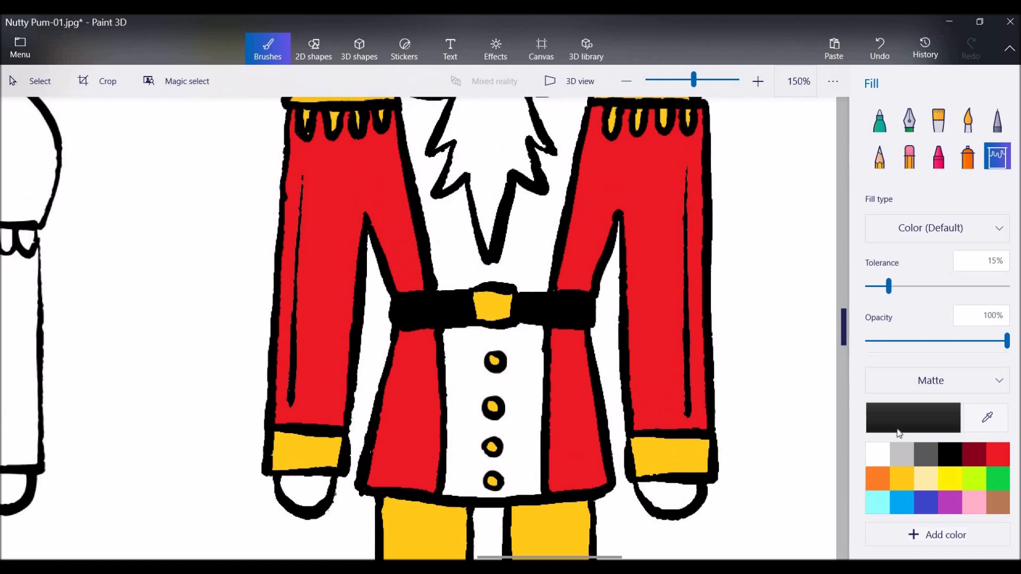
click(902, 478)
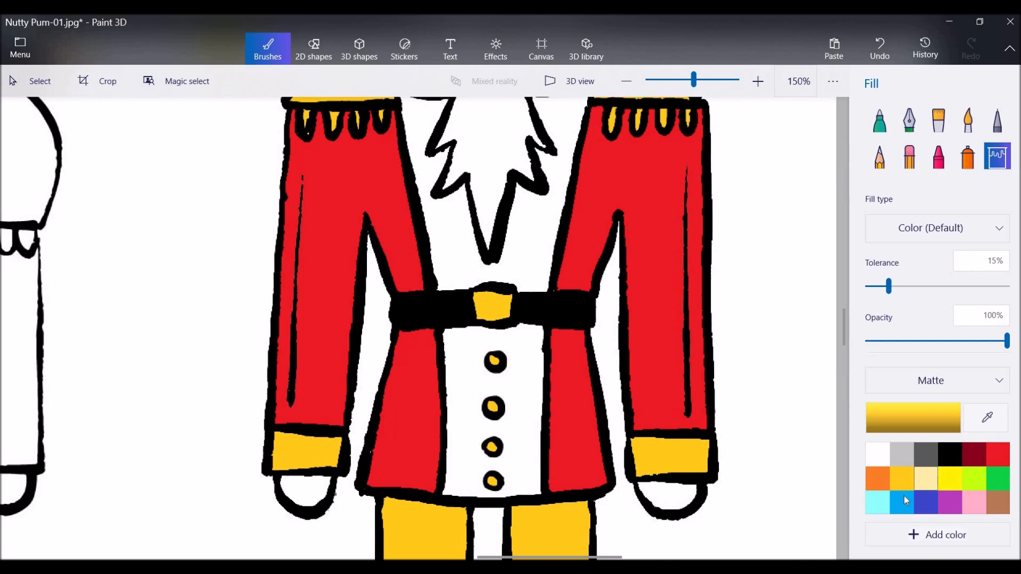
mouse_move(844, 339)
mouse_down()
mouse_move(834, 284)
mouse_move(832, 336)
mouse_up()
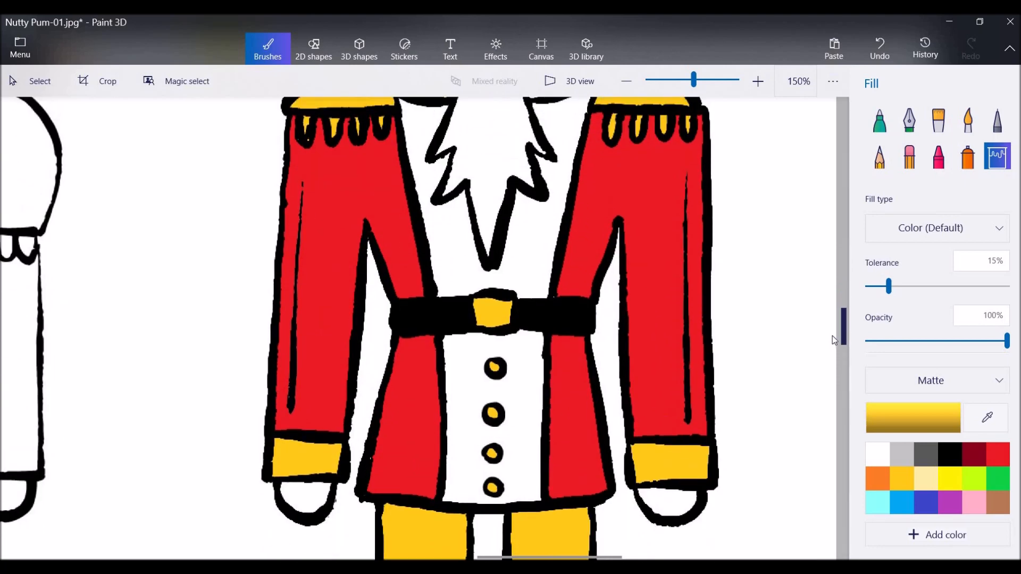
click(926, 502)
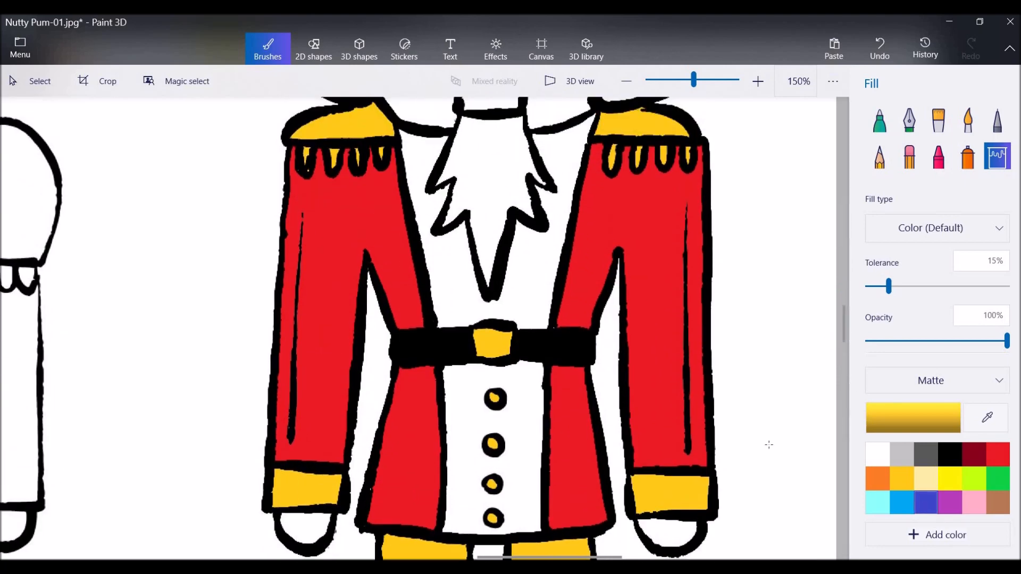
click(522, 392)
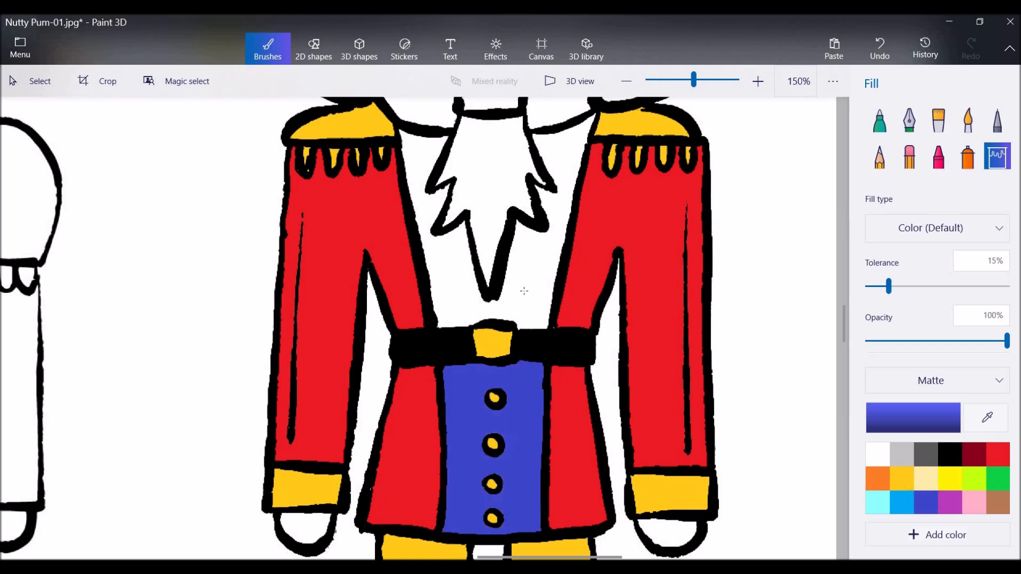
click(524, 291)
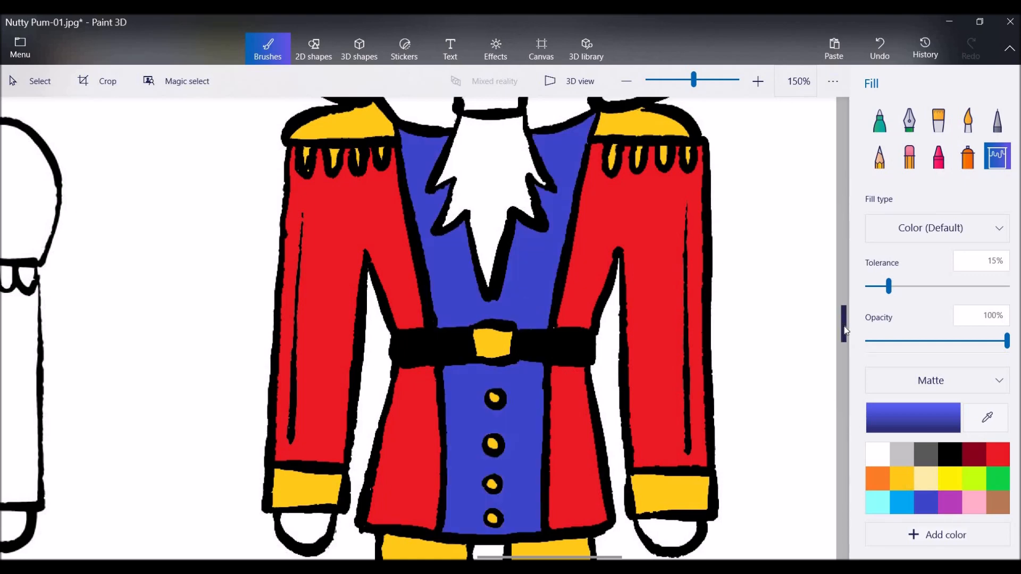
Fill the hair tufts on both sides of the nutcracker's head and the beard with Brown.
scroll(845, 340, up, 5)
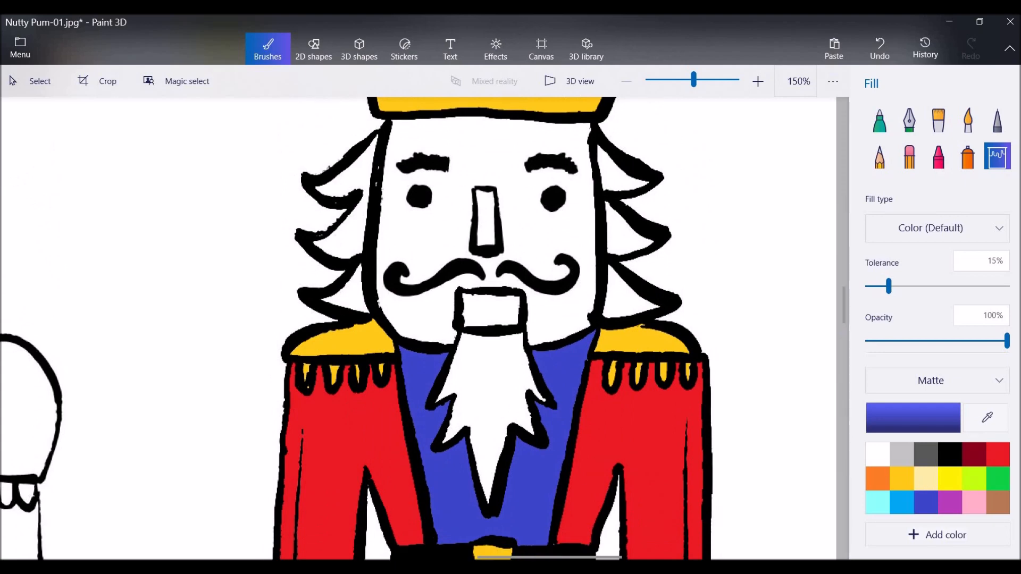
click(1000, 505)
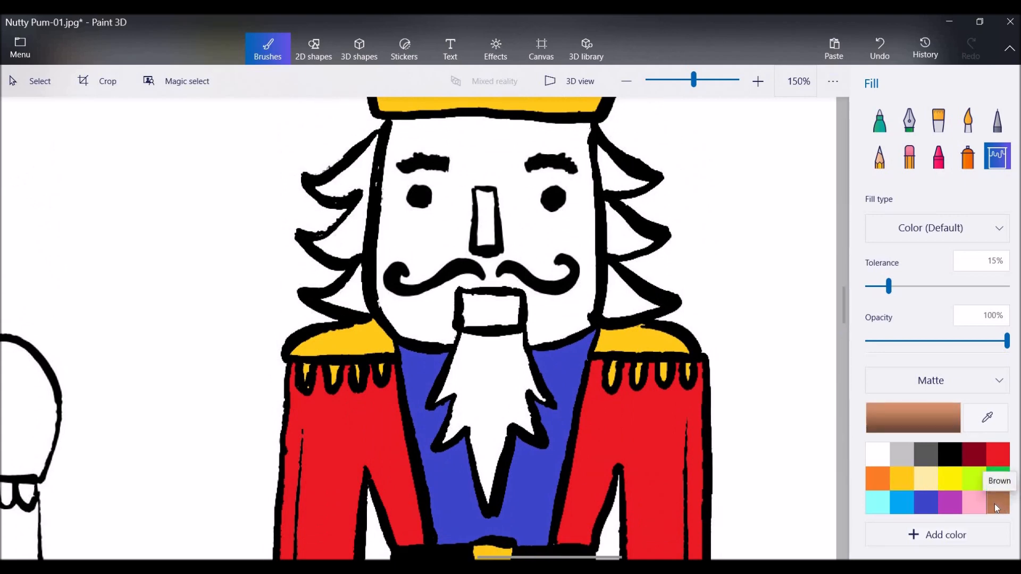
click(615, 180)
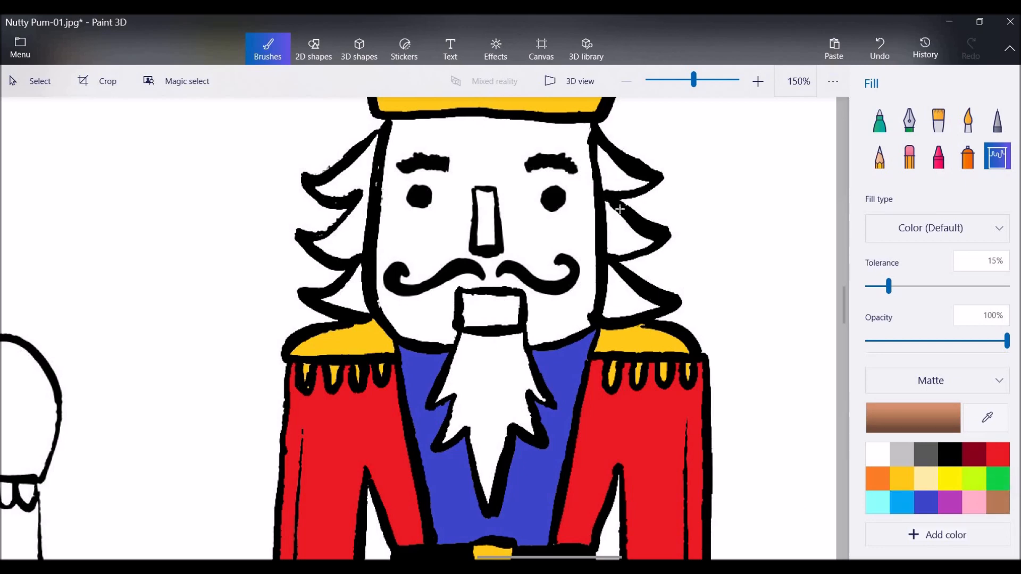
click(620, 229)
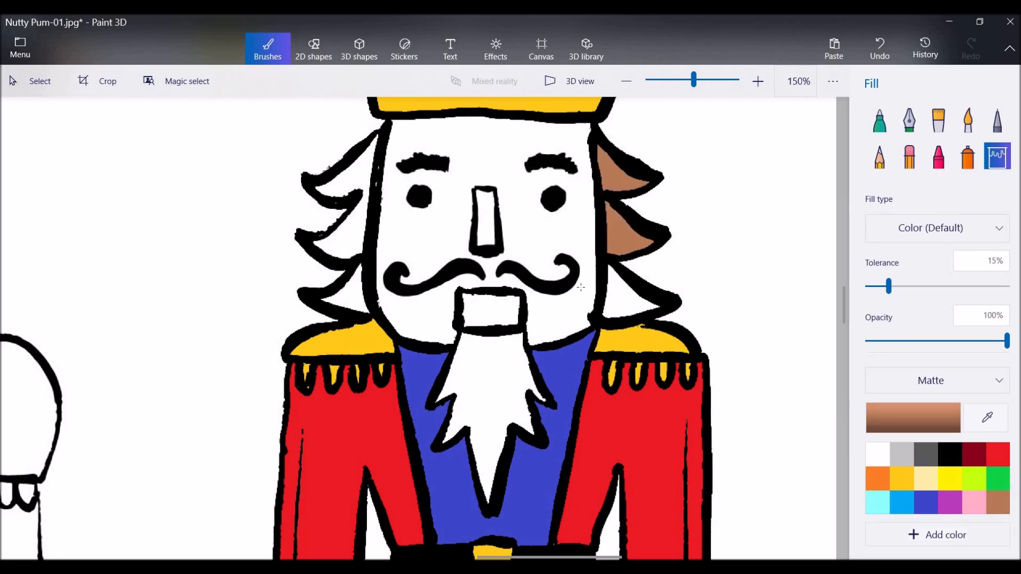
click(628, 293)
click(346, 272)
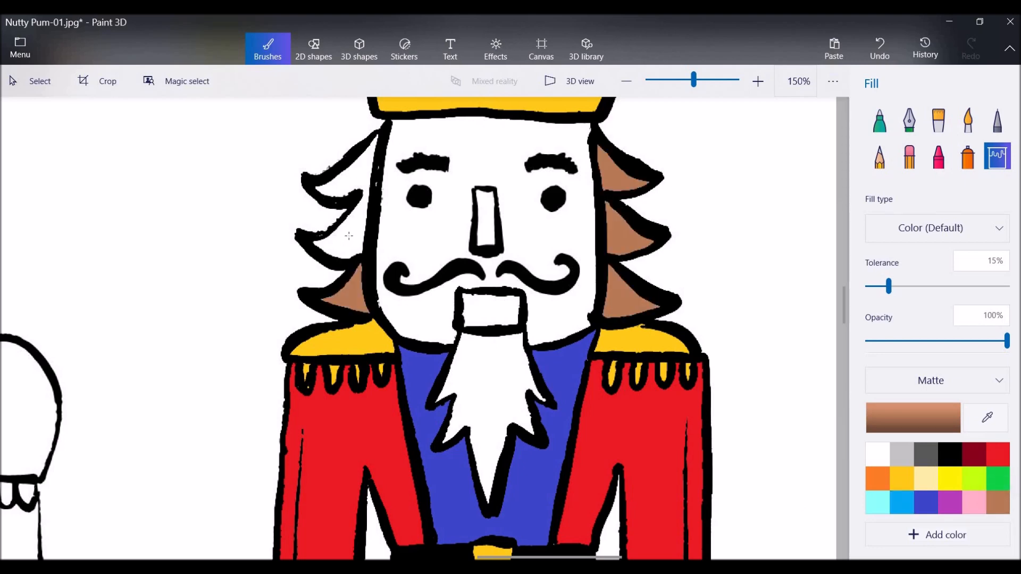
click(339, 204)
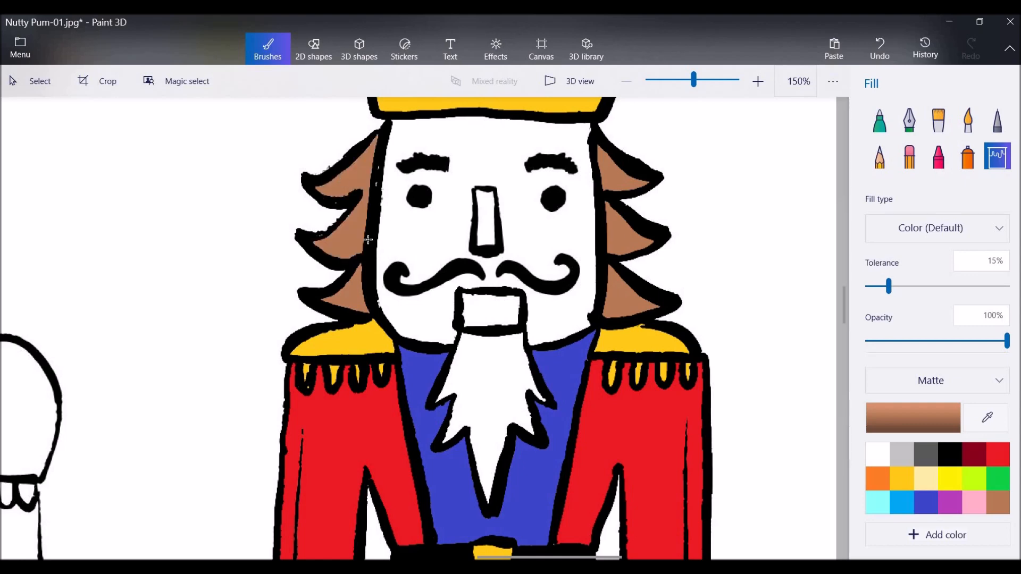
click(490, 375)
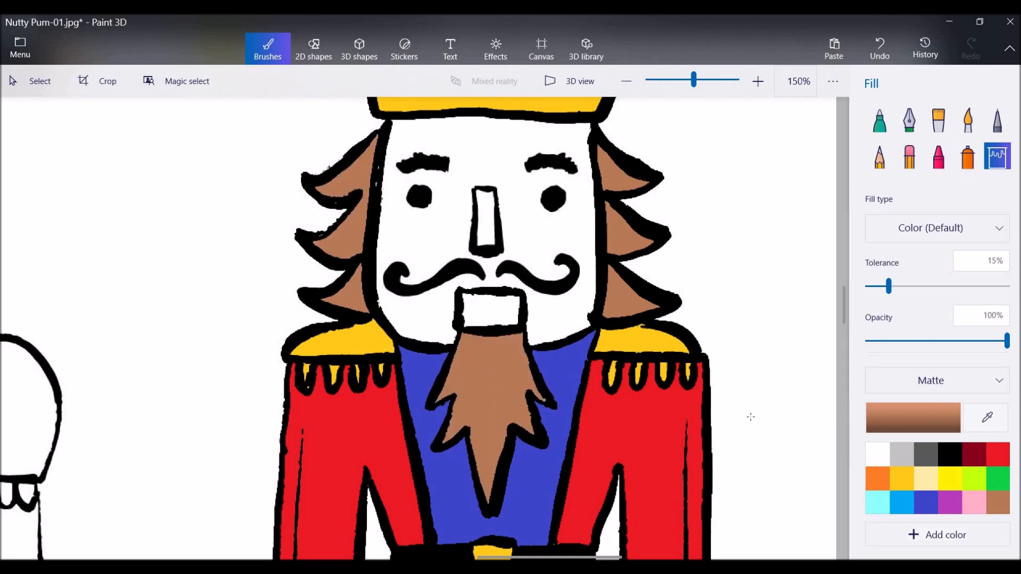
Fill the nutcracker's mouth rectangle and nose with Rose.
mouse_move(841, 315)
mouse_down()
mouse_move(843, 381)
mouse_move(838, 317)
mouse_up()
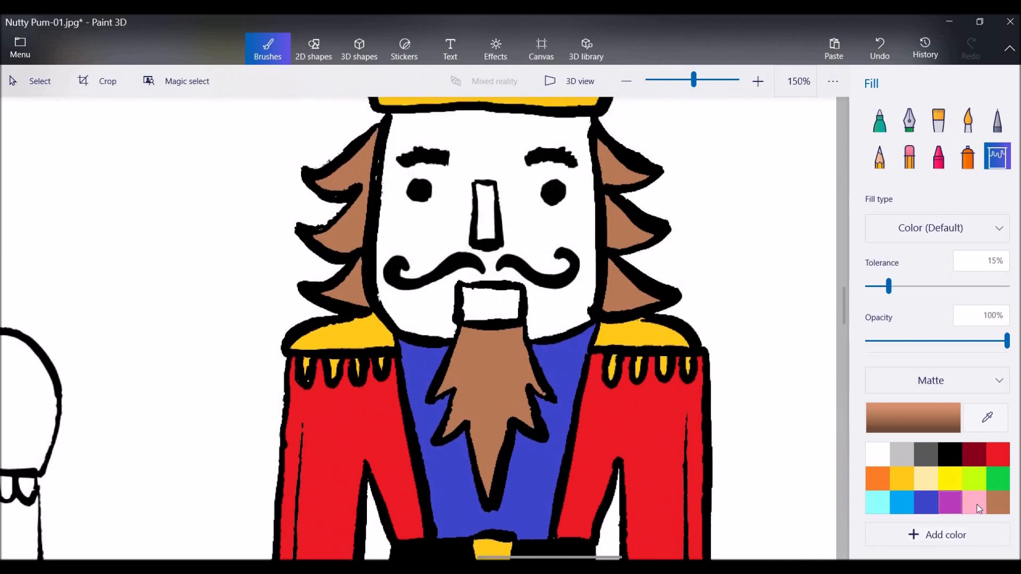
click(977, 505)
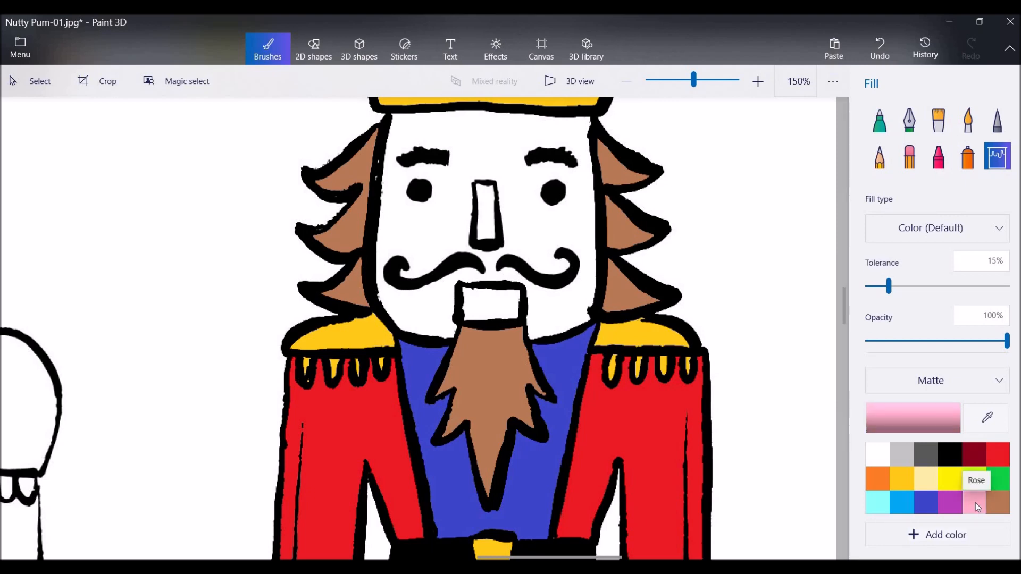
click(490, 305)
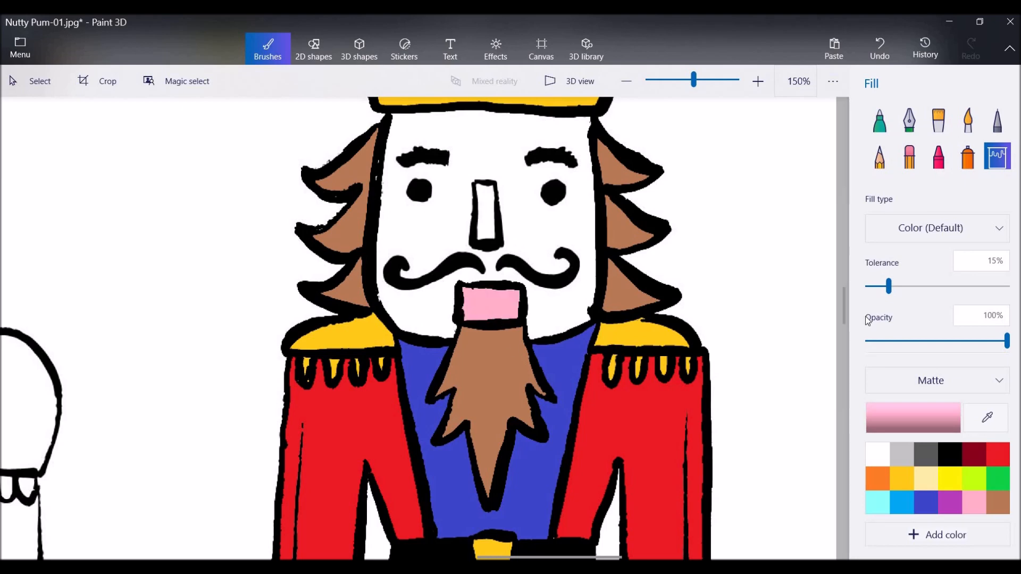
scroll(845, 320, down, 5)
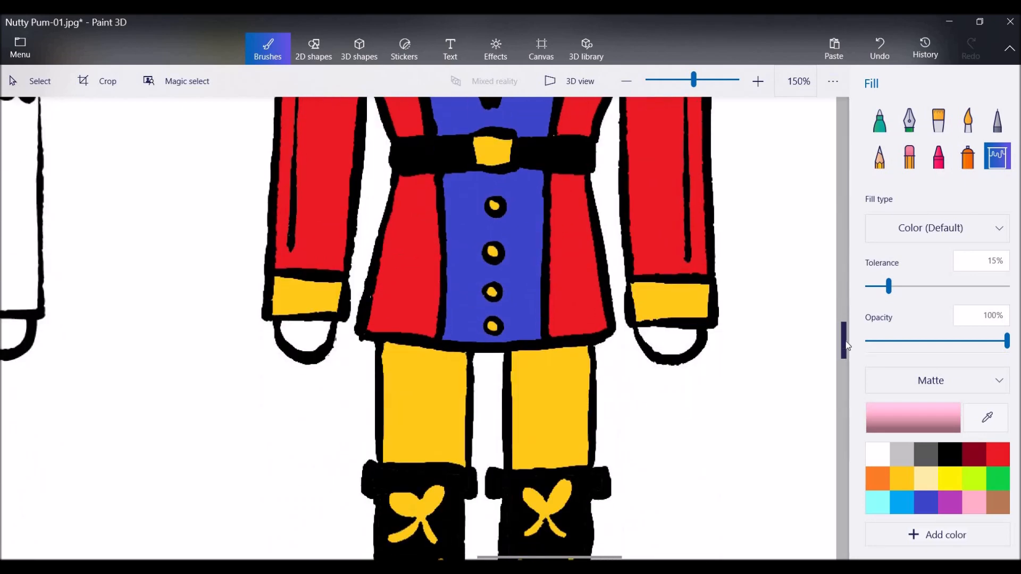
scroll(845, 351, down, 5)
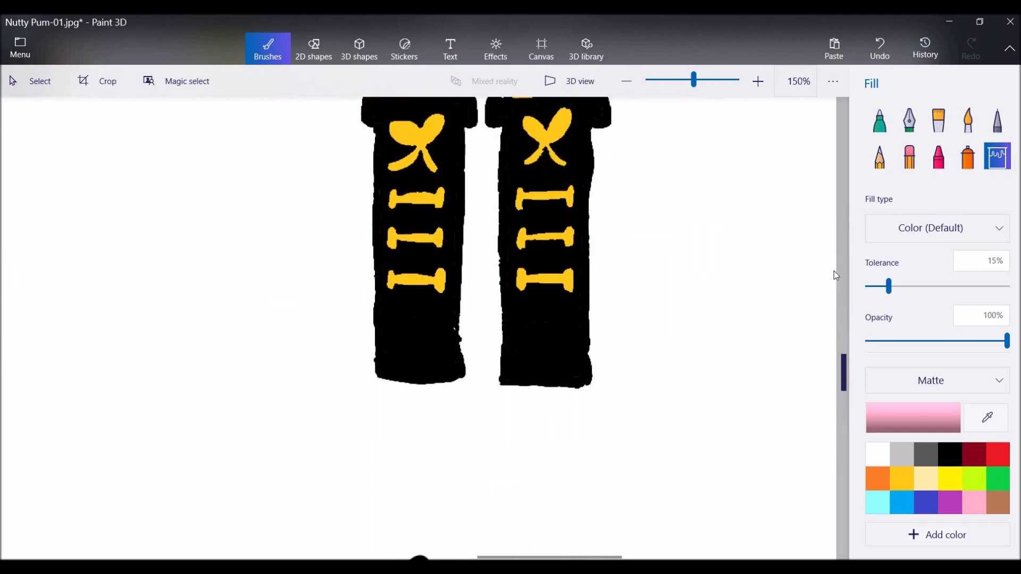
scroll(834, 270, up, 15)
scroll(834, 298, down, 4)
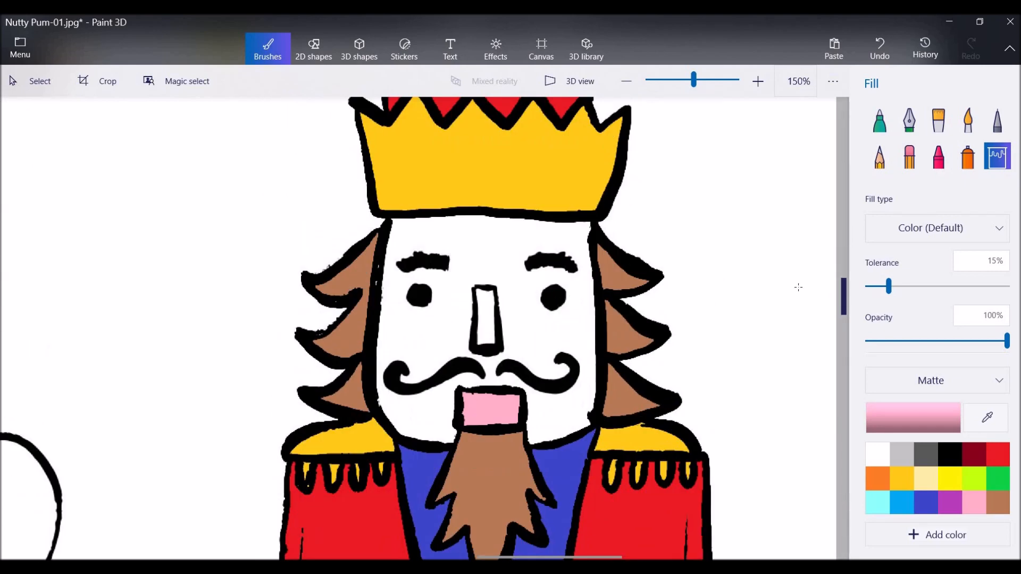
click(489, 316)
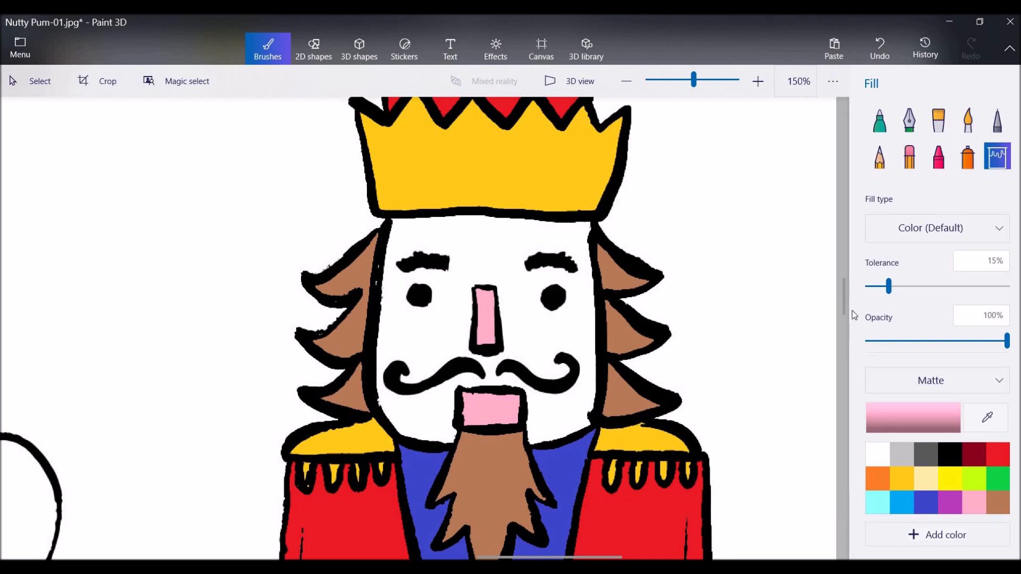
Lighten the Brown fill color to a pale skin tone, hex efcebc (red 239, green 206, blue 188).
mouse_move(842, 300)
mouse_down()
mouse_move(844, 337)
mouse_move(837, 305)
mouse_up()
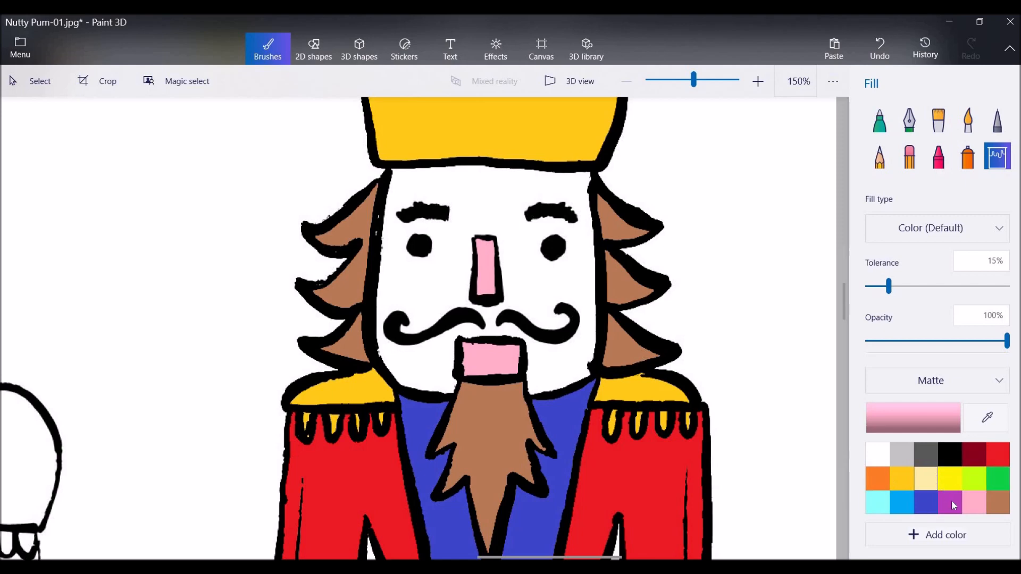
click(996, 504)
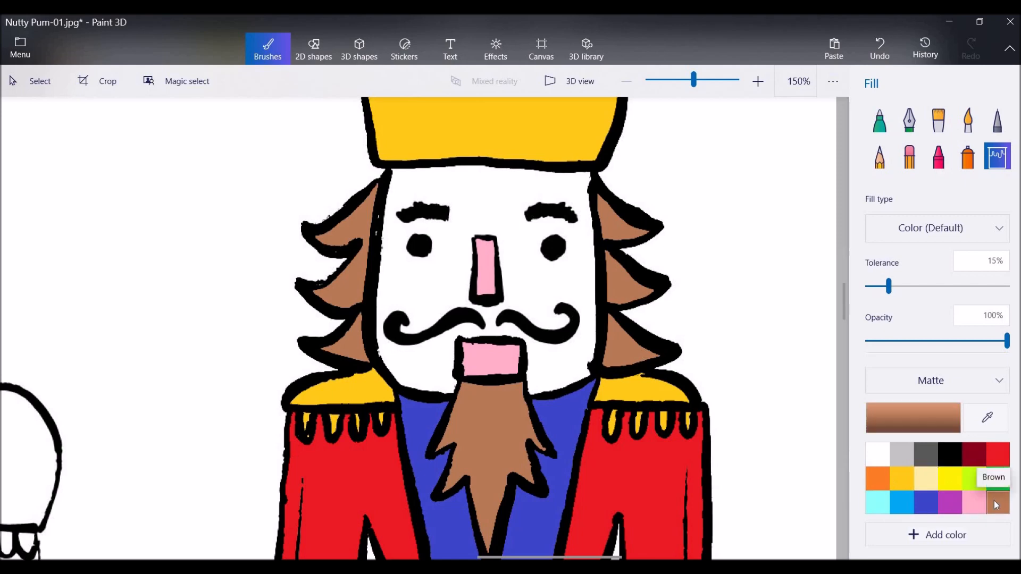
click(912, 417)
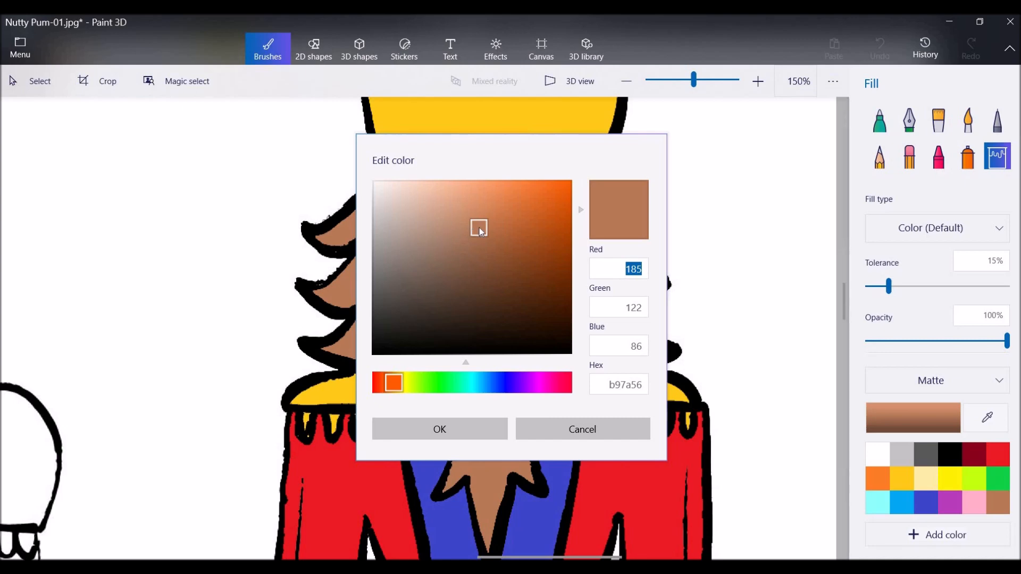
drag(480, 228, 415, 198)
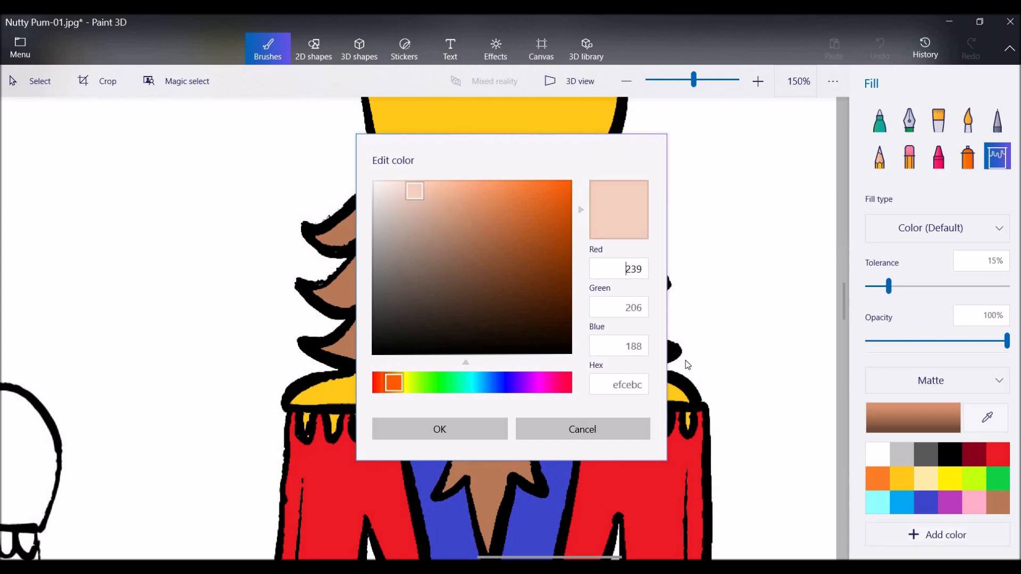
click(467, 429)
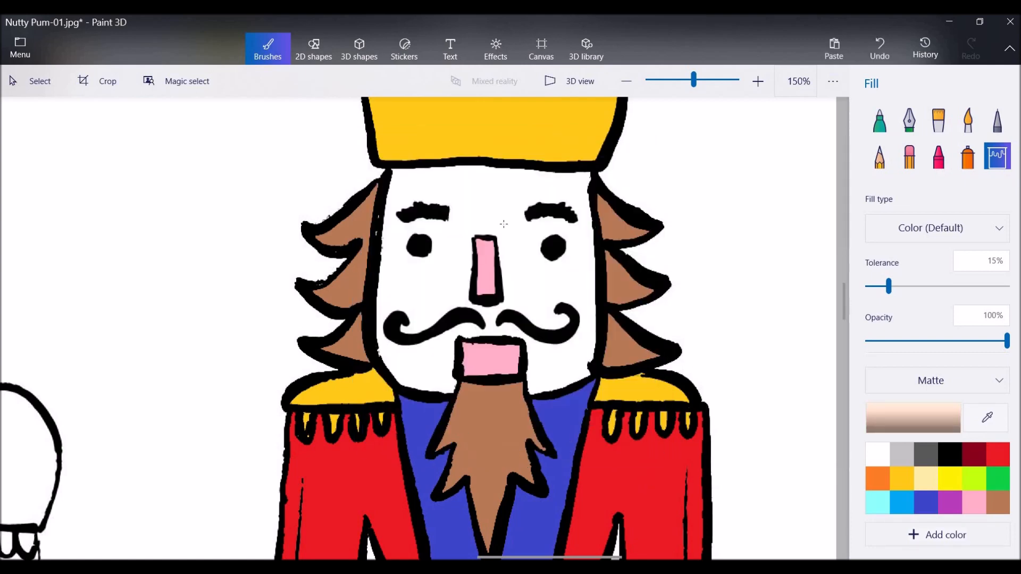
Fill the nutcracker's face and both hands with the pale skin tone.
click(477, 217)
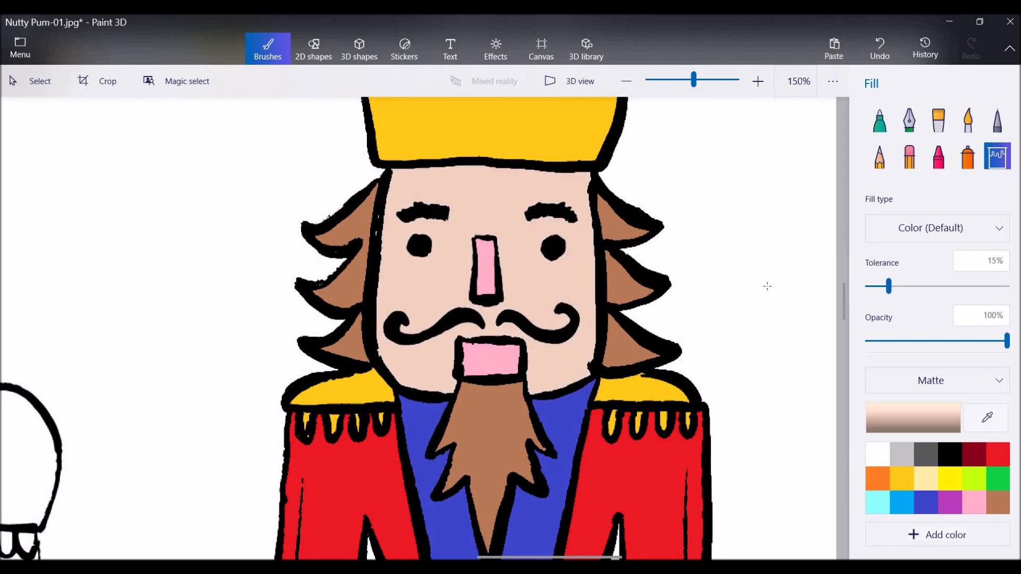
scroll(846, 304, down, 6)
click(679, 406)
click(307, 402)
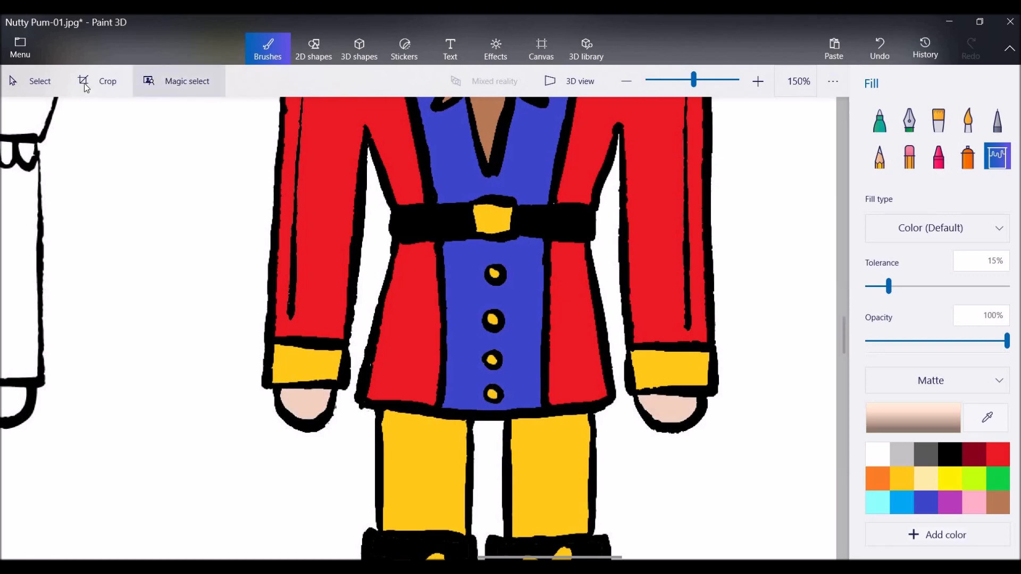
Switch from Fill to the Select tool and zoom out to 33% to review all three nutcrackers on the sheet.
click(15, 82)
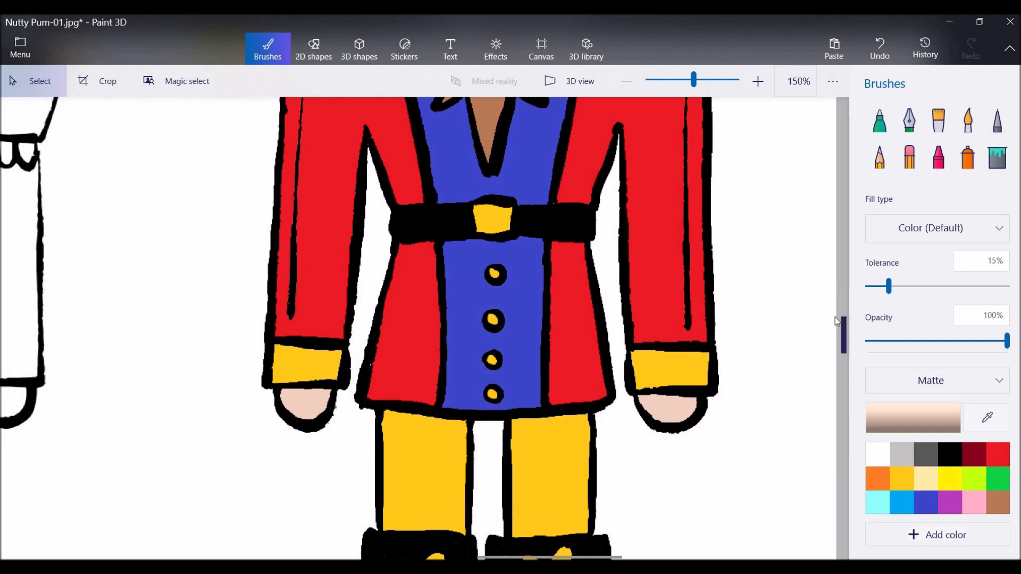
scroll(822, 327, down, 1)
scroll(822, 327, down, 4)
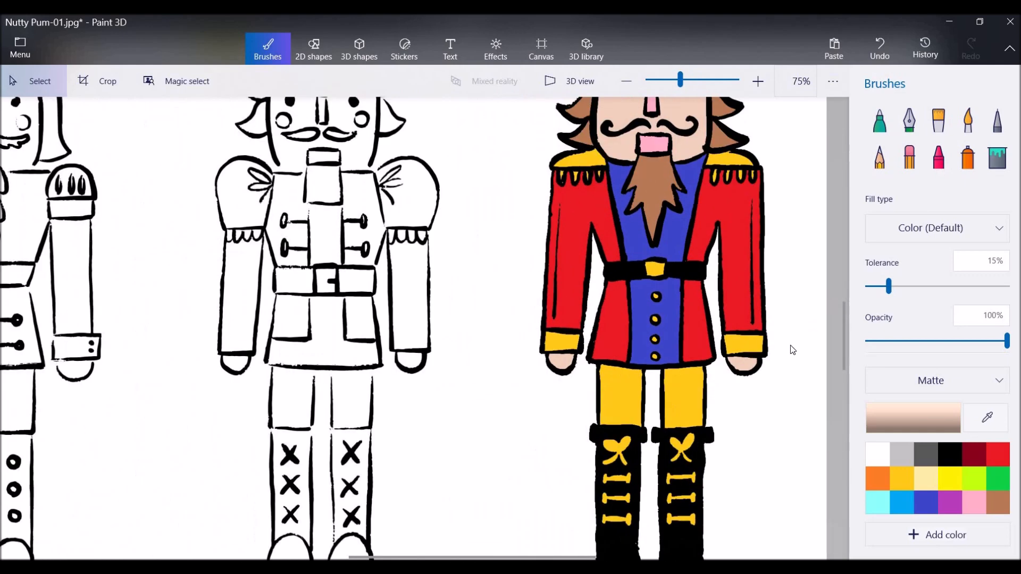
drag(585, 556, 691, 437)
scroll(692, 437, down, 3)
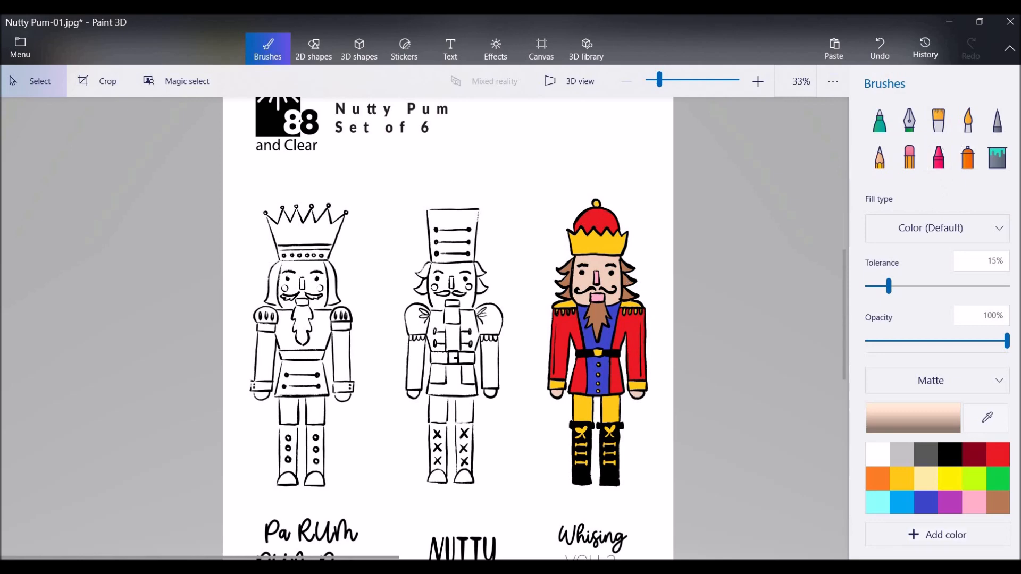
Switch to the Nutty Pum folder in File Explorer and open Nutty Pum-Colored.jpg in a maximized Photo Gallery window.
key(alt+Tab)
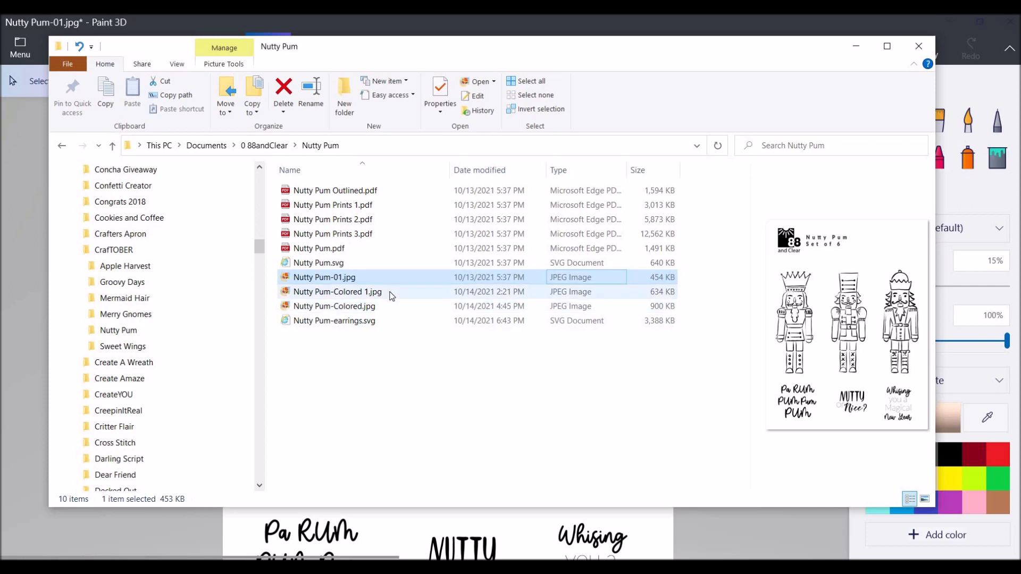
click(415, 293)
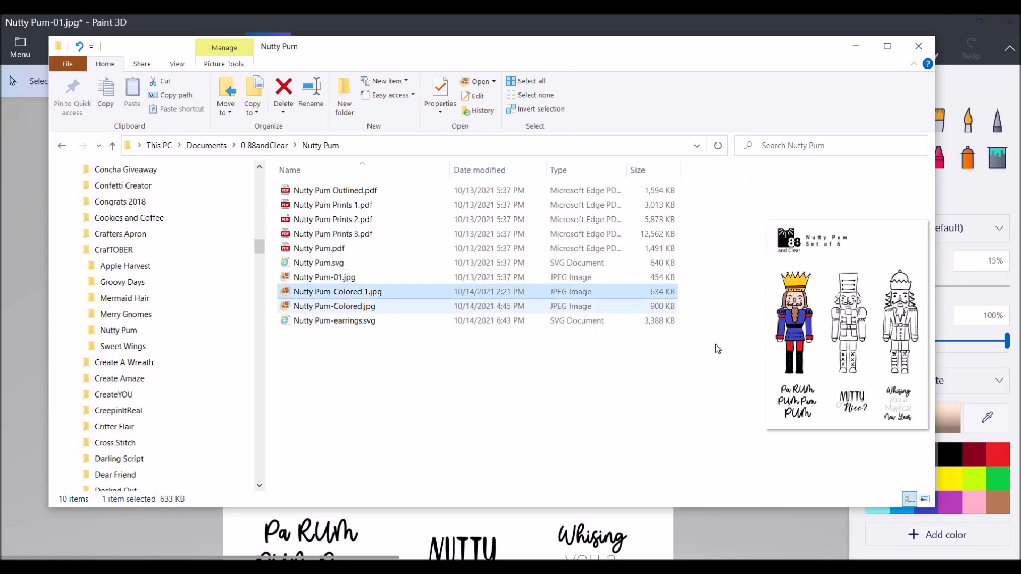
click(477, 307)
key(Return)
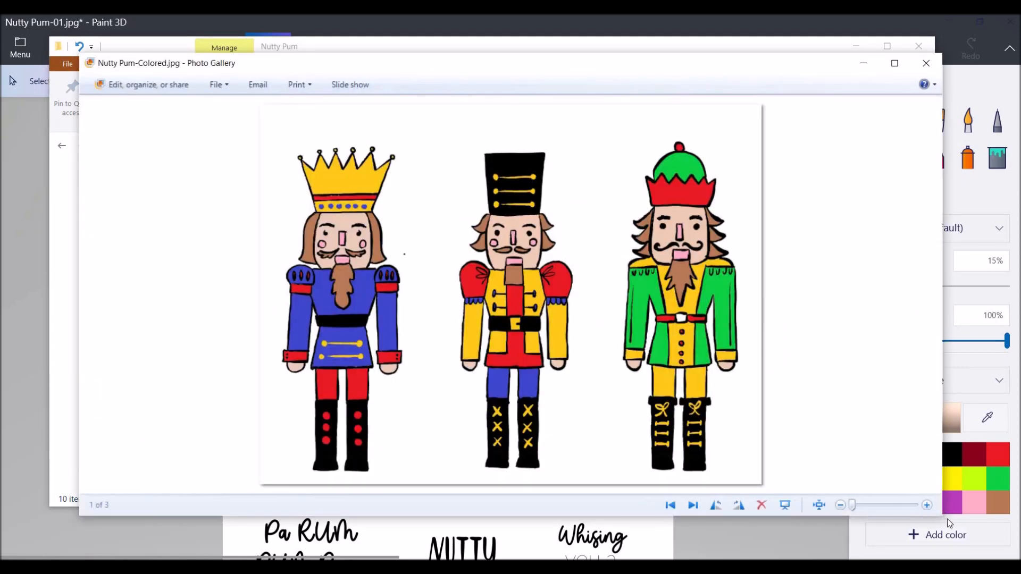
click(894, 62)
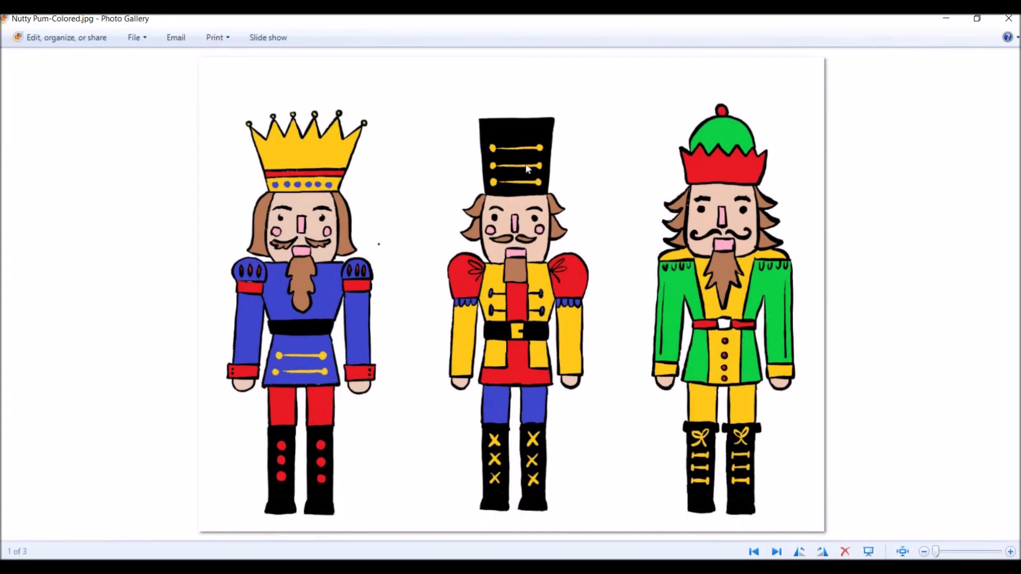